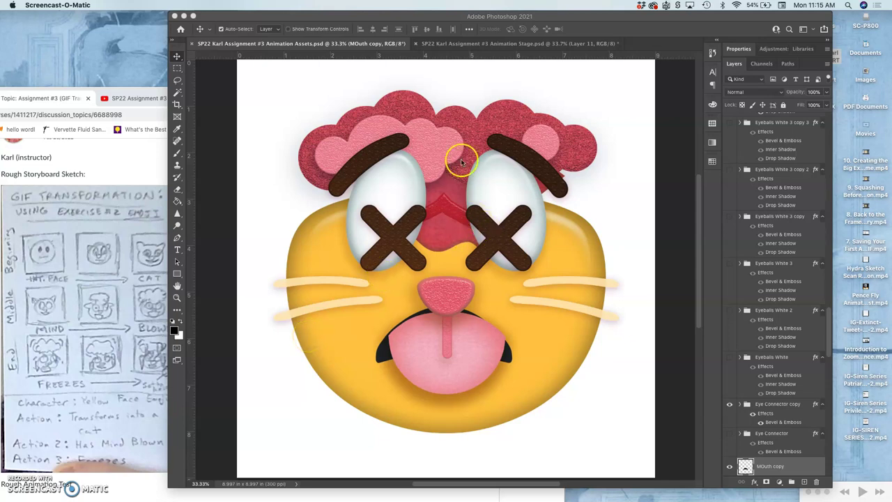
# - Compare the Animation Assets and Animation Stage documents against the storyboard sketch in Chrome
pyautogui.click(488, 45)
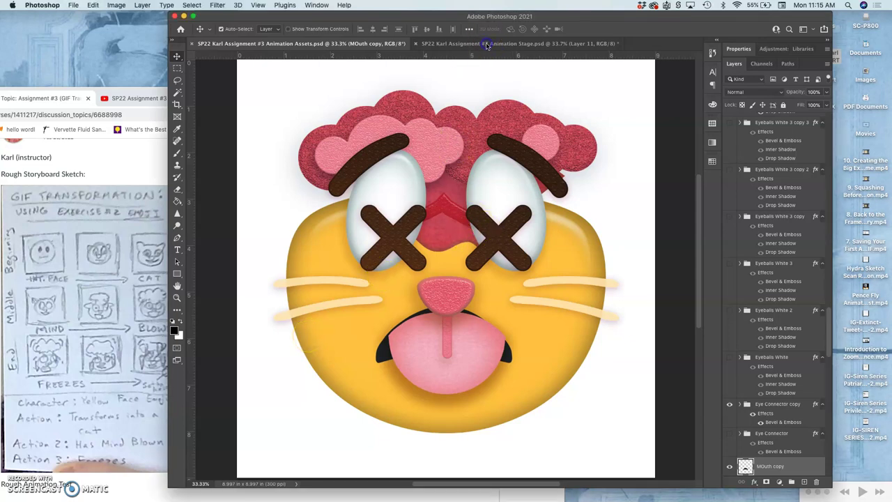
pyautogui.click(488, 44)
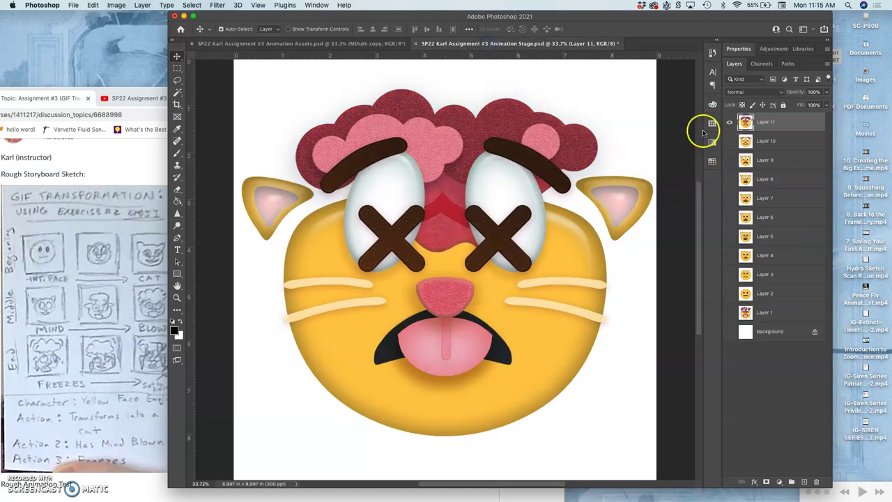
pyautogui.click(375, 43)
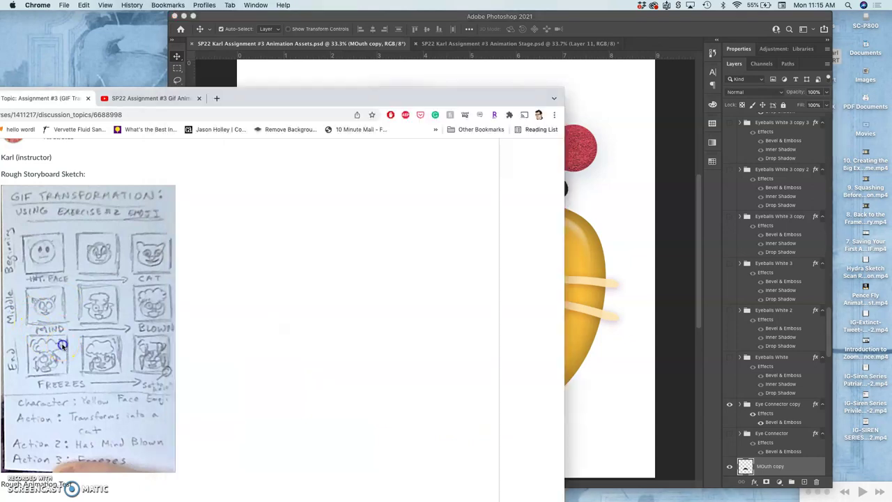
pyautogui.click(62, 346)
pyautogui.click(598, 224)
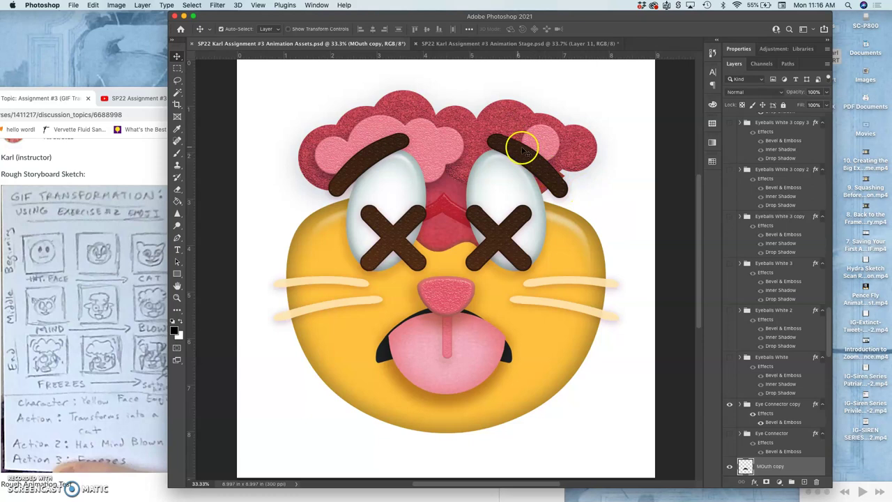
pyautogui.click(527, 46)
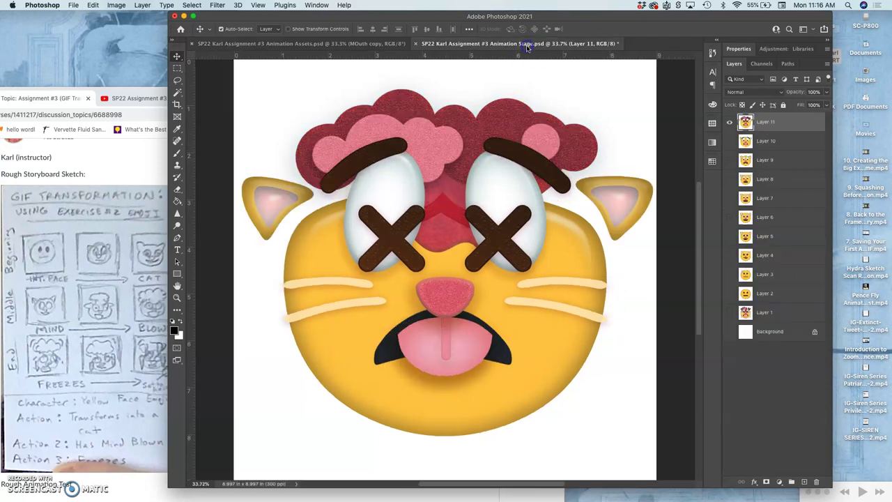
pyautogui.click(337, 44)
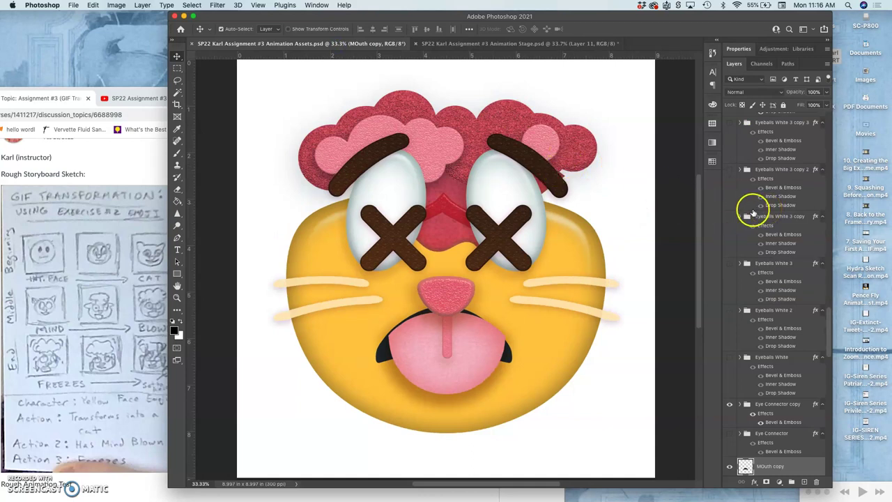
pyautogui.click(548, 45)
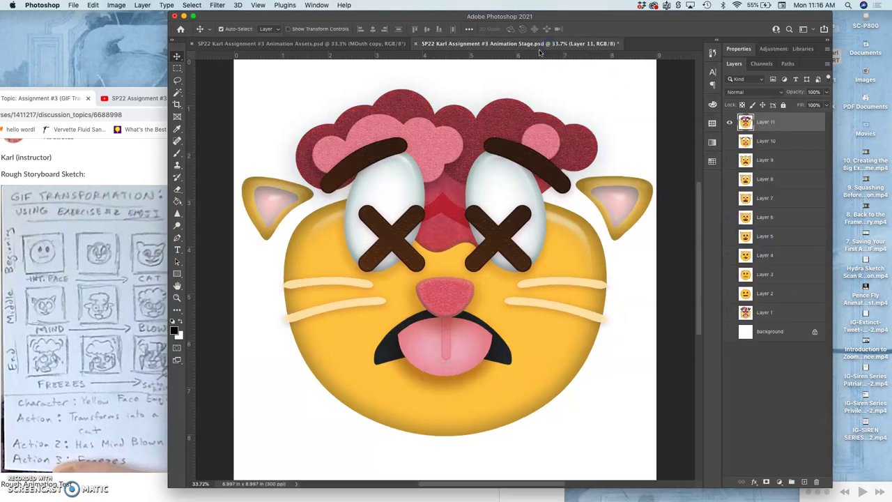
pyautogui.click(315, 44)
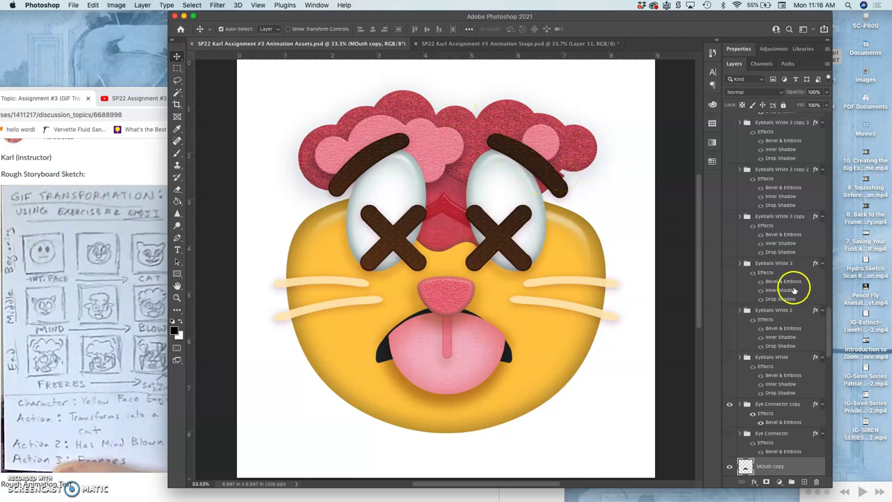
# - Duplicate the Brain Clouds Top group and tag the copy orange
pyautogui.scroll(-5, 779, 298)
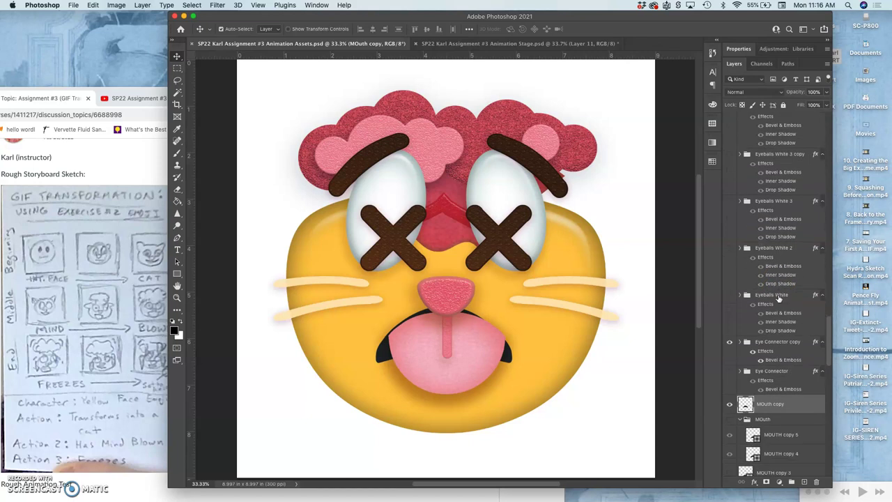
pyautogui.scroll(-10, 762, 342)
pyautogui.click(764, 350)
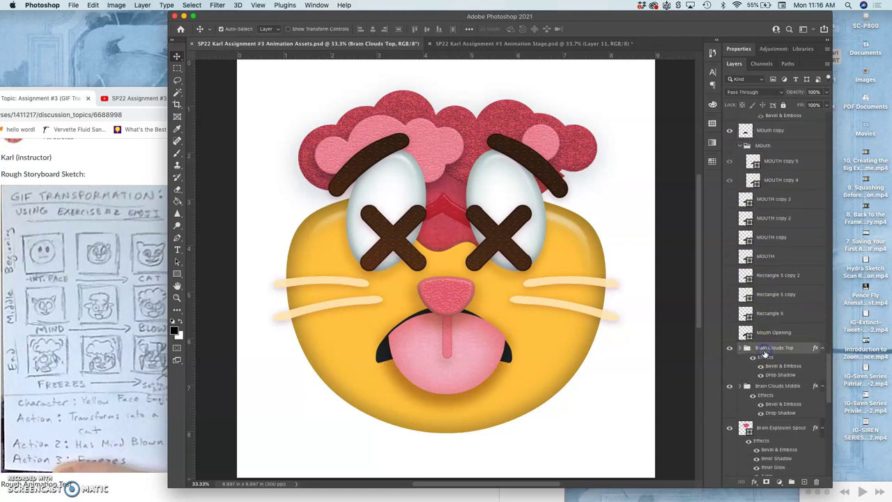
pyautogui.press('super+j')
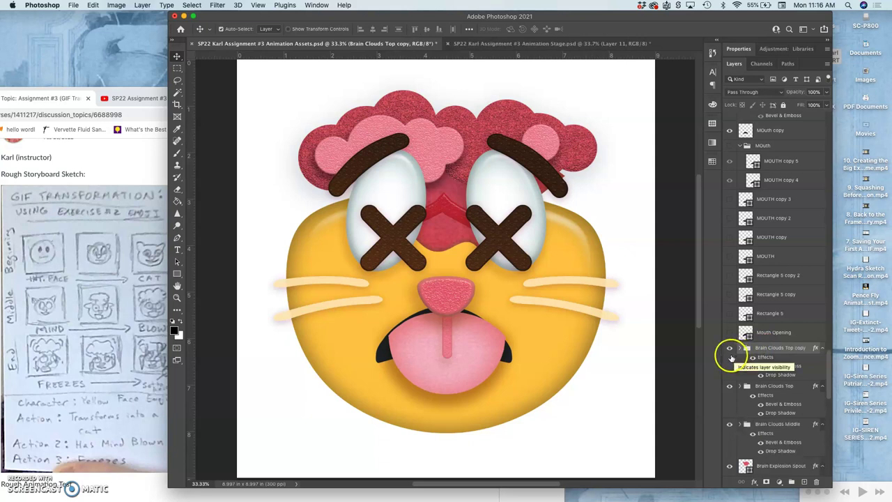
pyautogui.rightClick(738, 355)
pyautogui.click(760, 398)
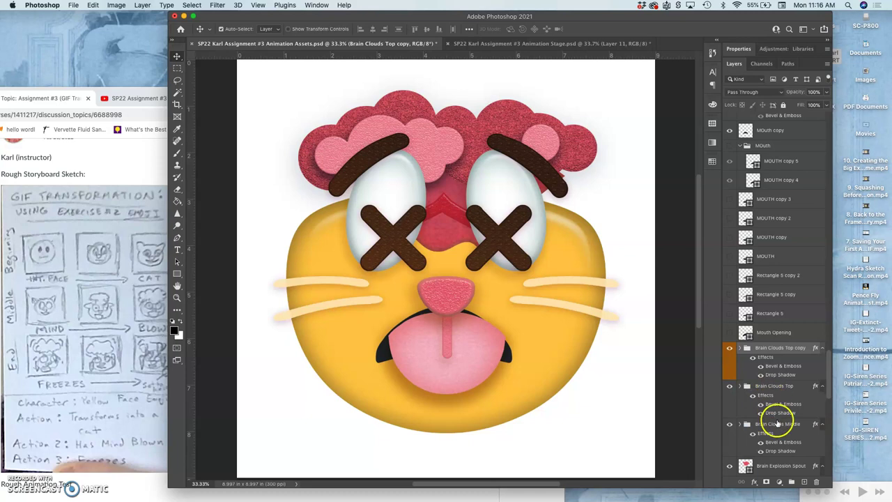
# - Duplicate Brain Clouds Middle, tag the copy orange, and hide both original cloud groups
pyautogui.click(775, 425)
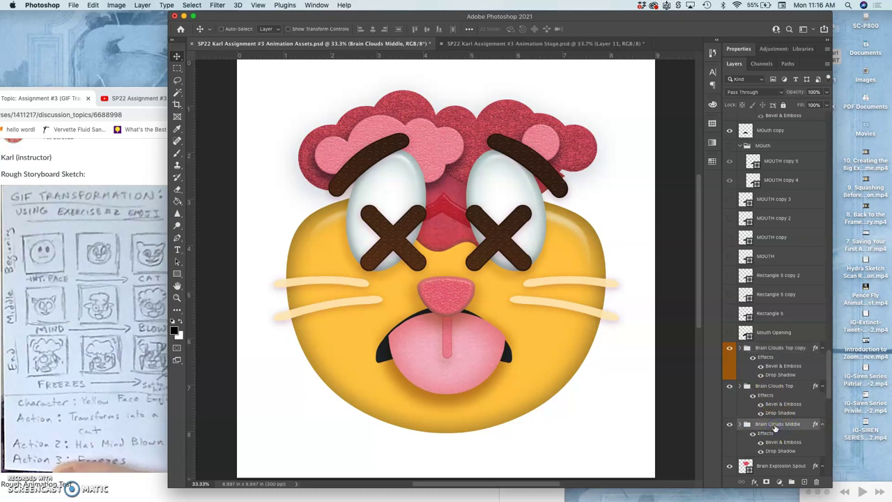
pyautogui.press('super+j')
pyautogui.rightClick(727, 439)
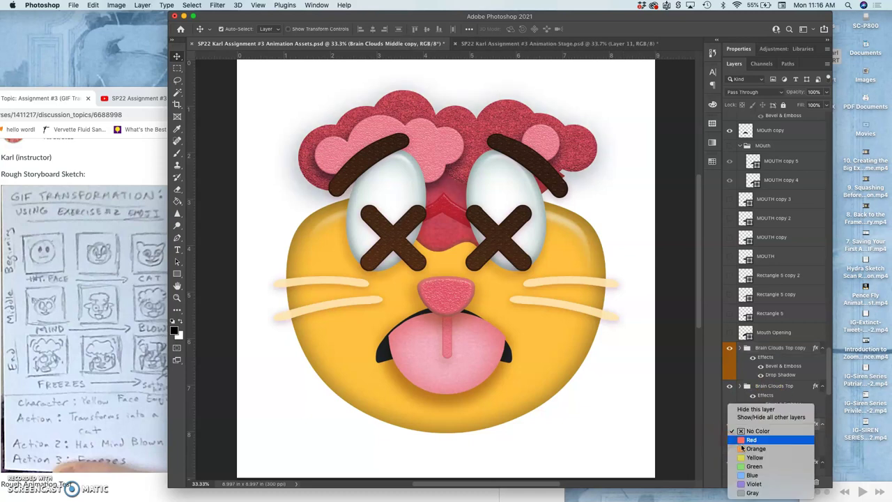
pyautogui.click(748, 454)
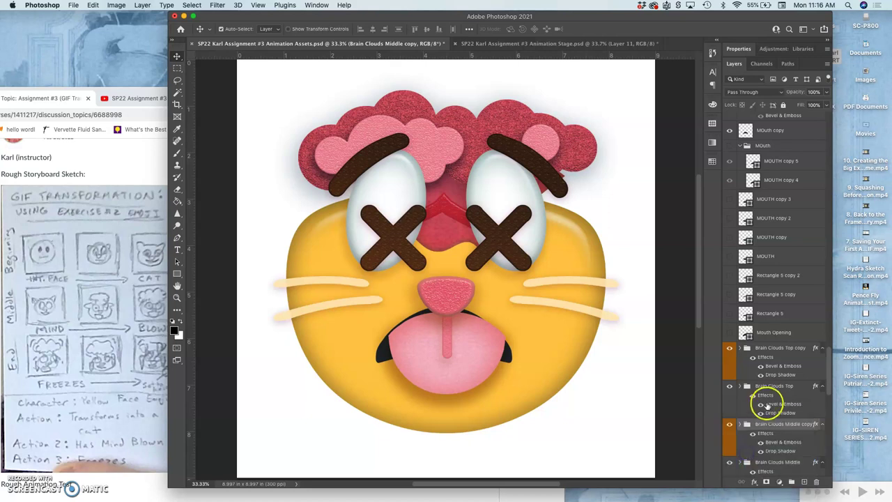
pyautogui.scroll(-4, 767, 398)
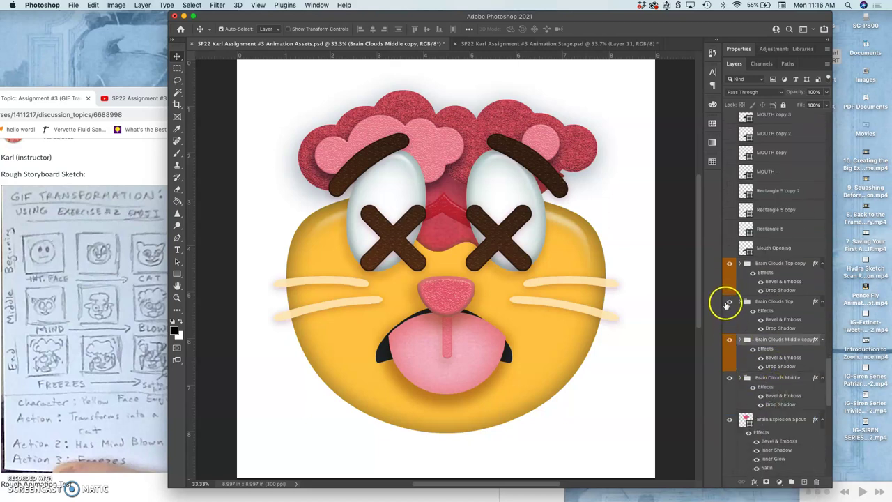
pyautogui.click(729, 301)
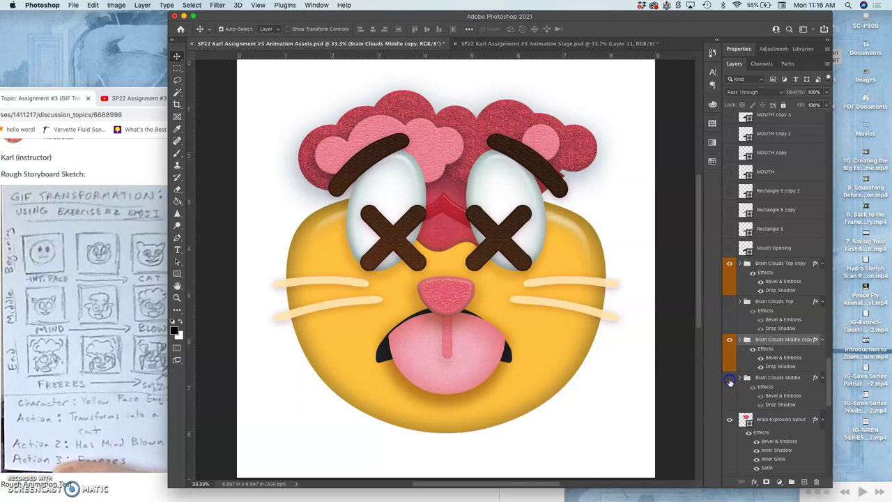
pyautogui.click(729, 379)
# - Duplicate the Brain Explosion Spout layer and tag the copy orange
pyautogui.click(769, 426)
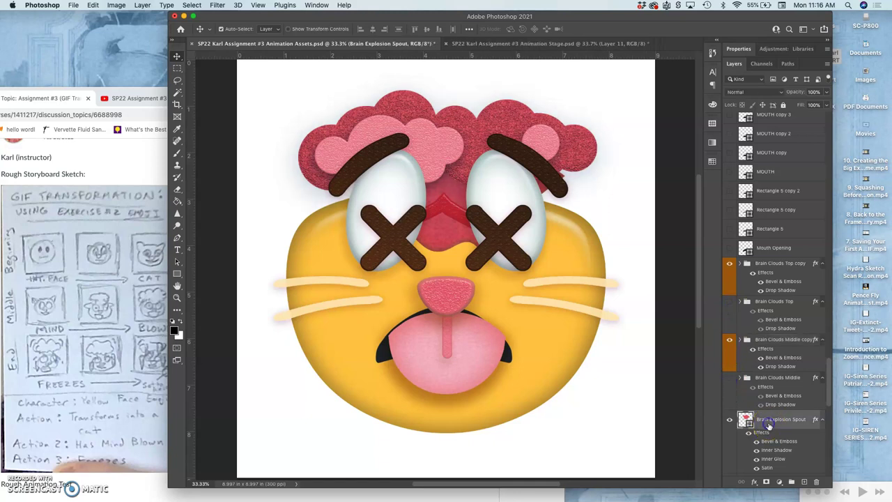
pyautogui.press('super+j')
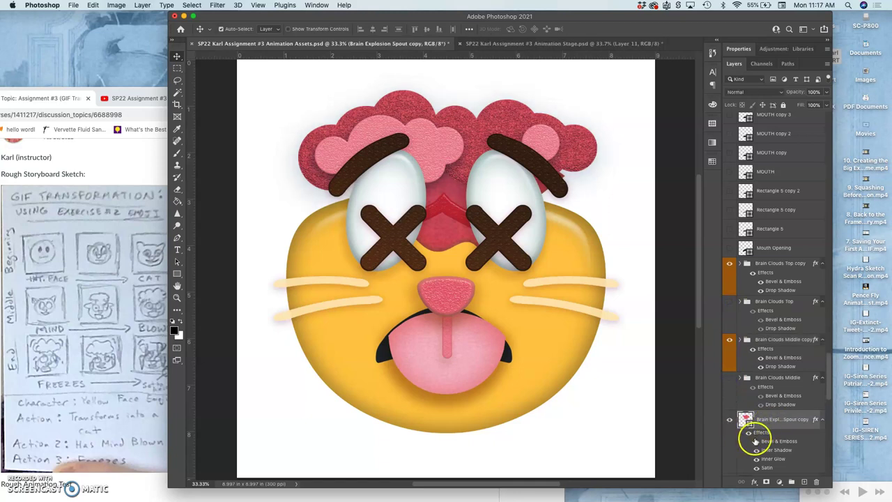
pyautogui.scroll(-5, 746, 412)
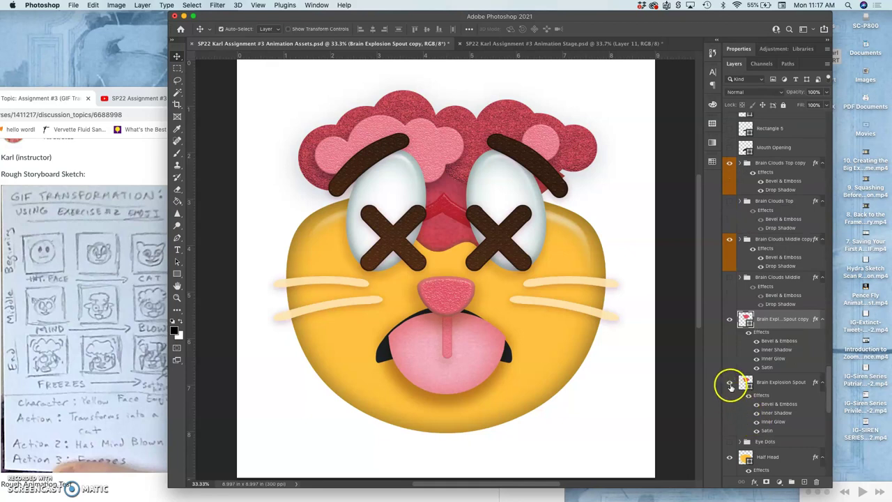
pyautogui.rightClick(730, 344)
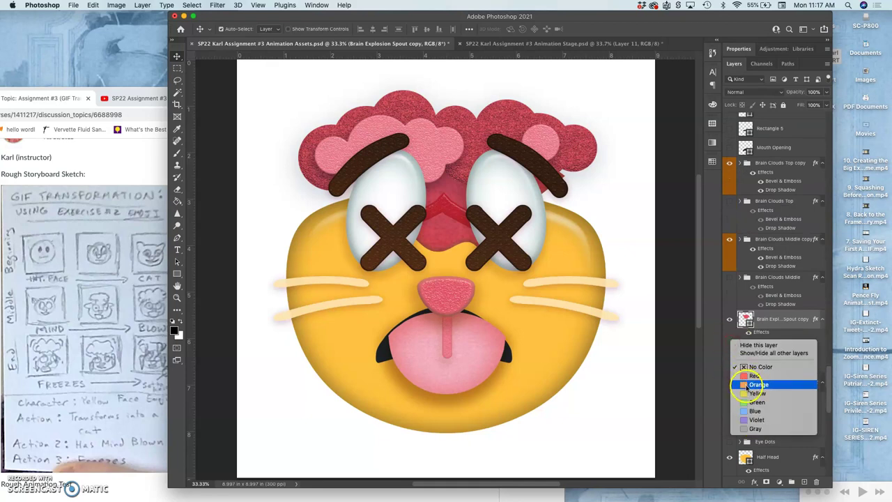
pyautogui.click(748, 386)
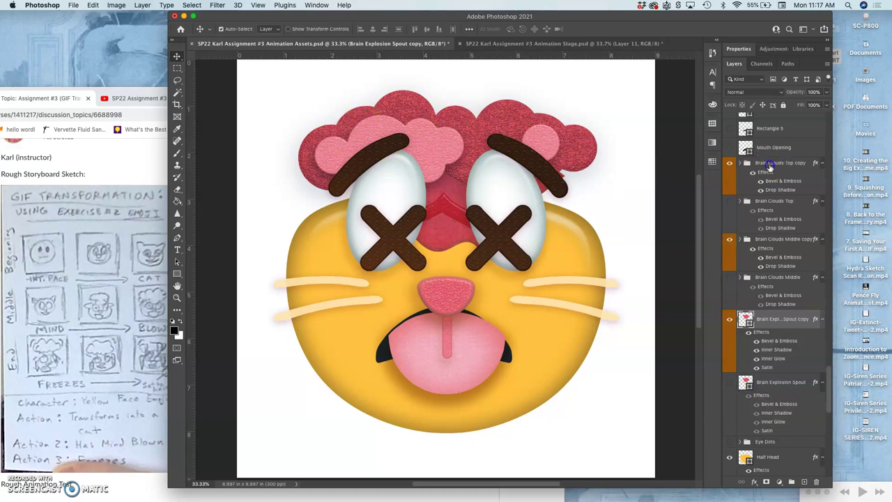
# - Enlarge the Brain Clouds Top copy to about 104%
pyautogui.click(770, 165)
pyautogui.press('super+t')
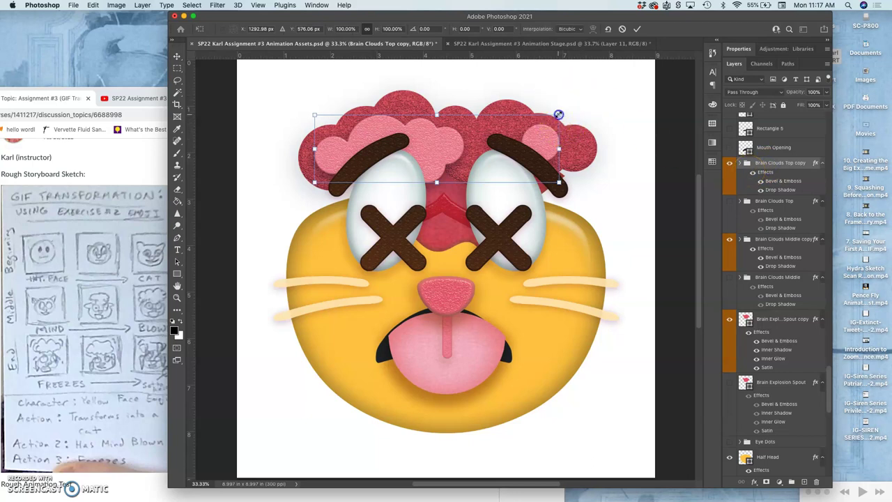
pyautogui.moveTo(559, 114); pyautogui.dragTo(565, 113)
pyautogui.press('Return')
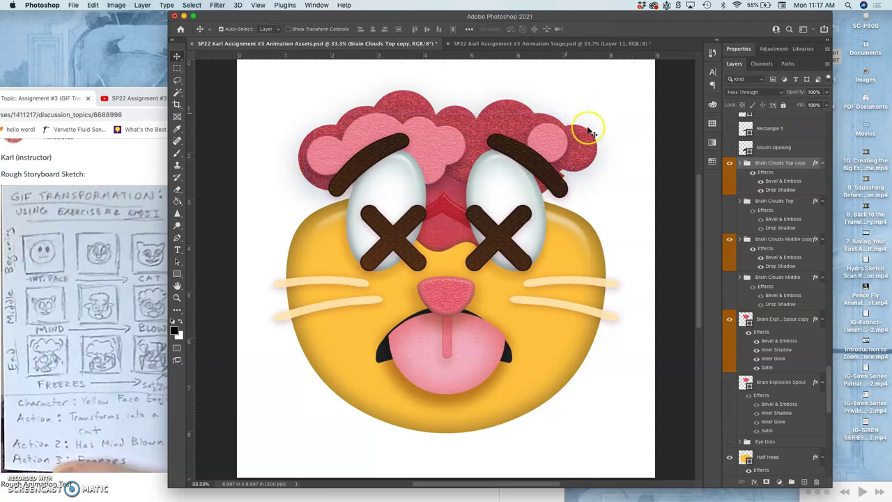
# - Stretch the Brain Clouds Middle copy taller, comparing it against the top clouds copy
pyautogui.click(763, 241)
pyautogui.click(730, 163)
pyautogui.click(729, 164)
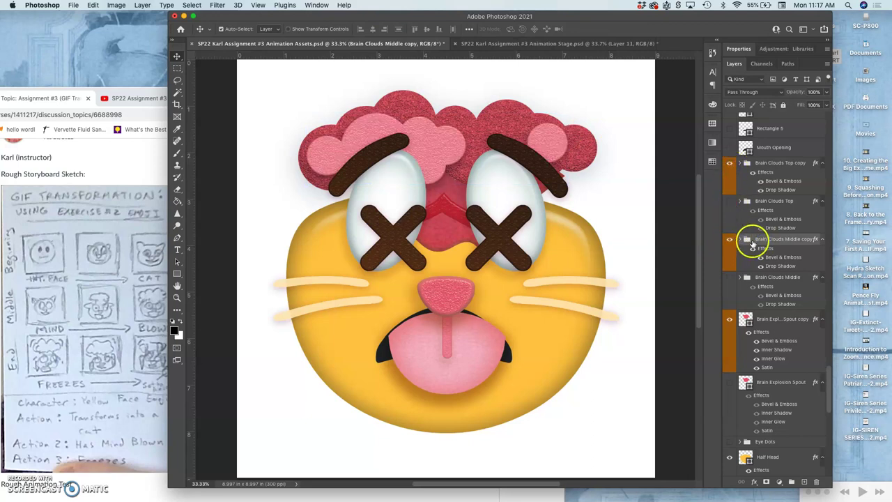
pyautogui.press('super+t')
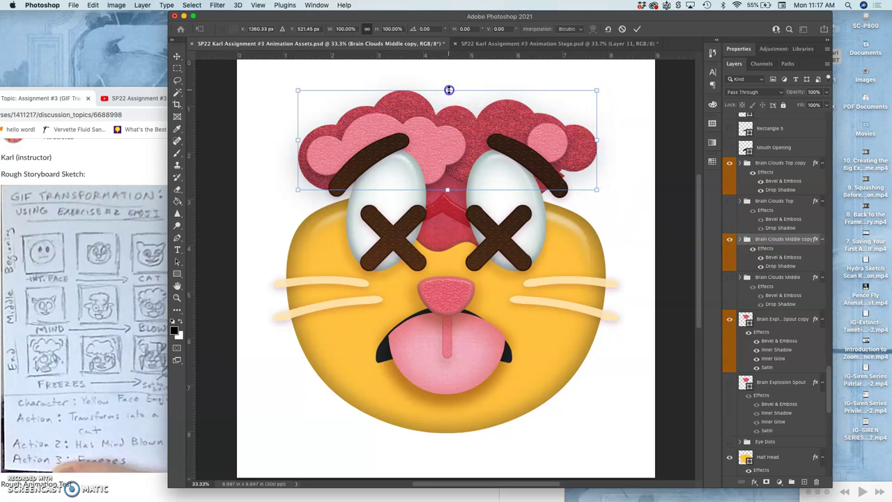
pyautogui.moveTo(449, 88); pyautogui.dragTo(475, 103)
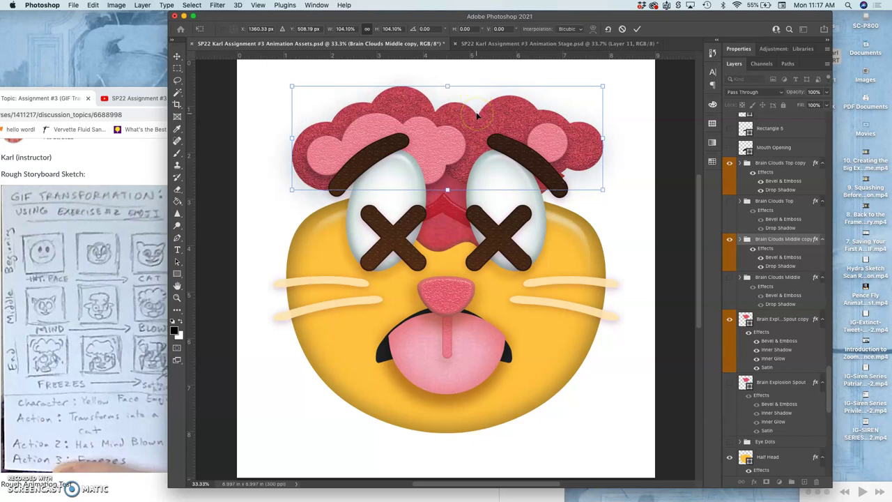
pyautogui.press('Return')
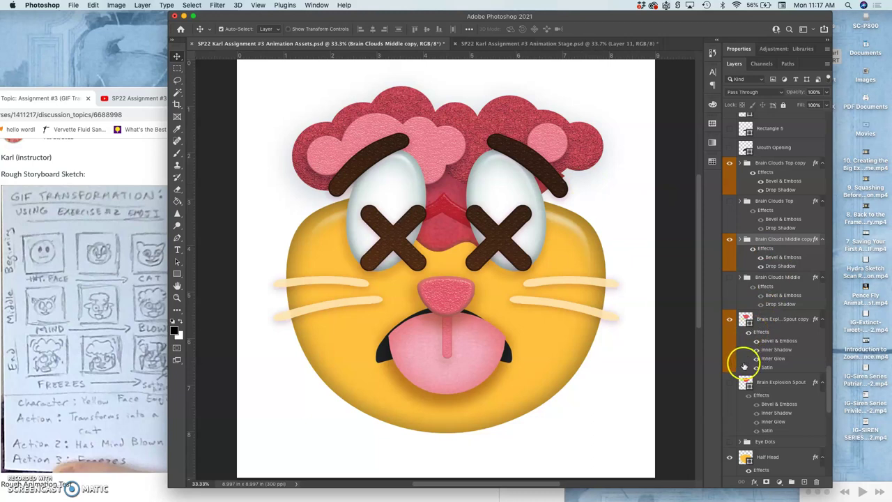
# - Check the spout copy on and off, then select the Brain Explosion Spout copy layer
pyautogui.click(729, 319)
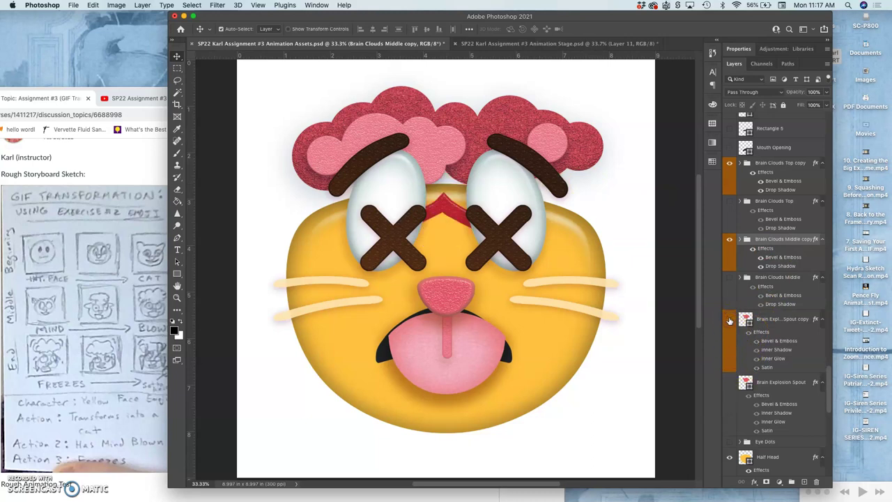
pyautogui.click(729, 319)
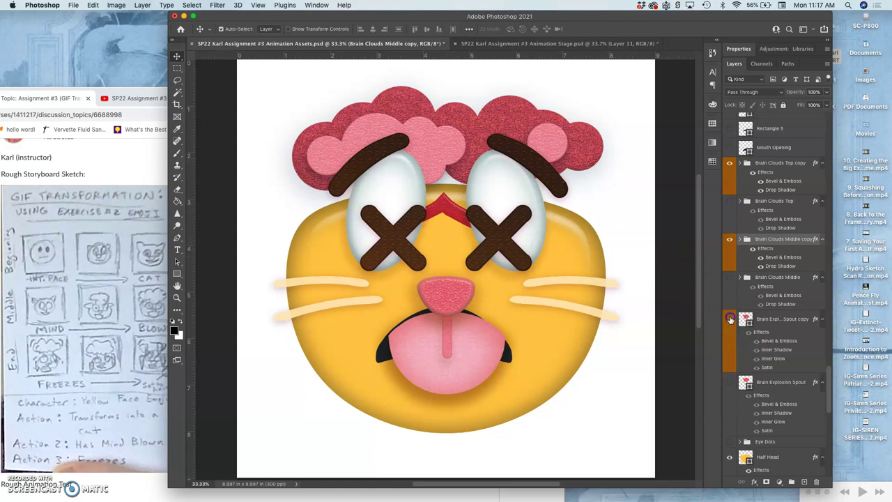
pyautogui.click(765, 320)
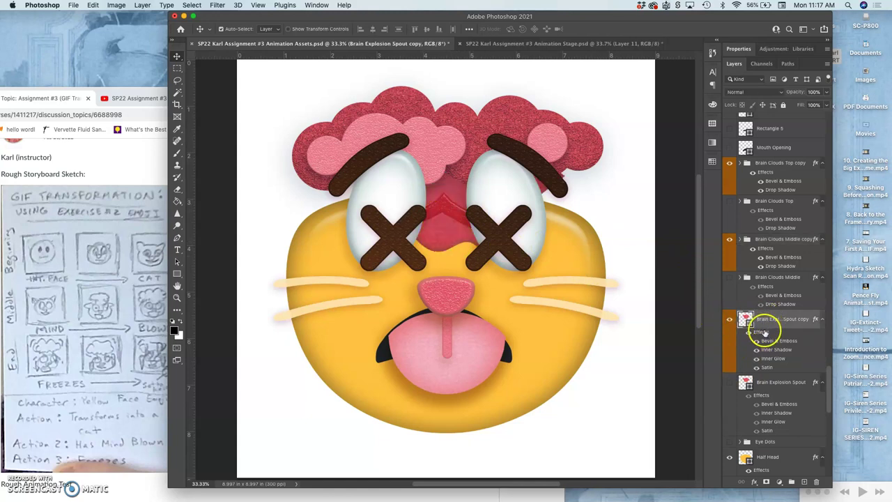
# - Add a grayscale Gradient Overlay in Darker Color mode at about 55% opacity to the spout copy
pyautogui.click(764, 333)
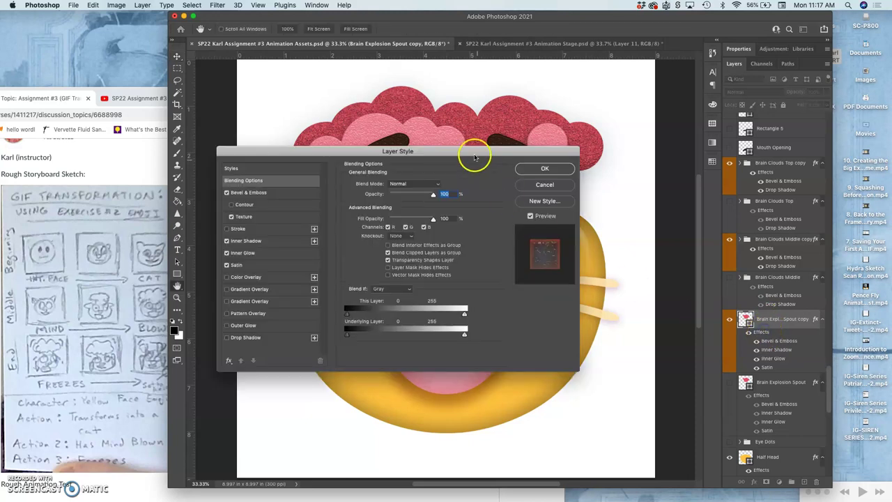
pyautogui.moveTo(472, 149); pyautogui.dragTo(690, 276)
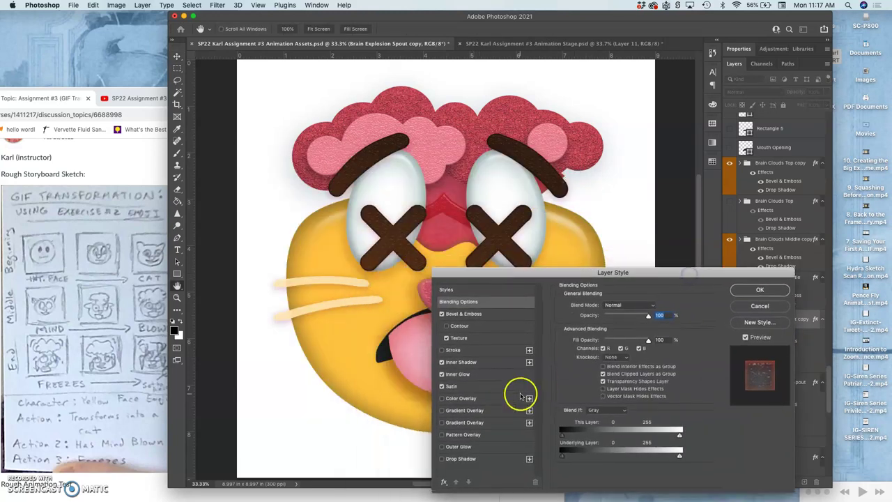
pyautogui.click(460, 410)
pyautogui.click(645, 327)
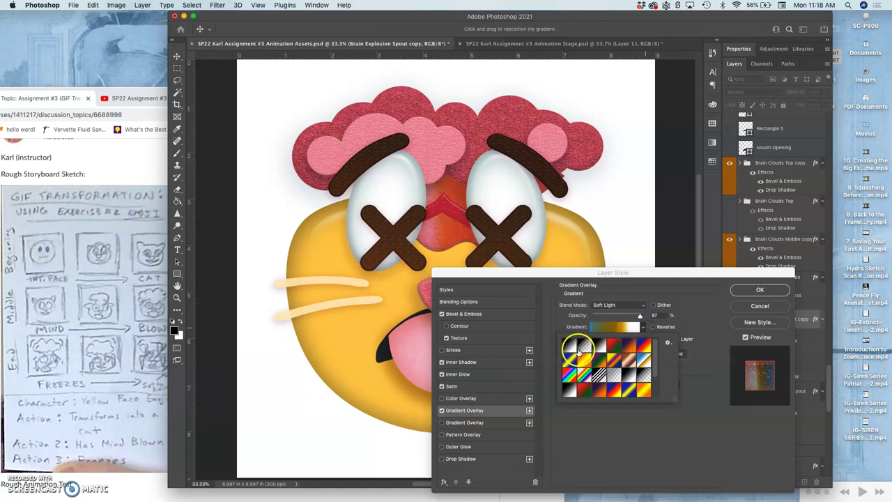
pyautogui.click(579, 347)
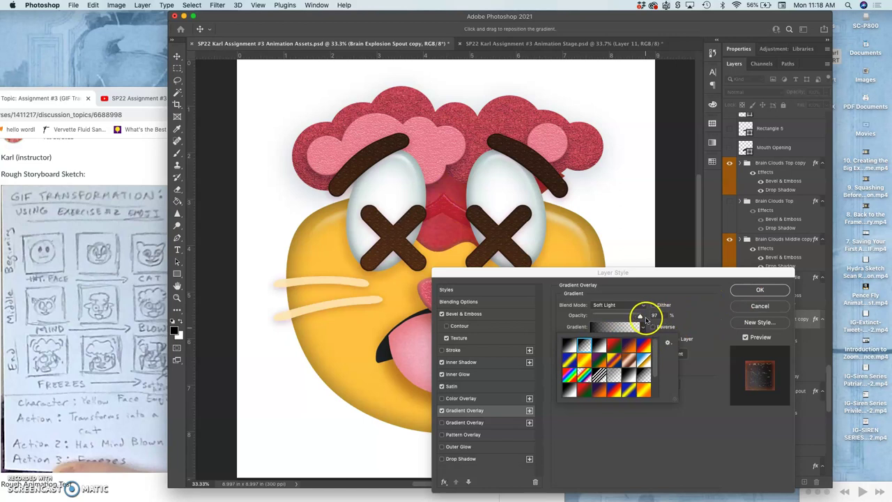
pyautogui.moveTo(645, 318); pyautogui.dragTo(641, 317)
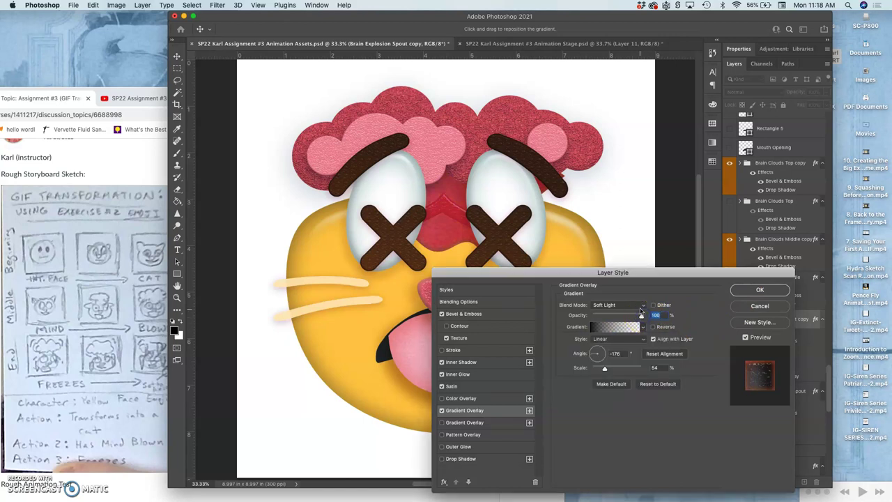
pyautogui.click(643, 307)
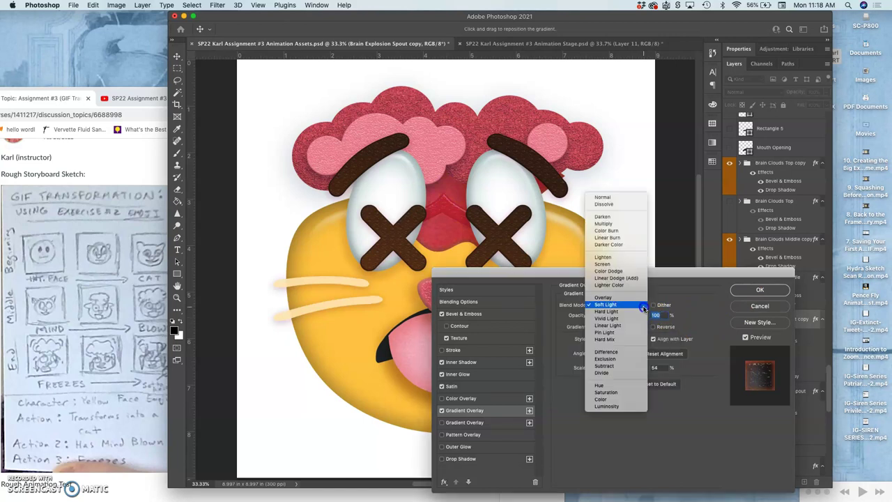
pyautogui.click(630, 247)
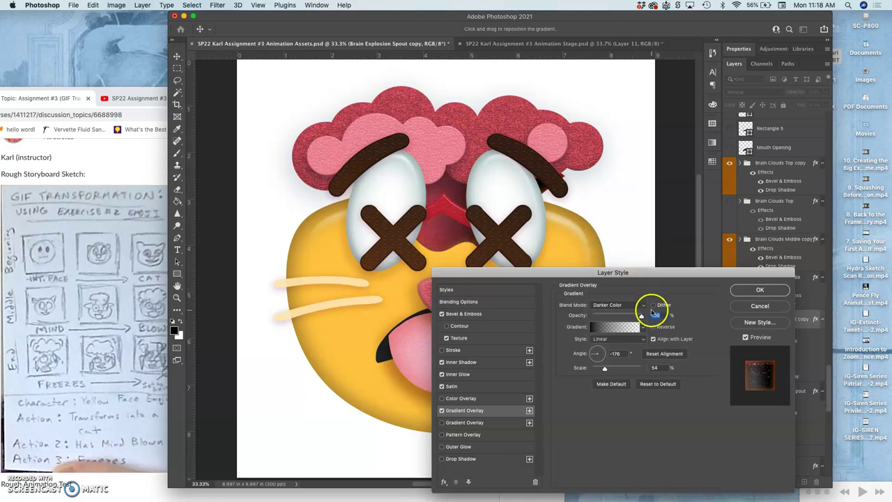
pyautogui.moveTo(642, 315); pyautogui.dragTo(625, 319)
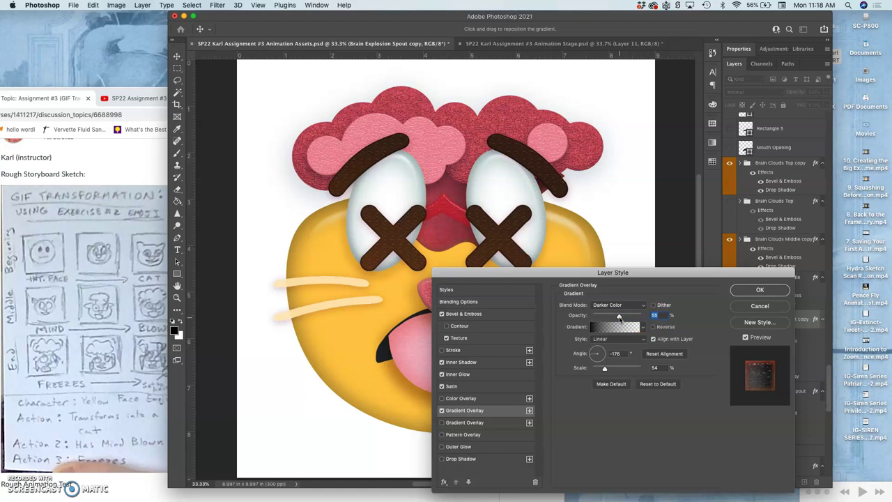
pyautogui.click(760, 290)
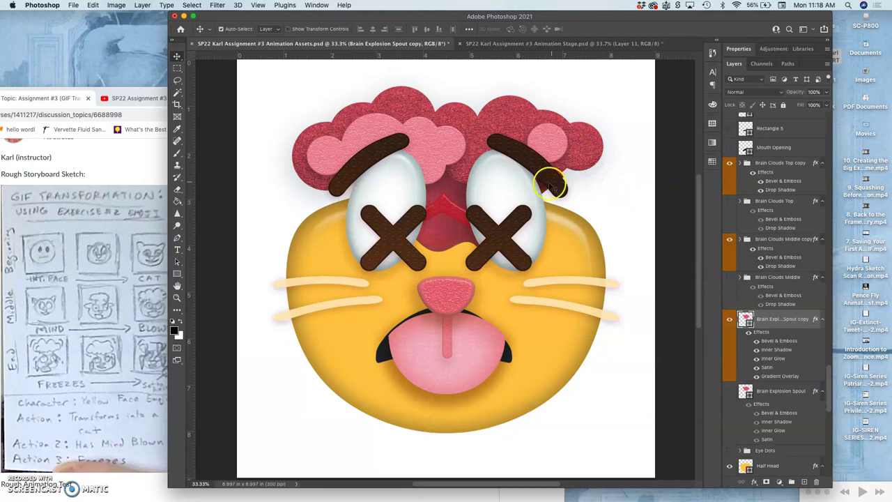
# - Warp the spout copy, lifting its upper-right corner slightly
pyautogui.press('super+t')
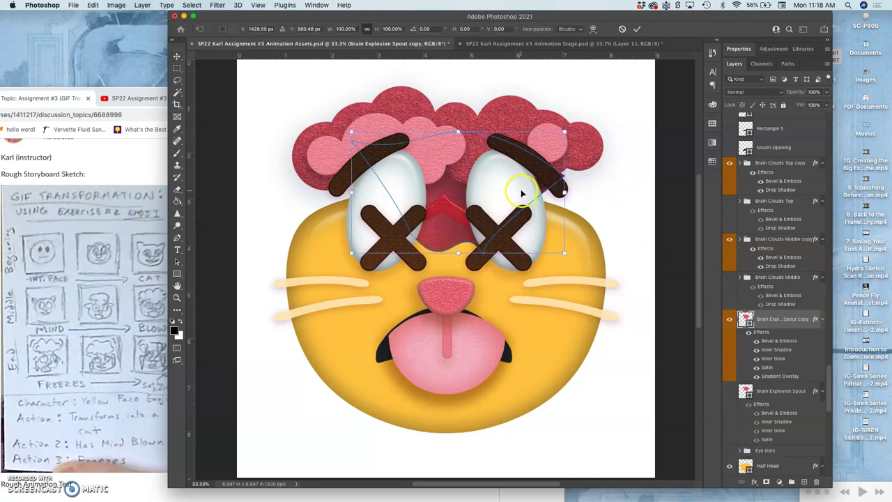
pyautogui.rightClick(522, 189)
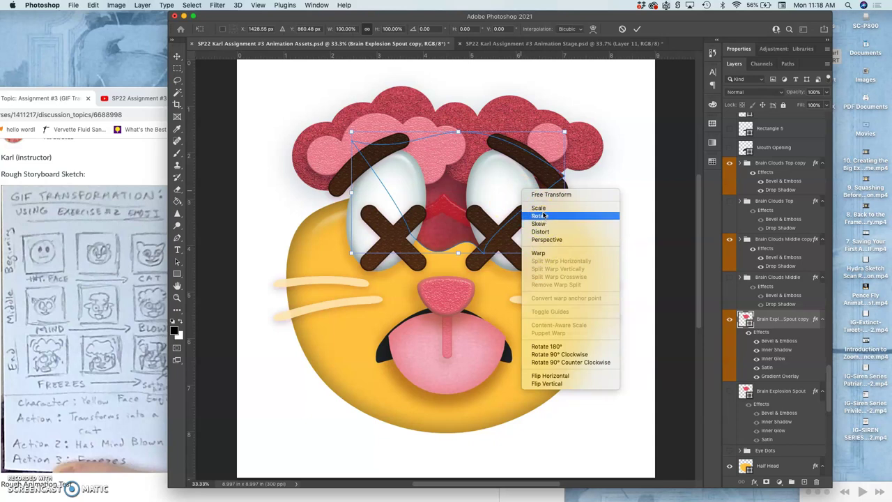
pyautogui.click(540, 253)
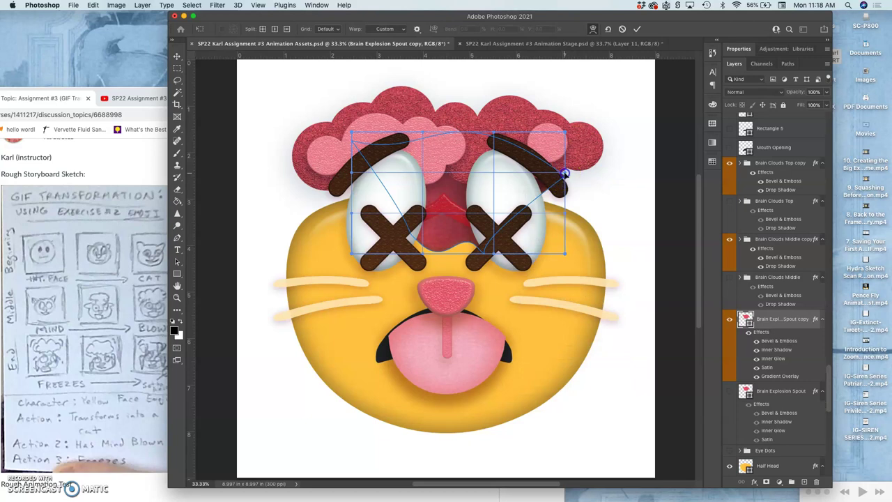
pyautogui.moveTo(558, 171); pyautogui.dragTo(559, 169)
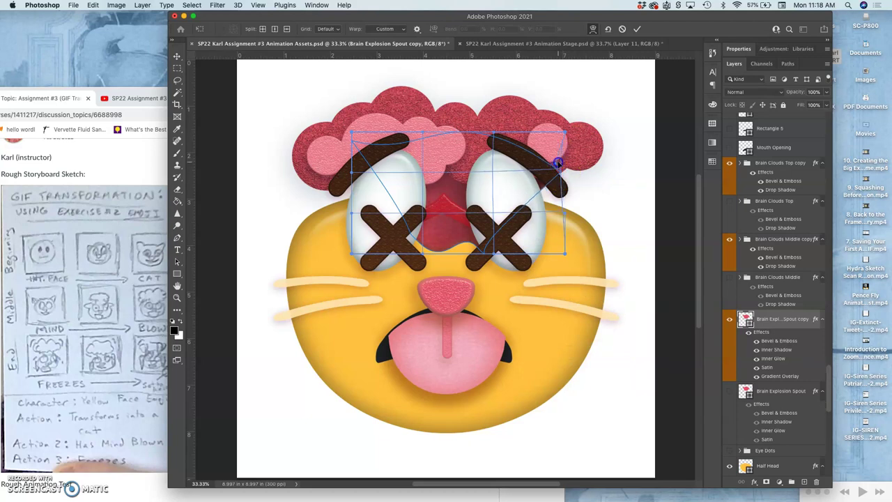
pyautogui.press('Return')
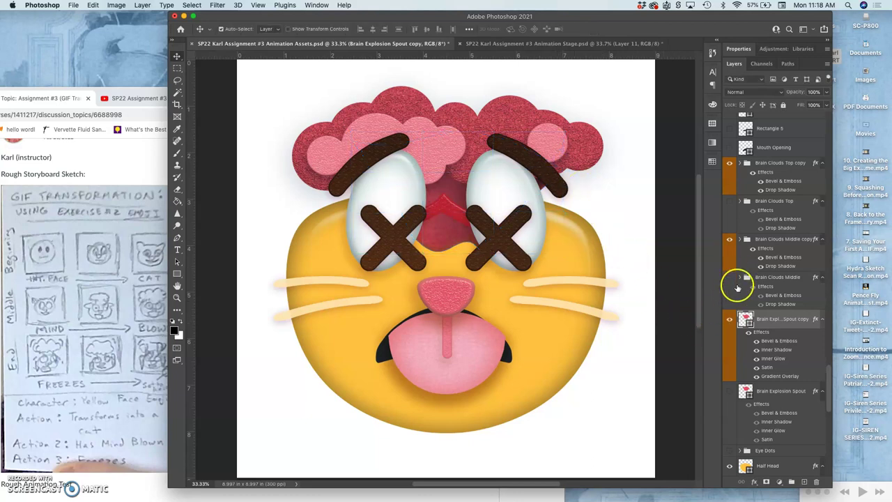
pyautogui.click(550, 47)
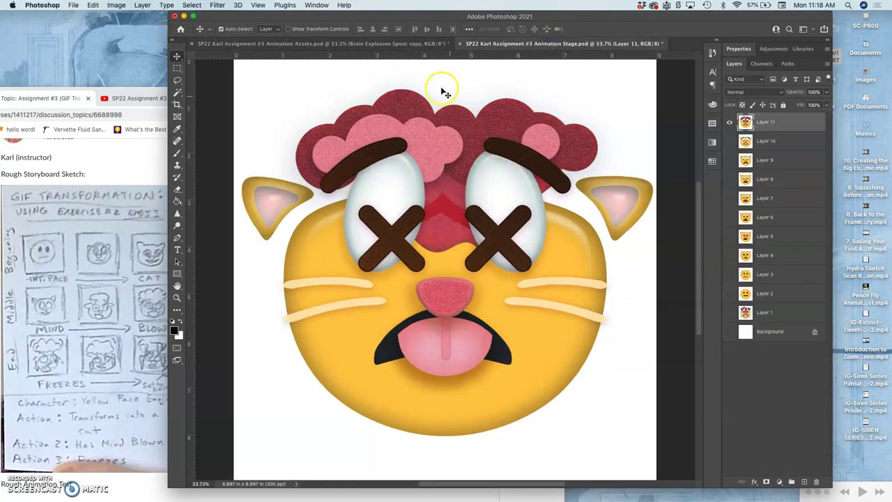
pyautogui.click(416, 46)
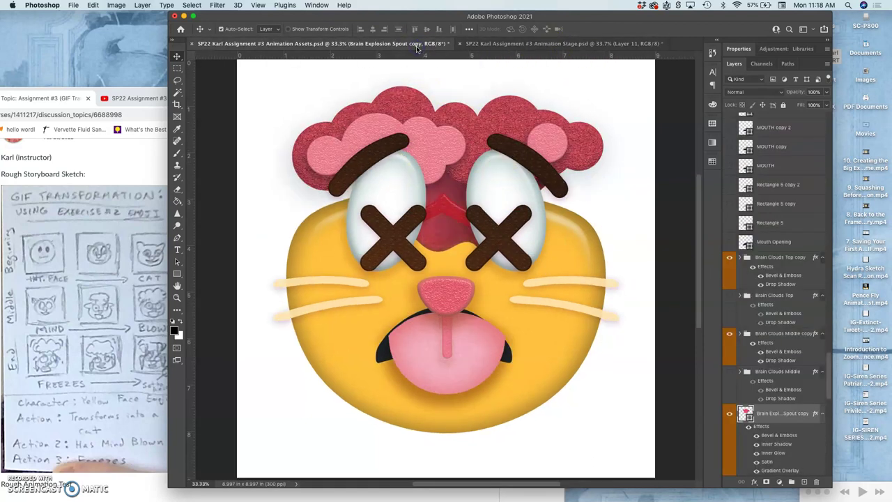
pyautogui.click(518, 43)
pyautogui.click(404, 44)
pyautogui.click(531, 46)
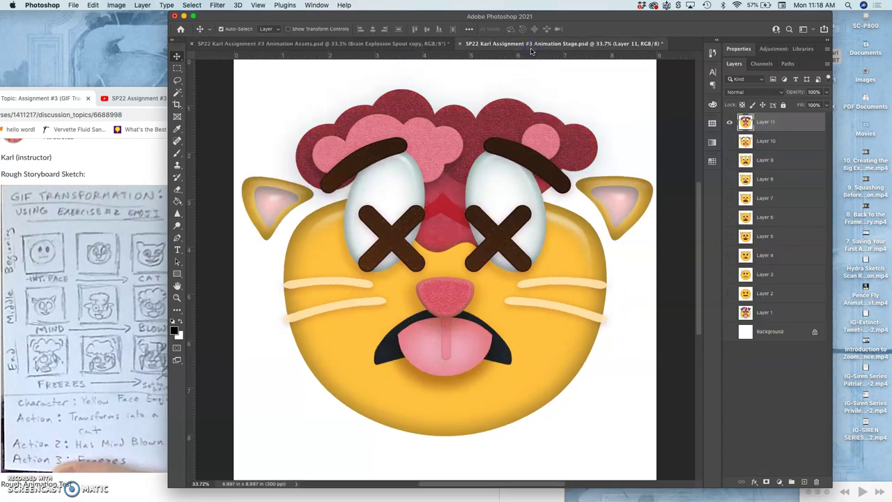
pyautogui.click(433, 44)
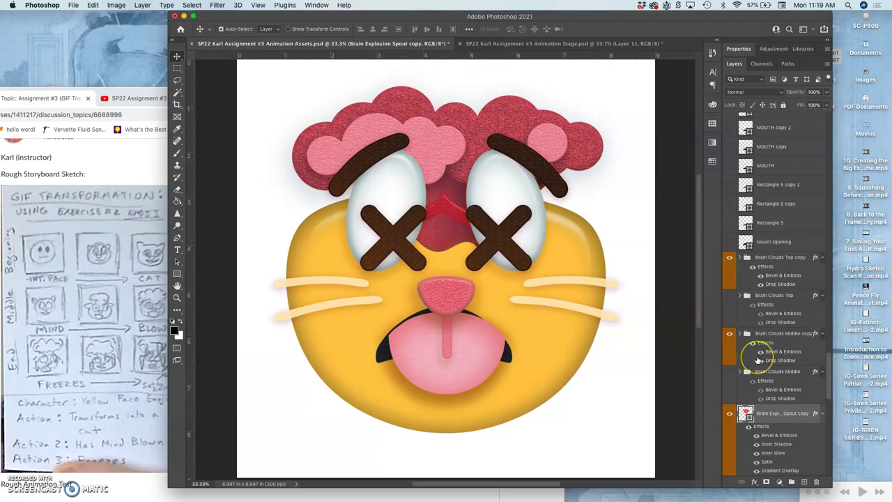
pyautogui.scroll(15, 757, 359)
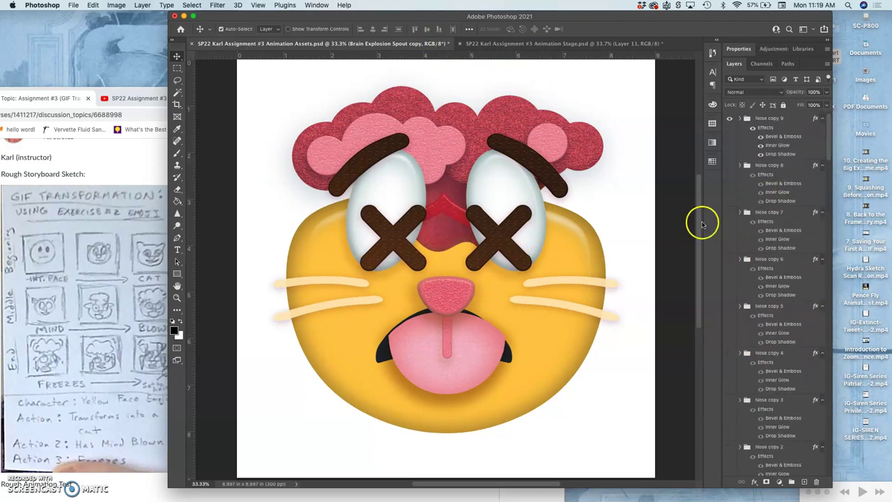
pyautogui.click(153, 310)
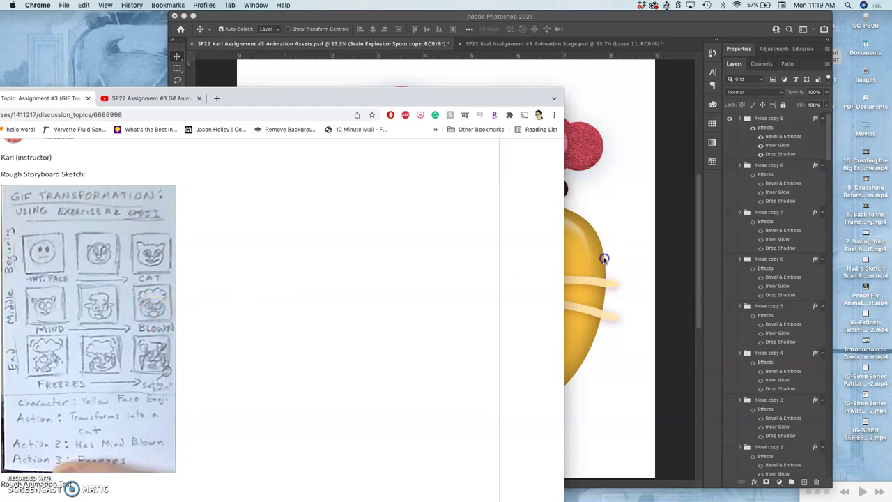
pyautogui.click(604, 256)
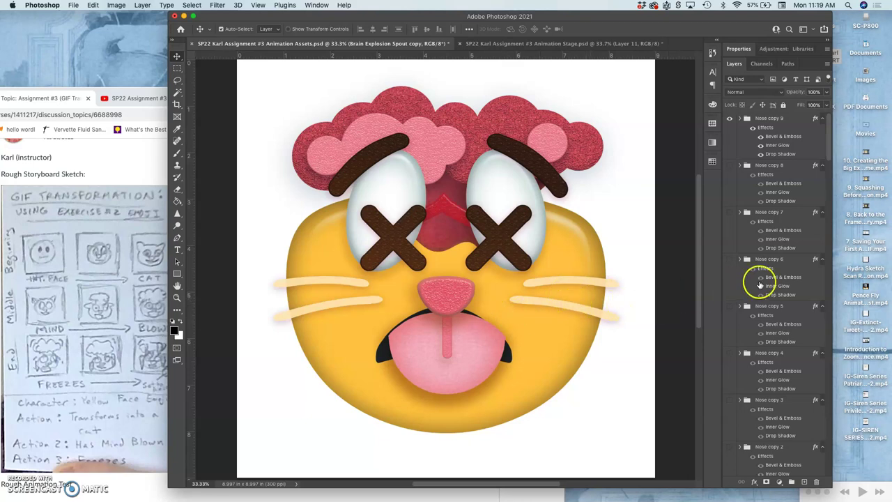
# - Select MOuth copy and check the icicle frame in the Animation Stage file by toggling Layers 1 and 11
pyautogui.click(515, 355)
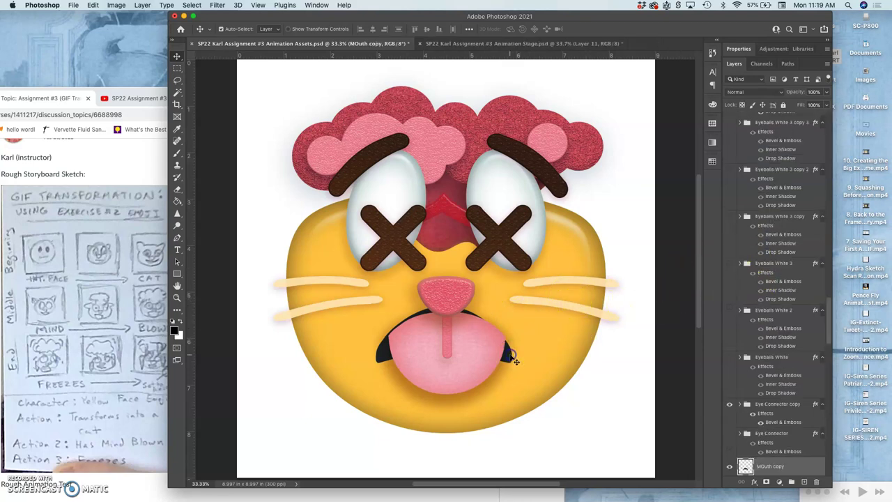
pyautogui.click(568, 44)
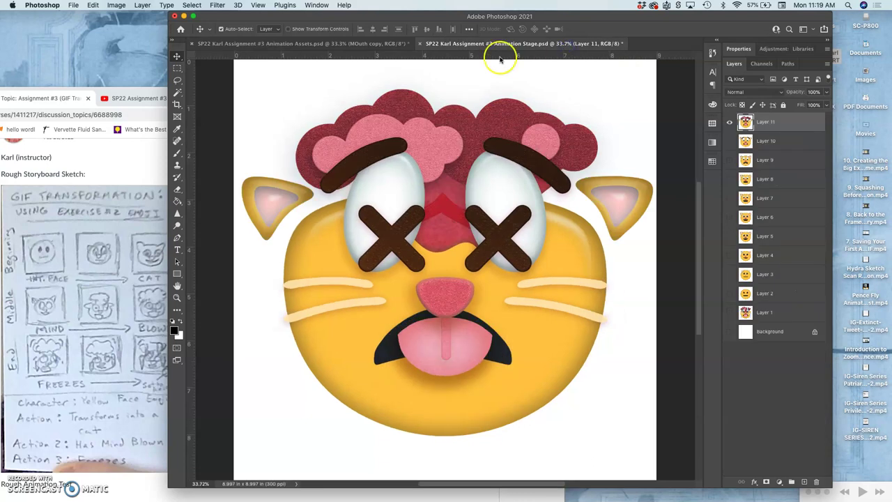
pyautogui.click(400, 44)
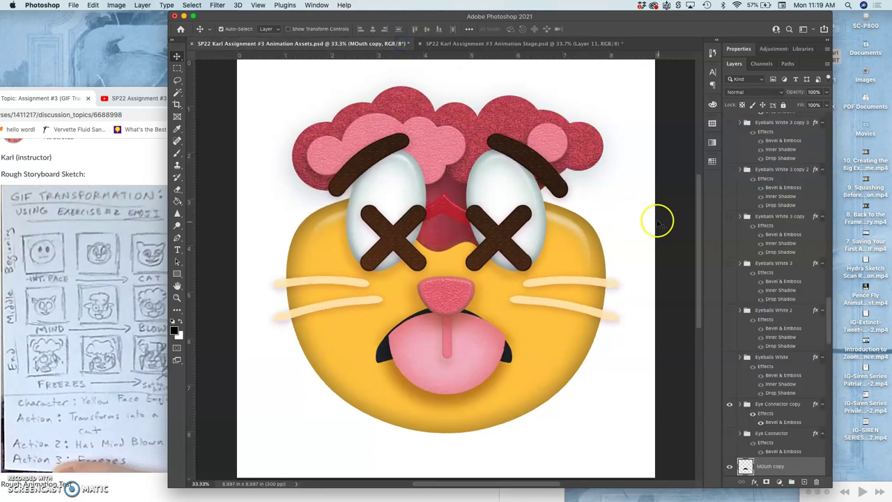
pyautogui.click(567, 43)
pyautogui.click(730, 312)
pyautogui.click(730, 123)
pyautogui.click(730, 123)
pyautogui.click(384, 44)
# - Duplicate MOuth copy, hide the original, and enlarge the copy to about 109% wide, 119% tall
pyautogui.scroll(-5, 772, 394)
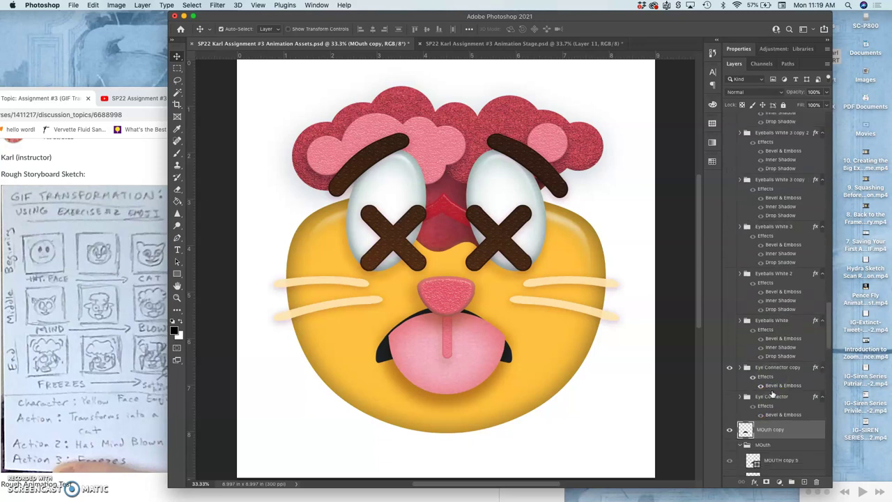
pyautogui.moveTo(771, 393); pyautogui.dragTo(769, 335)
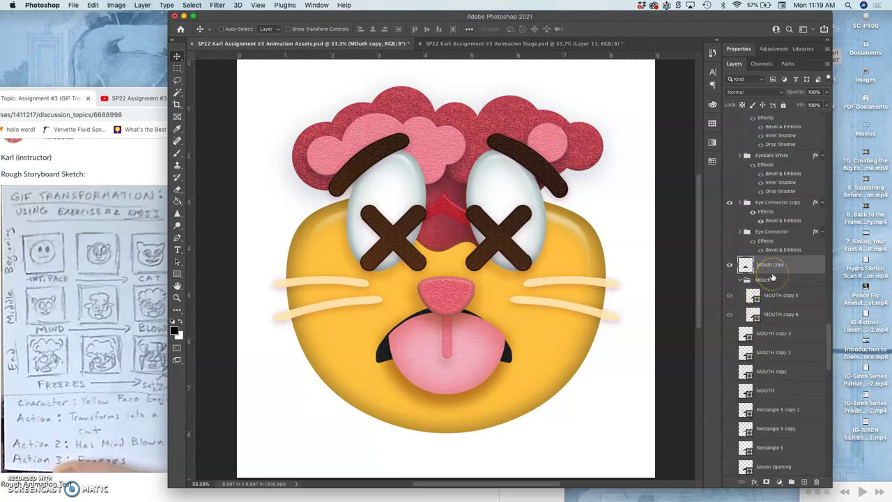
pyautogui.press('super+j')
pyautogui.click(729, 286)
pyautogui.press('super+t')
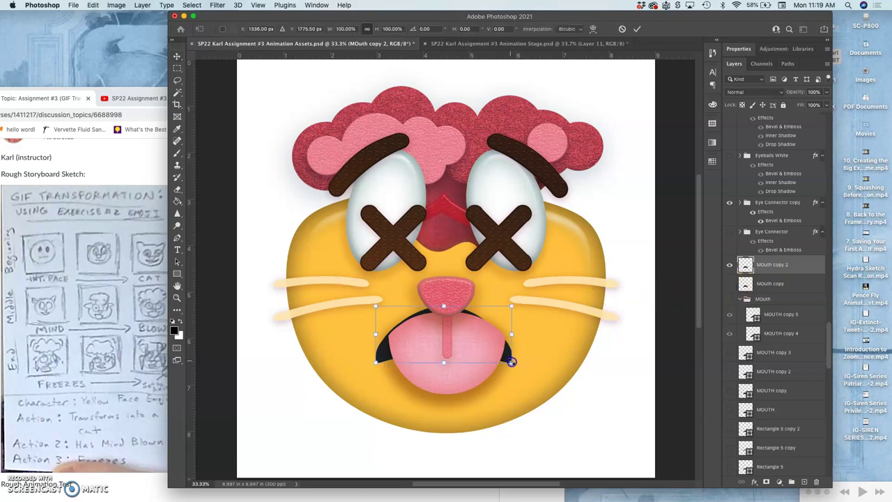
pyautogui.moveTo(511, 361); pyautogui.dragTo(517, 365)
# - Commit the mouth resize and compare the cat in the Assets and Stage documents with Layer 11 hidden
pyautogui.press('Return')
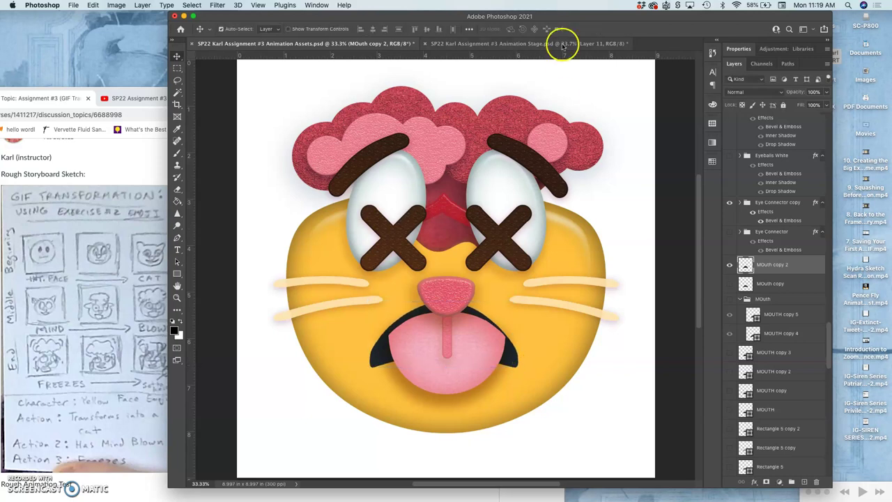
pyautogui.click(535, 44)
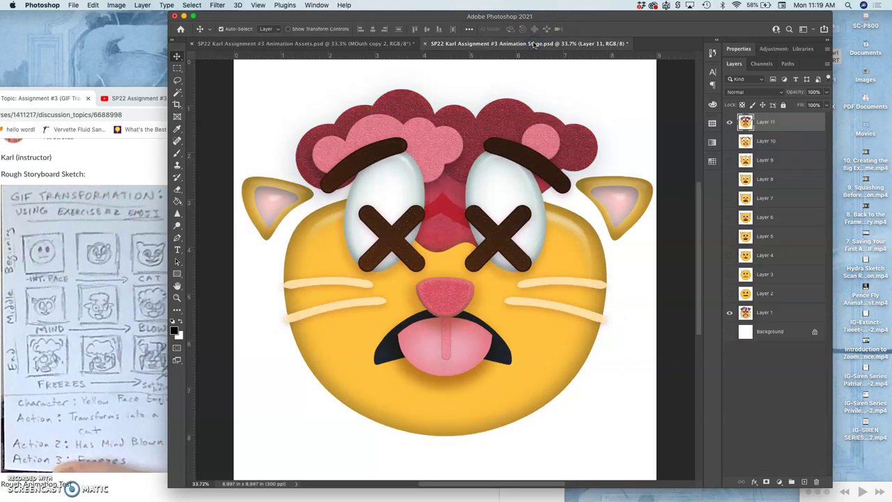
pyautogui.click(730, 122)
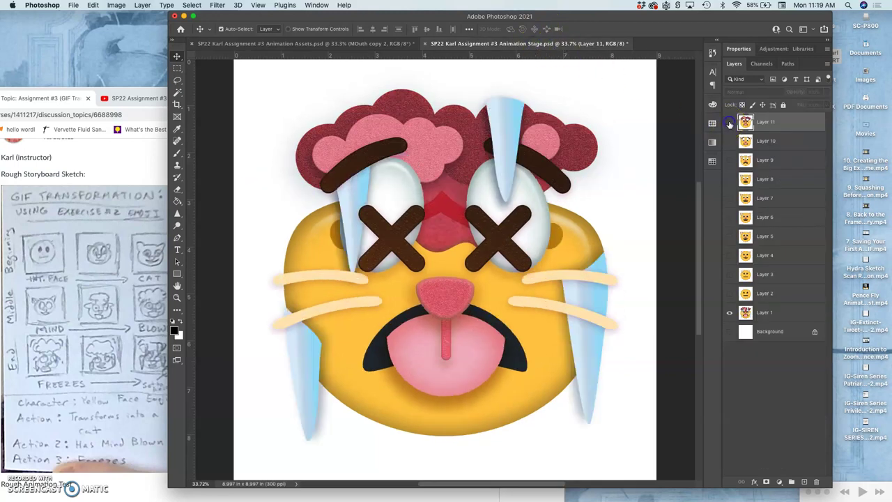
pyautogui.click(393, 44)
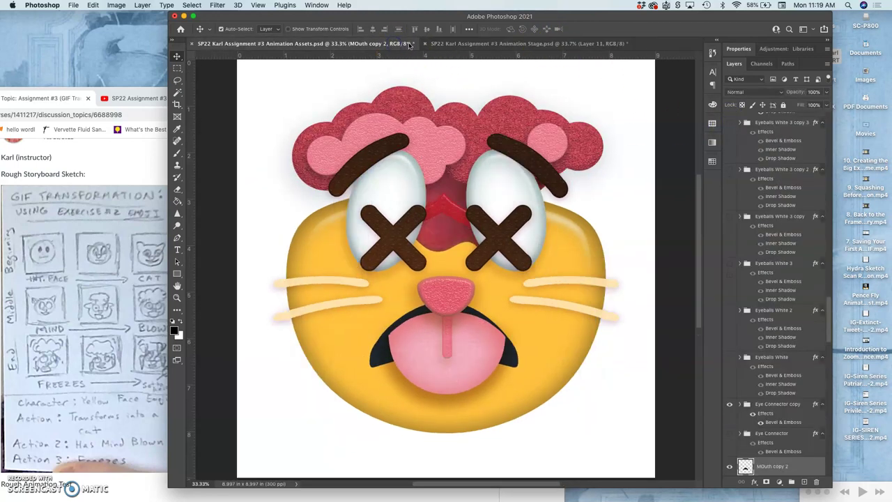
pyautogui.click(484, 44)
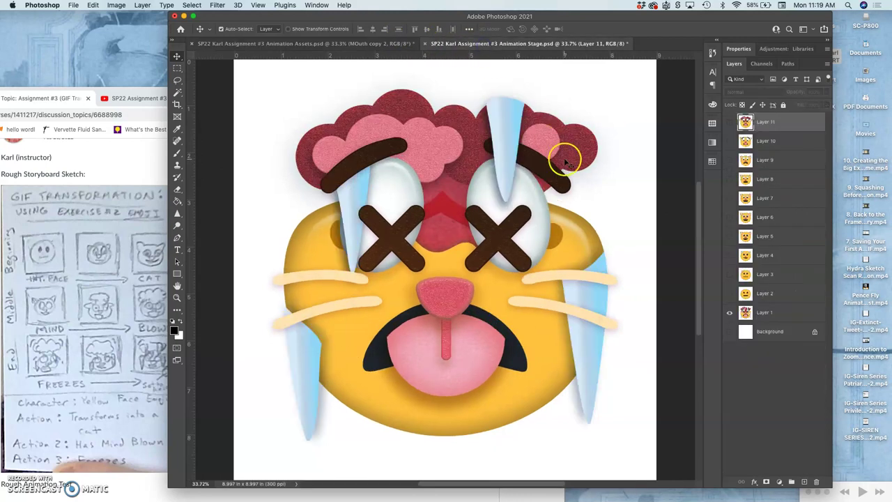
pyautogui.click(395, 43)
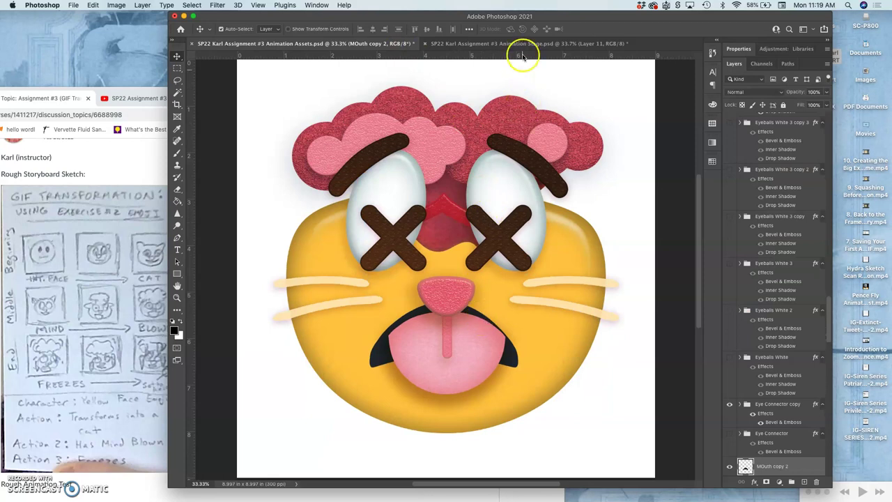
pyautogui.click(523, 45)
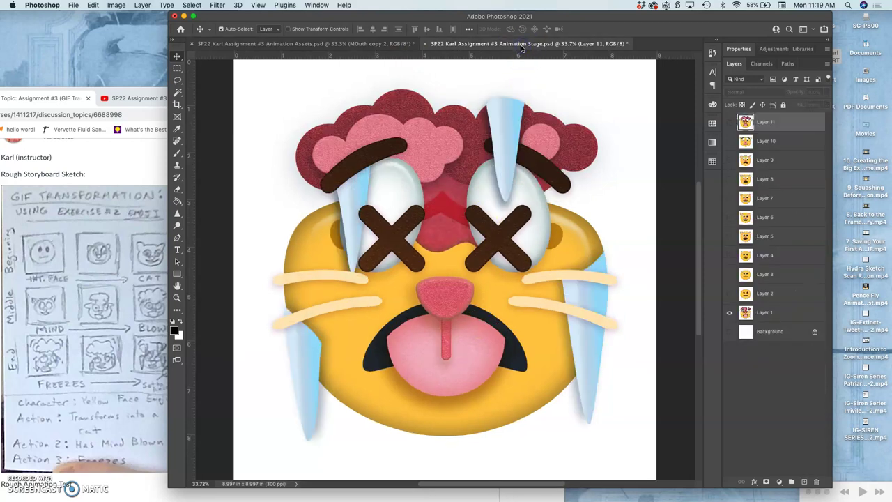
pyautogui.click(394, 45)
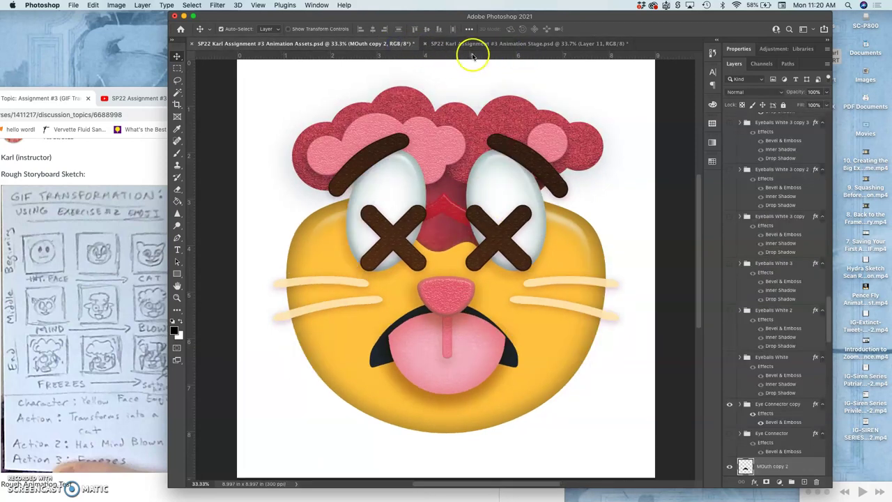
pyautogui.click(491, 44)
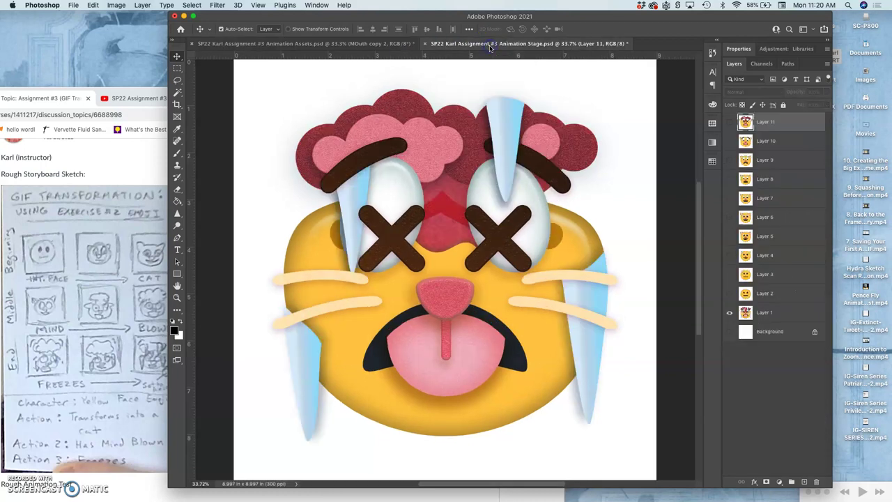
# - Widen the mouth layer slightly, to about 103%
pyautogui.click(408, 44)
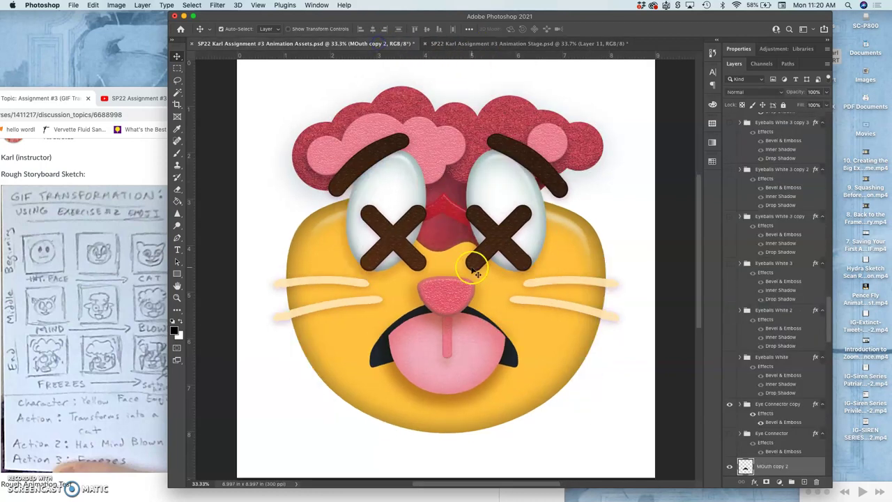
pyautogui.press('super')
pyautogui.press('super+t')
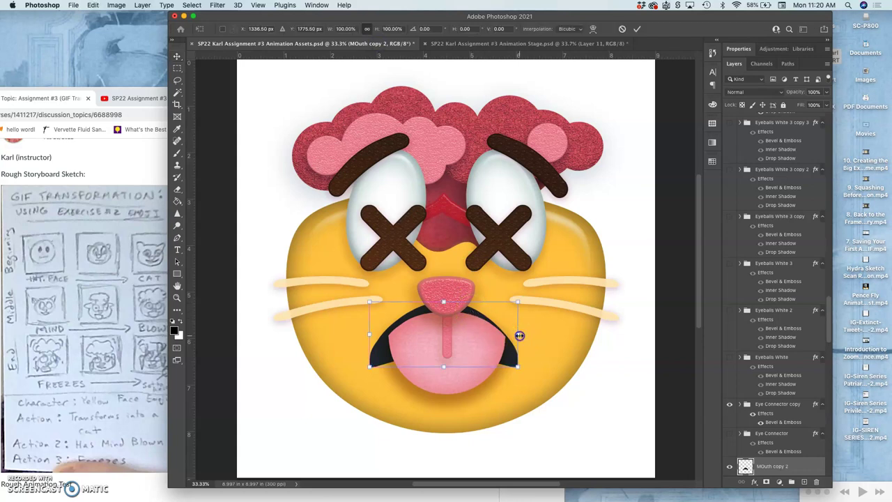
pyautogui.moveTo(519, 336); pyautogui.dragTo(524, 336)
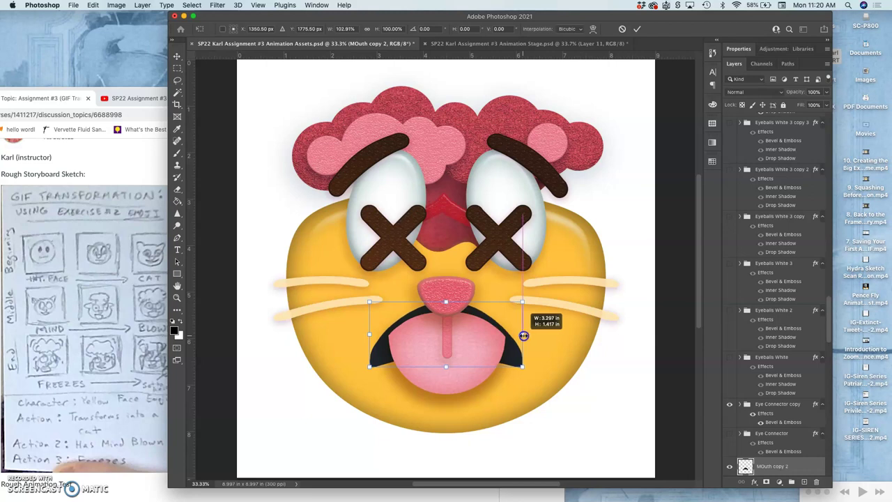
pyautogui.press('Return')
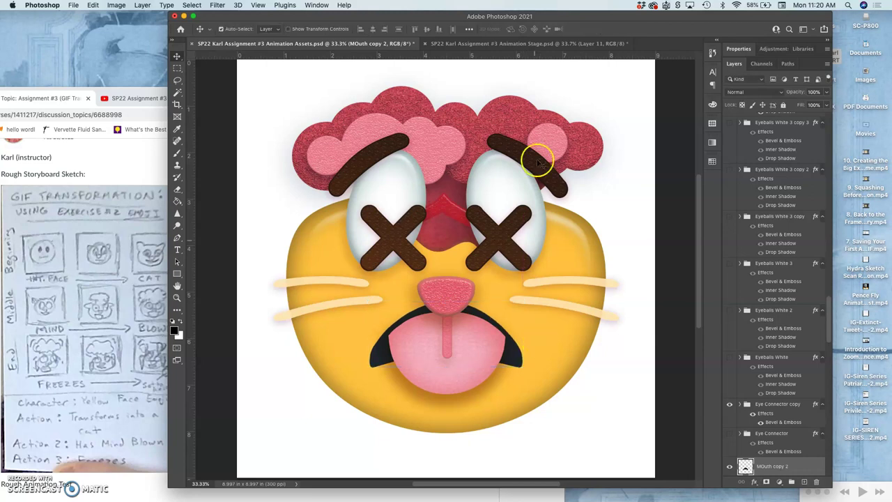
pyautogui.scroll(15, 793, 248)
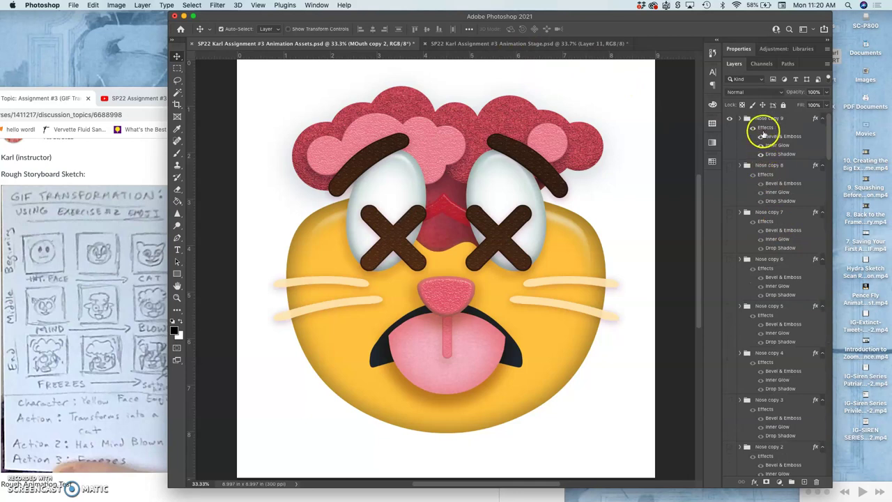
pyautogui.click(762, 119)
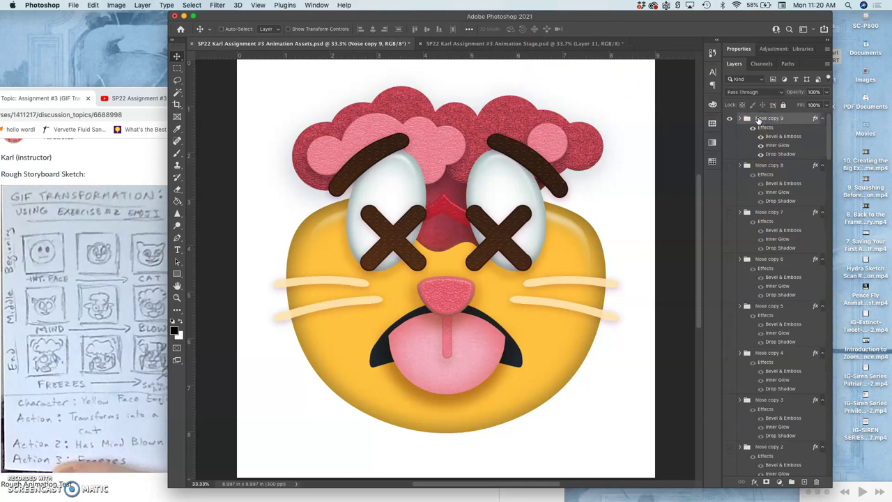
pyautogui.press('super')
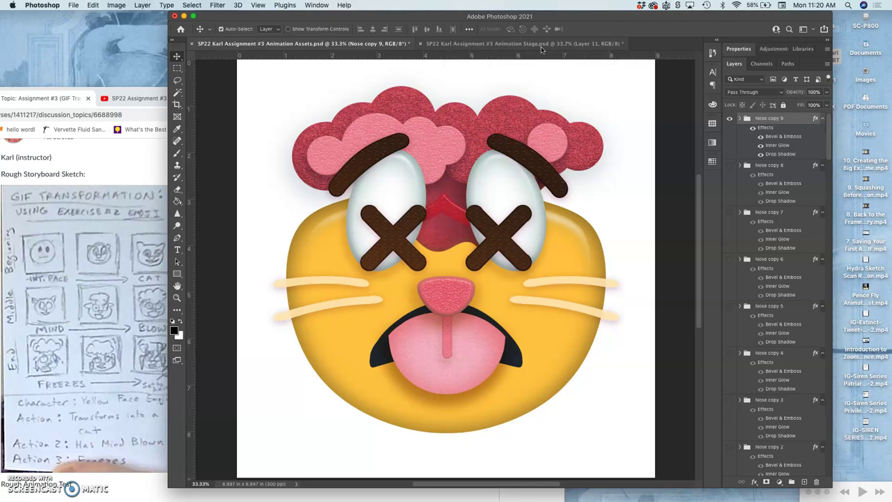
pyautogui.click(758, 119)
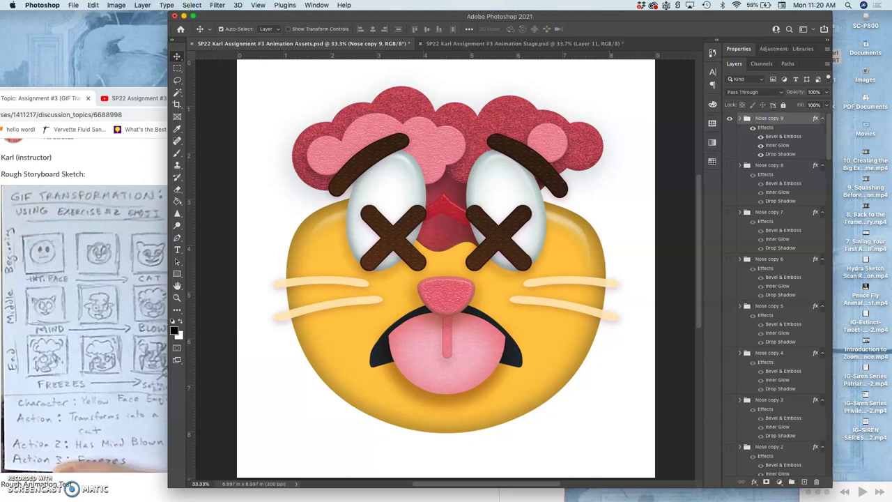
# - Stamp all visible cat artwork into a new Layer 3 and select the entire canvas
pyautogui.click(142, 4)
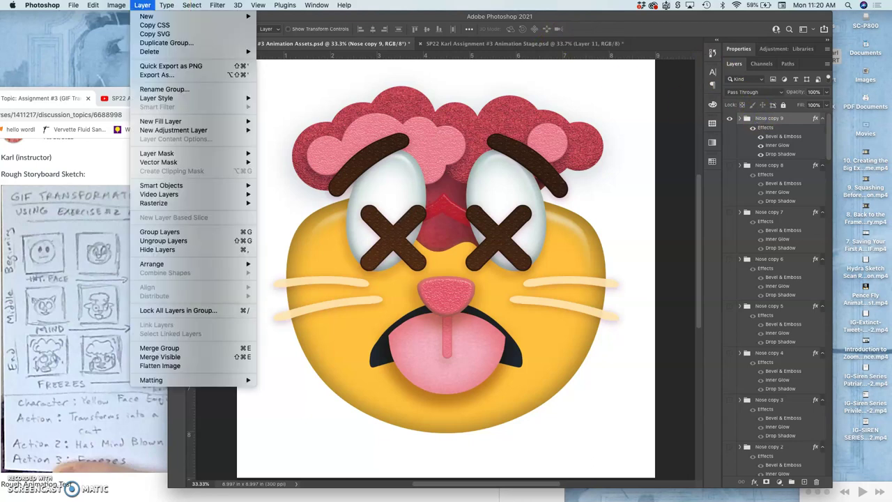
pyautogui.click(170, 356)
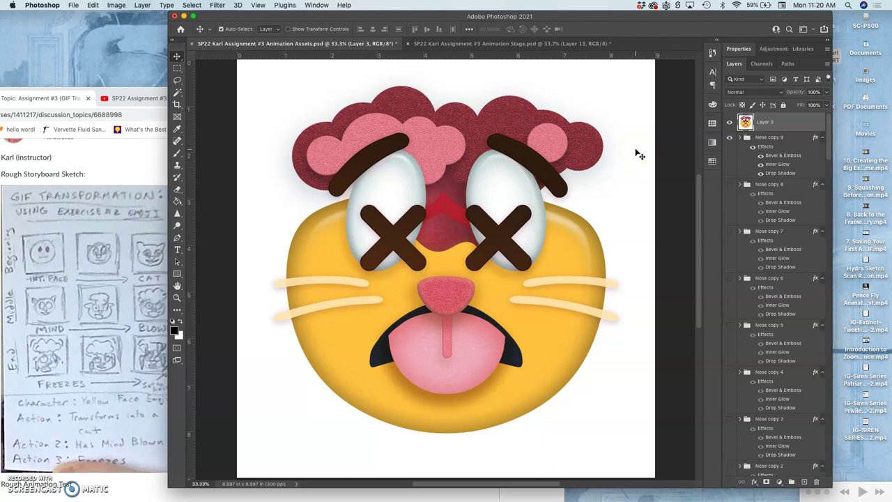
pyautogui.click(534, 42)
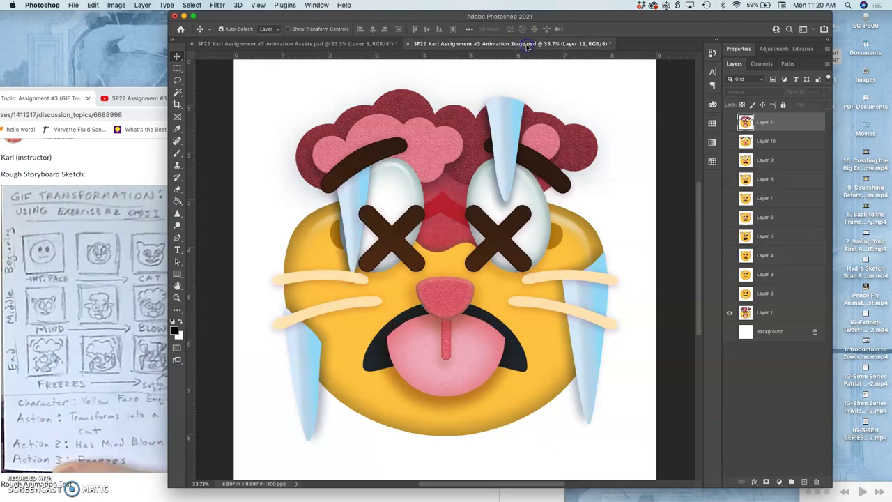
pyautogui.click(371, 44)
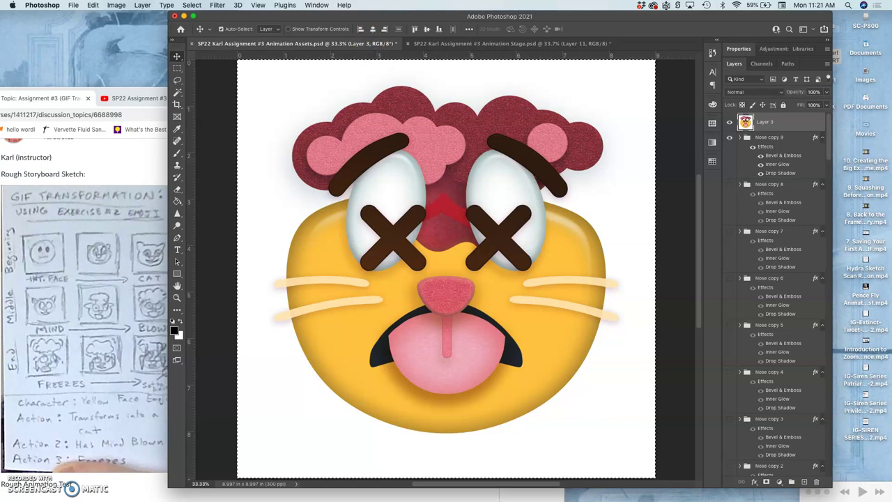
pyautogui.press('super+a')
pyautogui.click(191, 6)
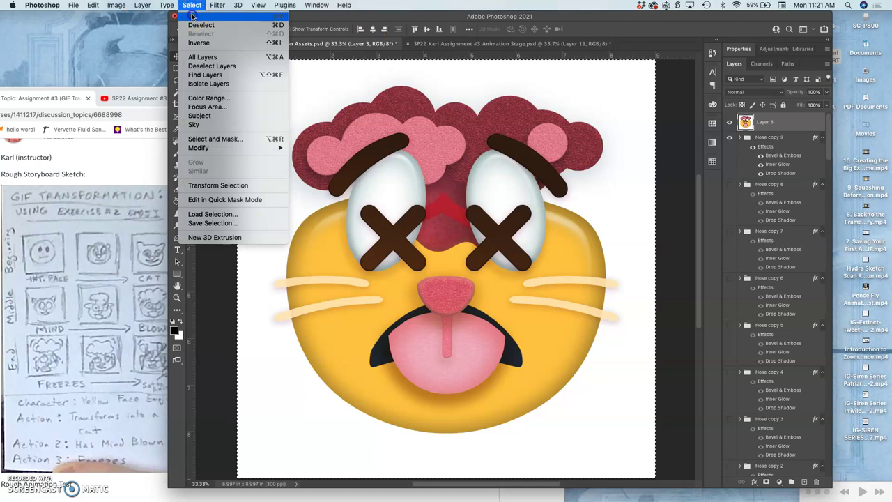
# - Copy the merged cat face and paste it into the Animation Stage file as Layer 12 above Layer 11
pyautogui.click(191, 5)
pyautogui.click(93, 5)
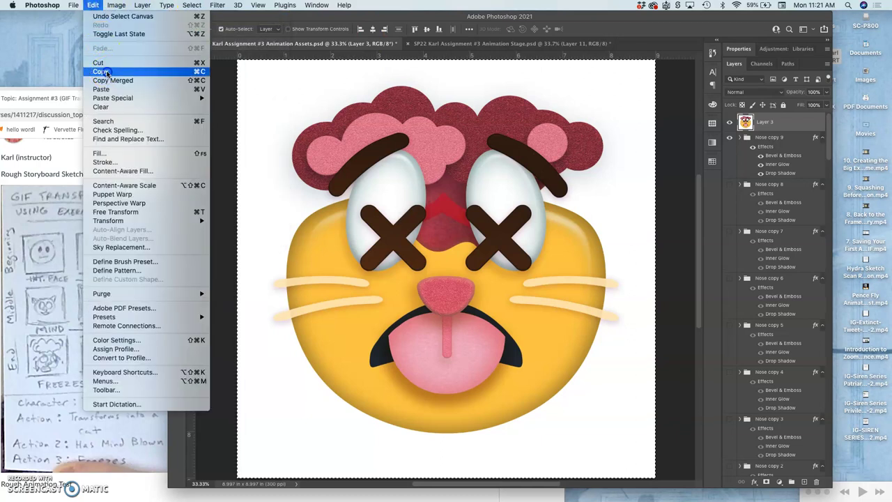
pyautogui.click(103, 70)
pyautogui.click(474, 44)
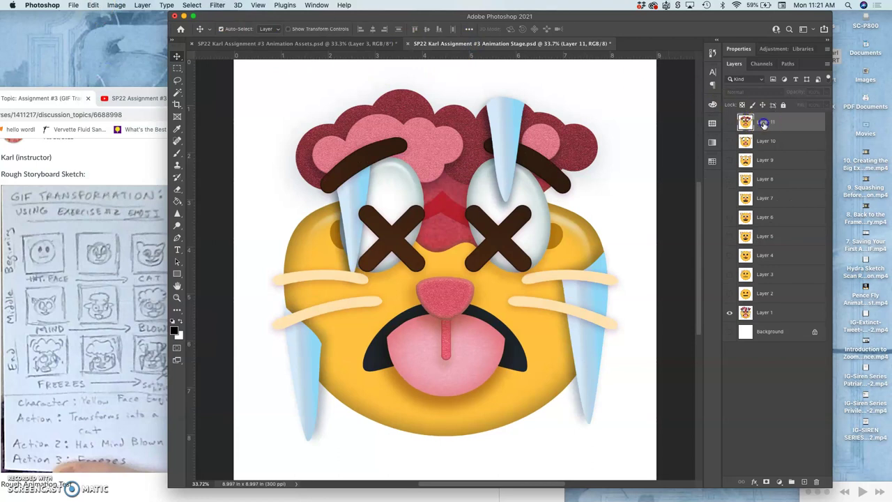
pyautogui.click(729, 123)
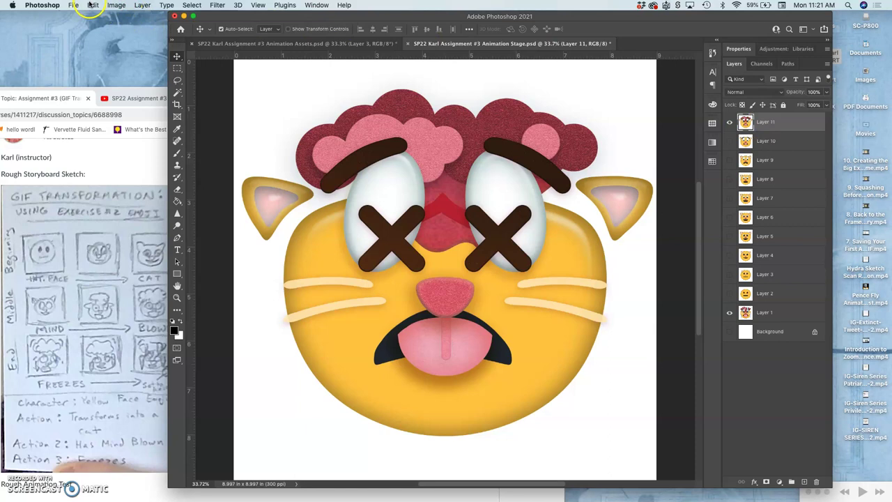
pyautogui.click(91, 6)
pyautogui.click(105, 90)
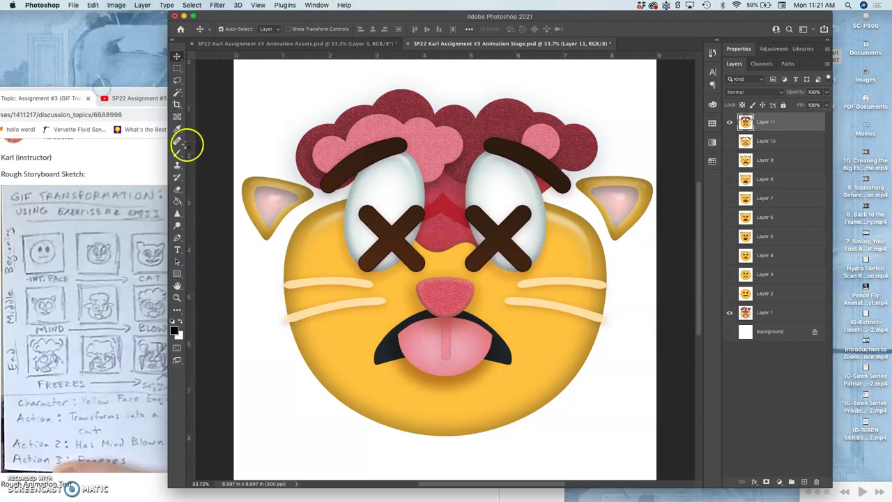
pyautogui.press('cmd+v')
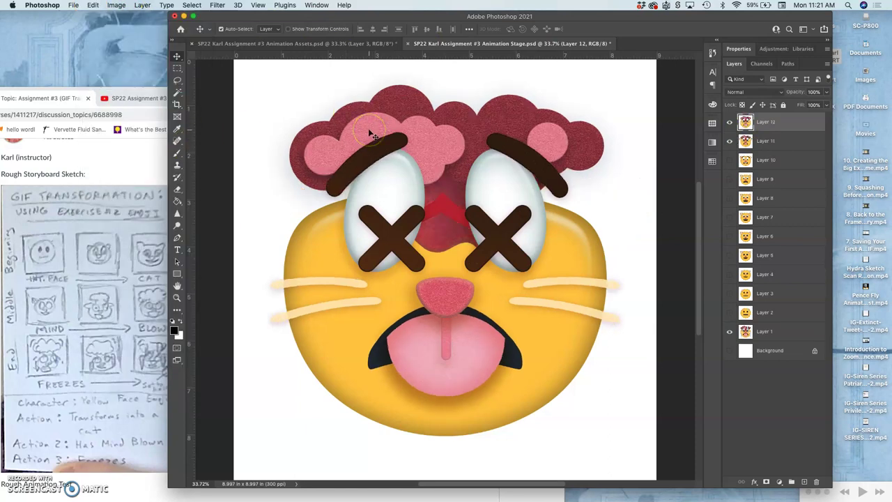
# - Step through Layers 12, 11, 10 and 9 visibility to compare the new frame with earlier ones
pyautogui.click(752, 142)
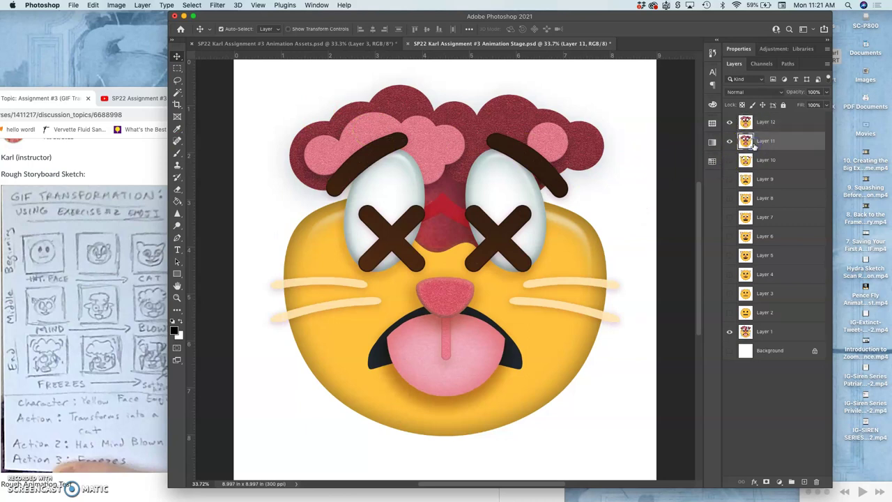
pyautogui.click(730, 122)
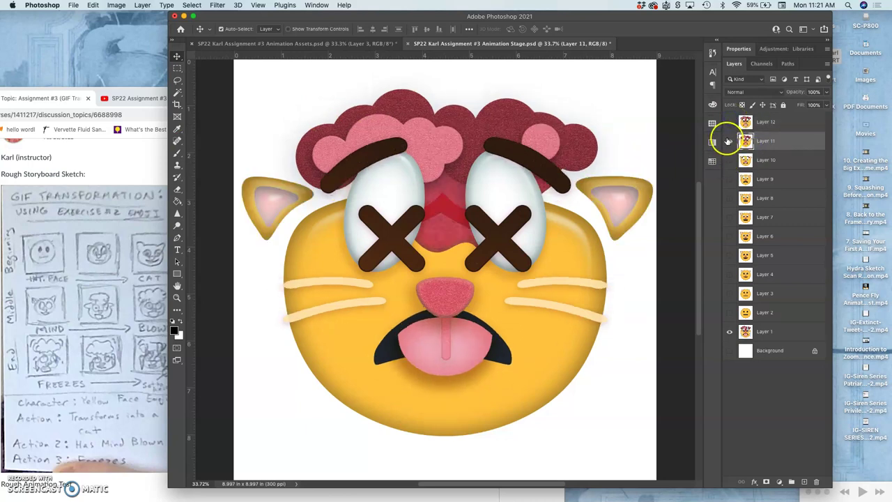
pyautogui.click(730, 140)
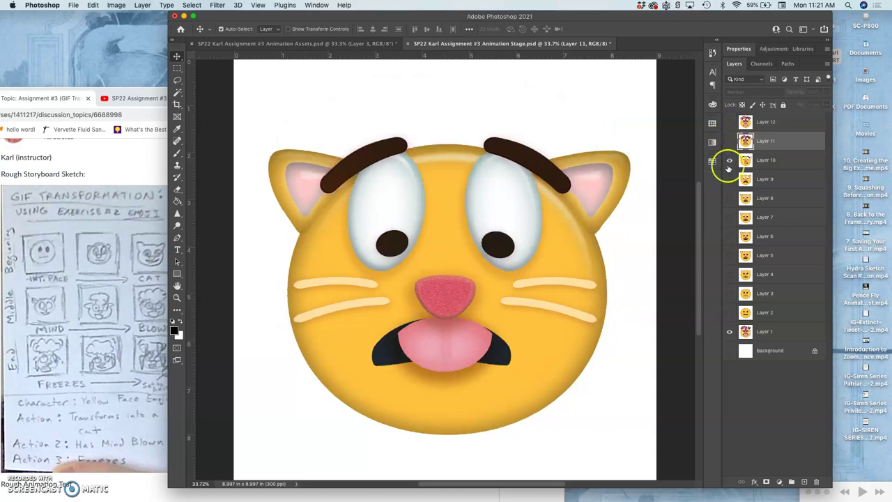
pyautogui.click(729, 164)
pyautogui.click(729, 179)
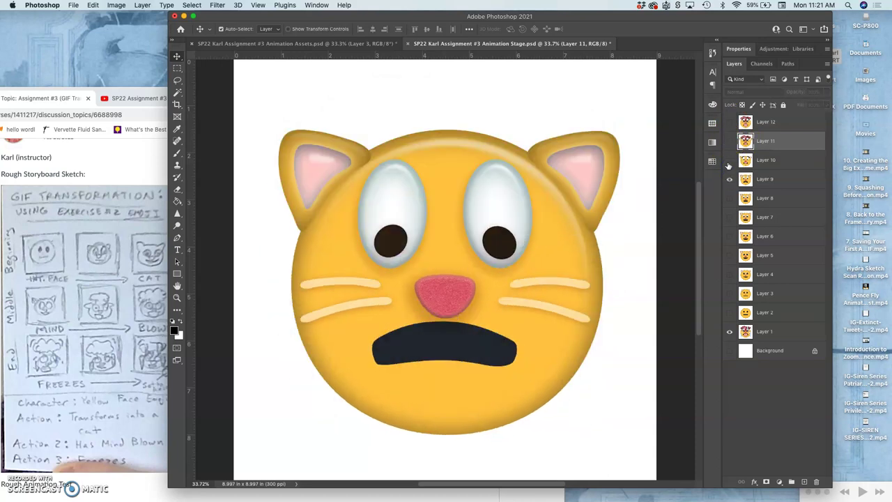
pyautogui.click(729, 160)
pyautogui.click(730, 141)
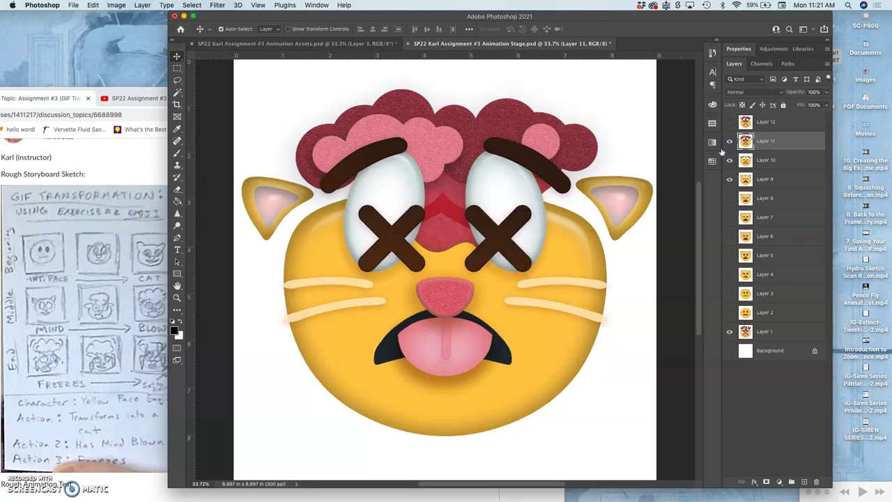
pyautogui.click(730, 123)
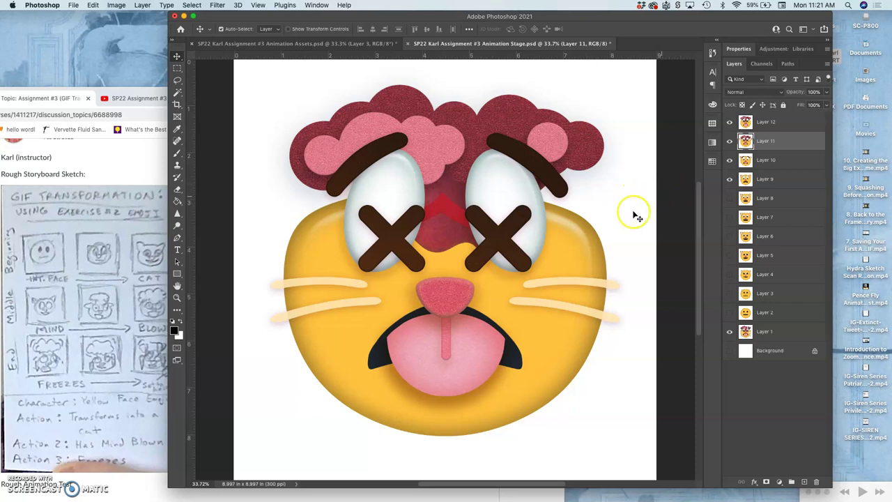
# - Flip Layer 12 on and off repeatedly against Layers 11 and 9 to compare frames
pyautogui.click(730, 142)
pyautogui.click(729, 180)
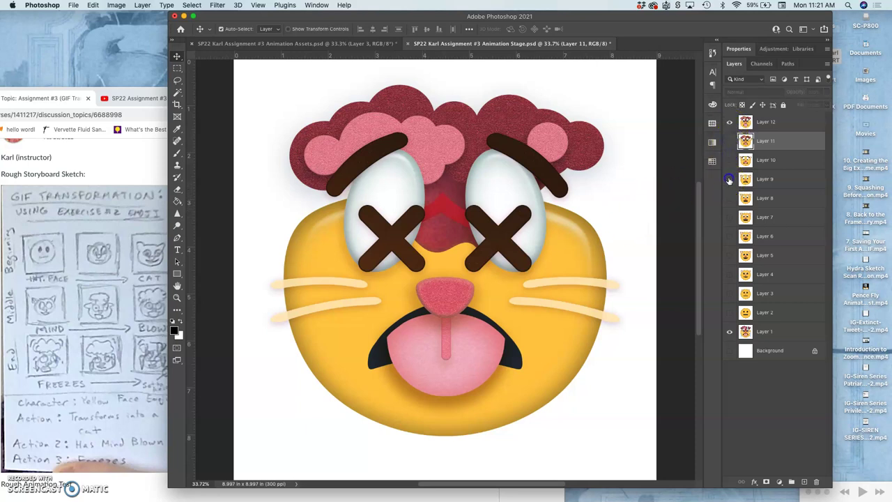
pyautogui.click(730, 124)
pyautogui.click(729, 142)
pyautogui.click(731, 124)
pyautogui.click(732, 124)
pyautogui.click(731, 124)
pyautogui.click(731, 124)
pyautogui.click(731, 124)
pyautogui.click(731, 124)
pyautogui.click(731, 124)
pyautogui.click(731, 125)
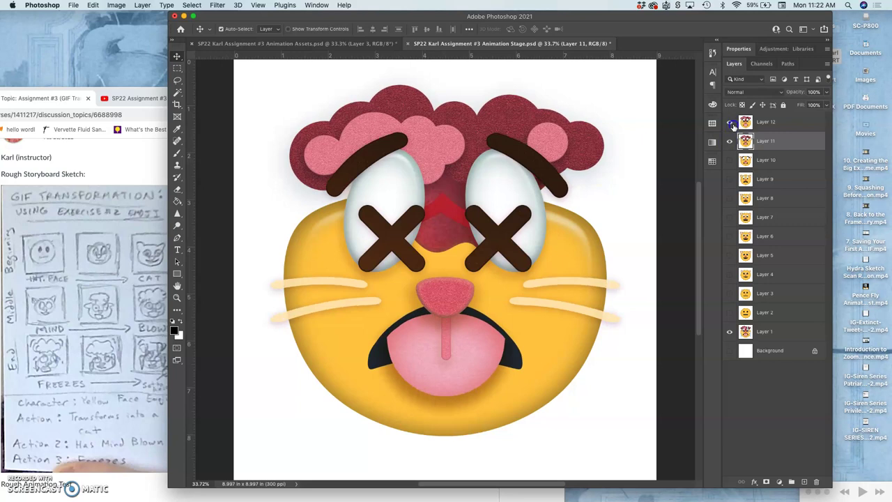
pyautogui.click(731, 124)
pyautogui.click(731, 124)
pyautogui.click(732, 124)
pyautogui.click(731, 124)
pyautogui.click(731, 124)
pyautogui.click(731, 124)
pyautogui.click(731, 124)
pyautogui.click(731, 124)
# - Toggle the icicle frame over the cat face, then save the Animation Stage file
pyautogui.click(729, 127)
pyautogui.click(730, 125)
pyautogui.press('super+s')
# - Delete Layer 3 from the Animation Assets file and recheck the icicle artwork
pyautogui.click(307, 44)
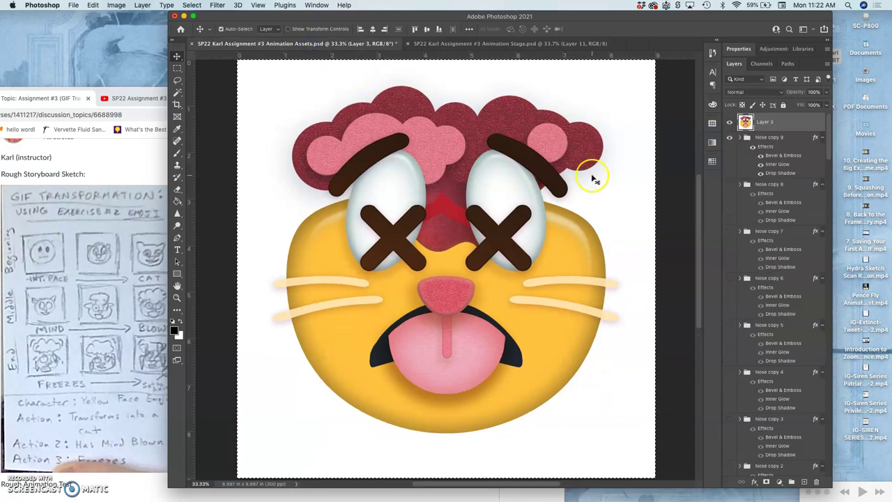
pyautogui.press('Delete')
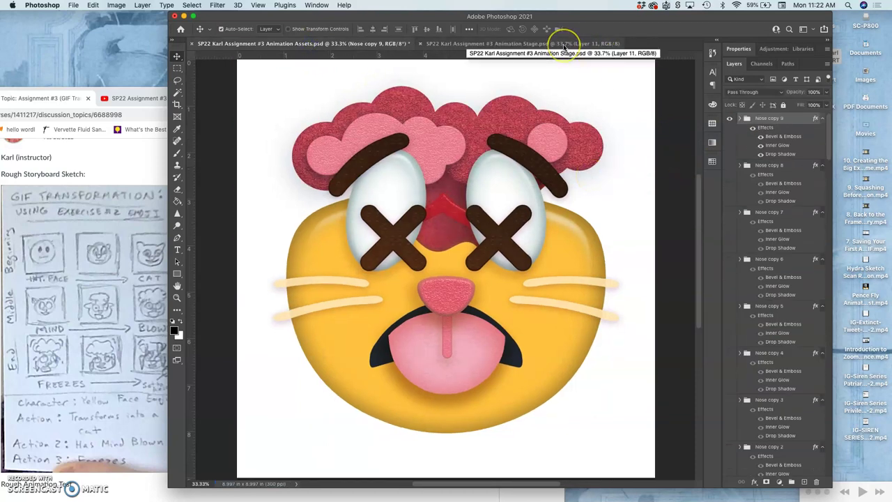
pyautogui.click(563, 44)
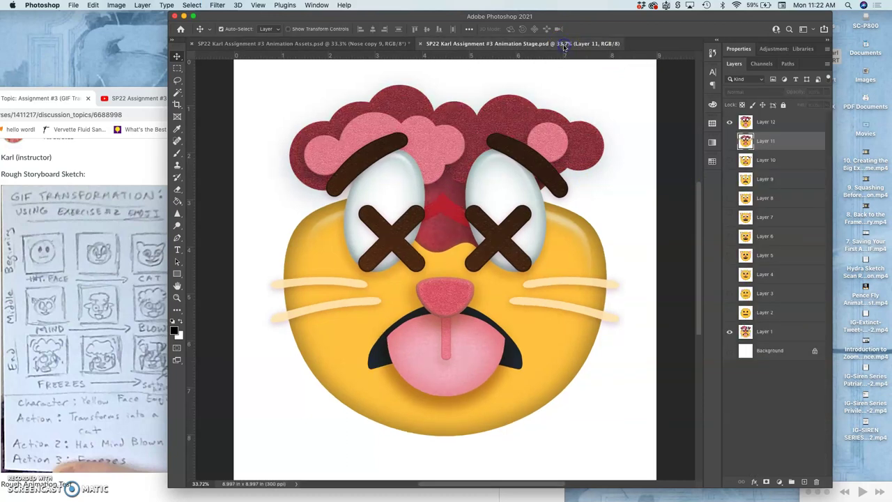
pyautogui.click(403, 43)
pyautogui.click(730, 122)
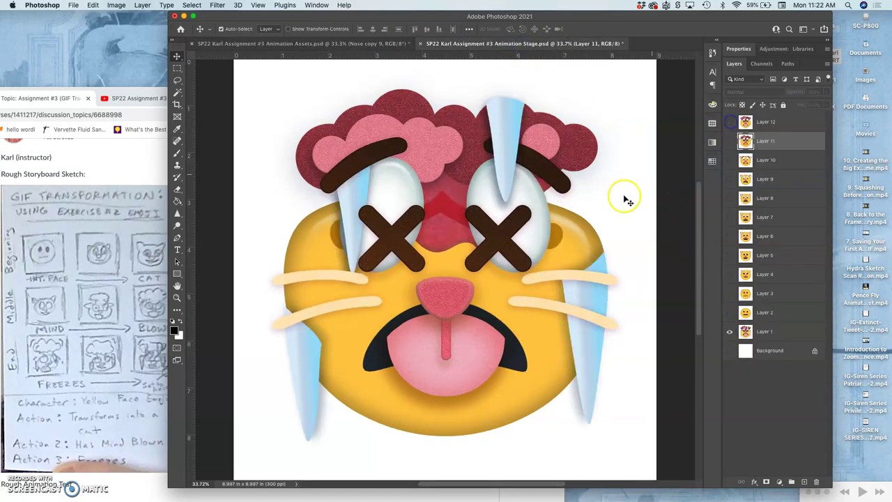
pyautogui.click(371, 45)
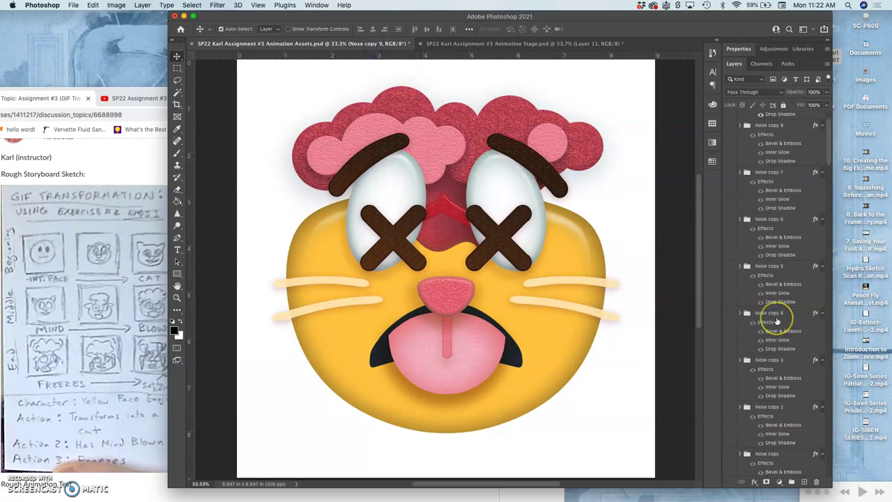
# - Set Auto-Select to Layer, pick the eyebrow, and show Eyebrows while hiding Eyebrows copy
pyautogui.scroll(-10, 777, 319)
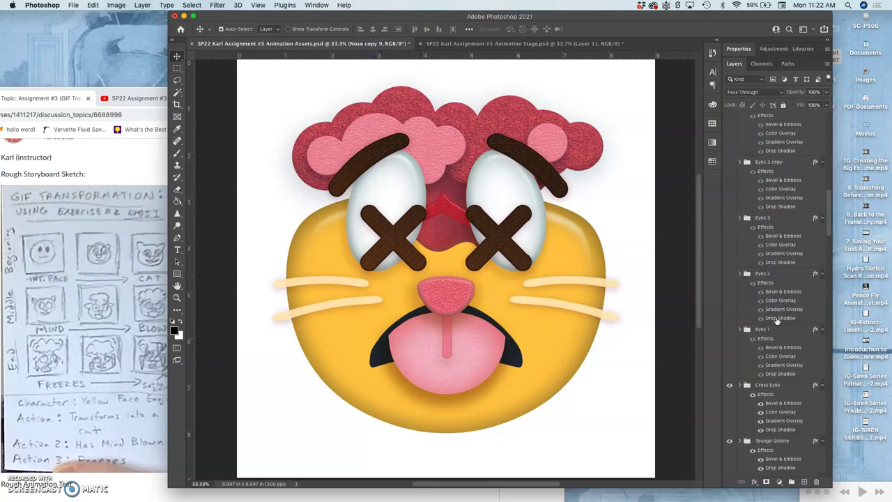
pyautogui.scroll(-3, 777, 319)
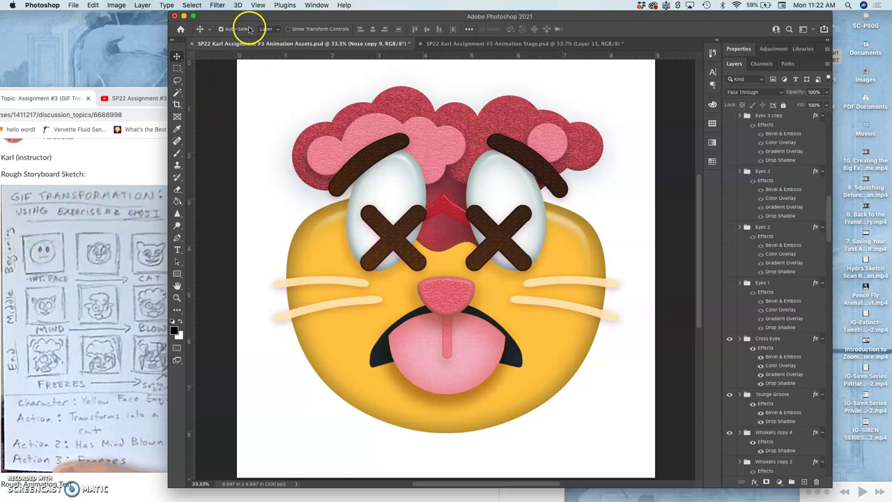
pyautogui.click(279, 29)
pyautogui.click(279, 28)
pyautogui.click(370, 145)
pyautogui.click(629, 302)
pyautogui.scroll(-3, 758, 428)
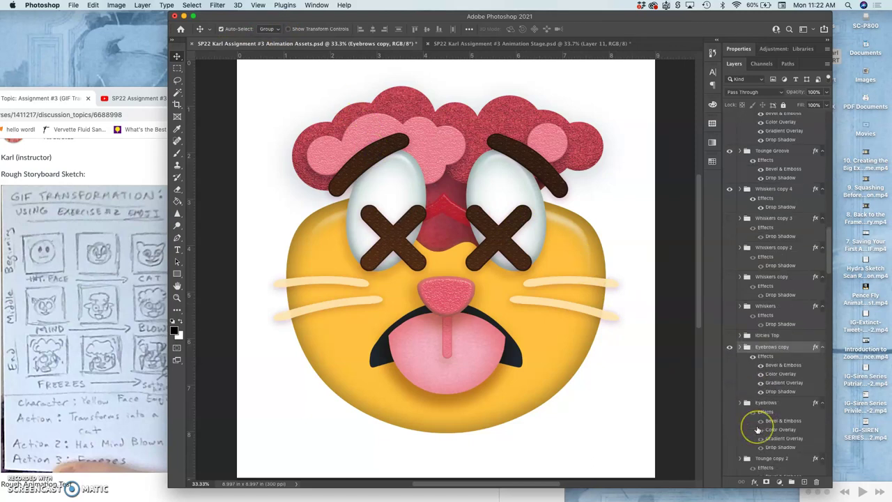
pyautogui.scroll(-2, 758, 428)
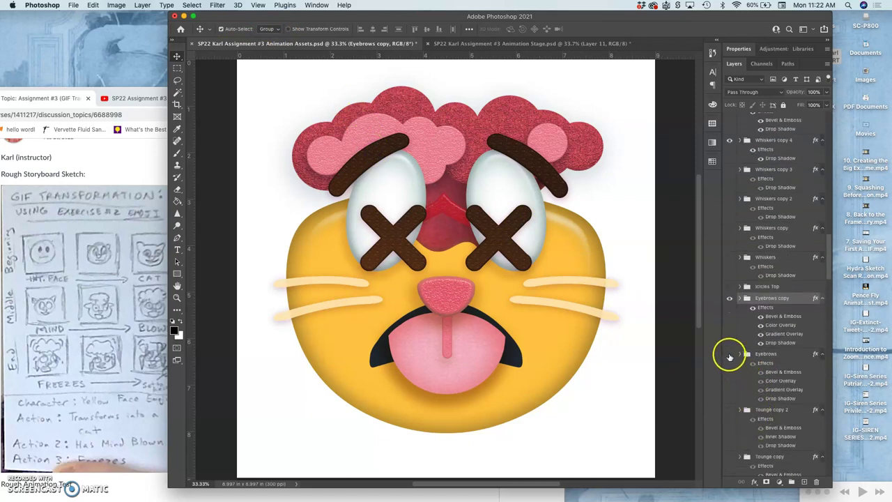
pyautogui.click(729, 355)
pyautogui.click(730, 298)
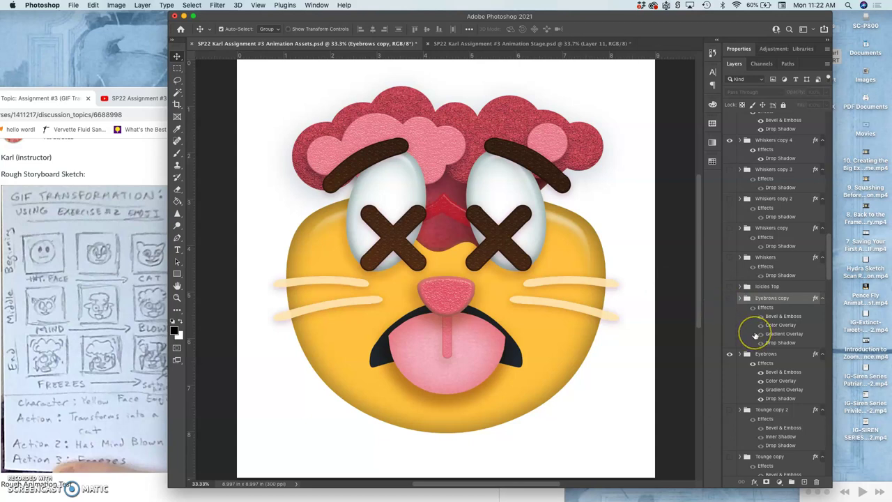
# - Duplicate Brain Clouds Top copy, label the new copy 2 green, and hide the old copy
pyautogui.click(543, 134)
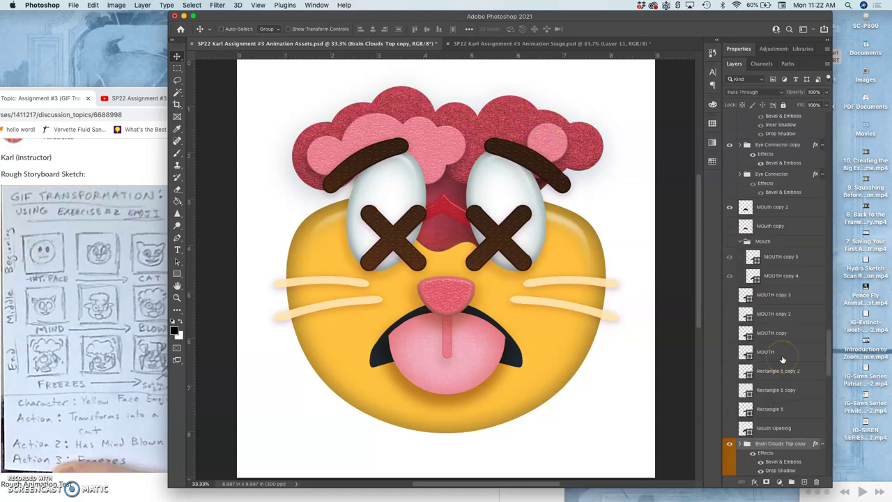
pyautogui.press('super+j')
pyautogui.scroll(-3, 763, 364)
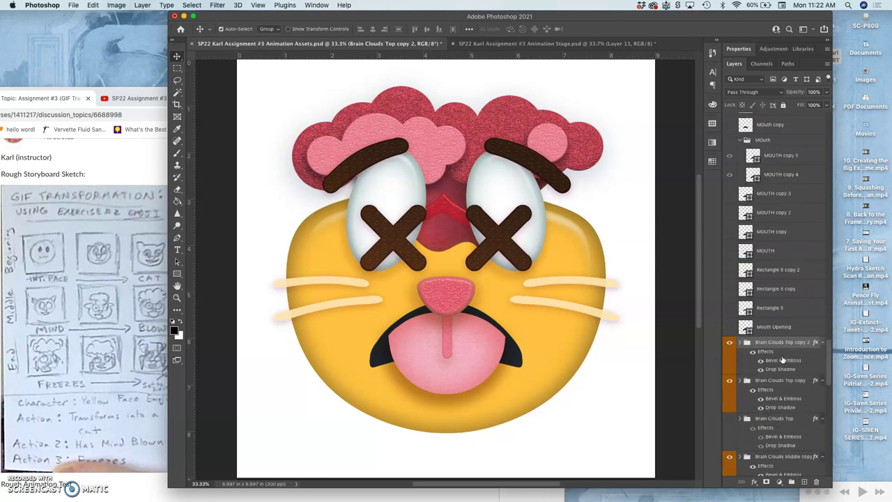
pyautogui.rightClick(731, 367)
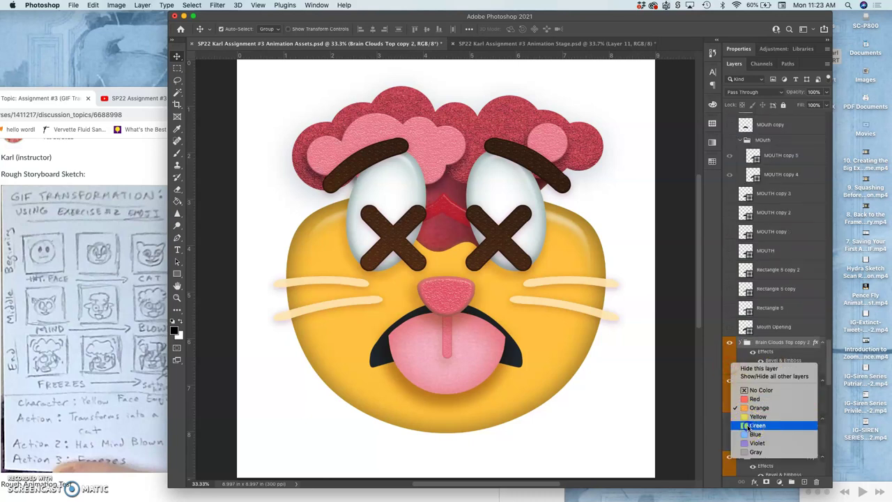
pyautogui.click(747, 425)
pyautogui.click(730, 380)
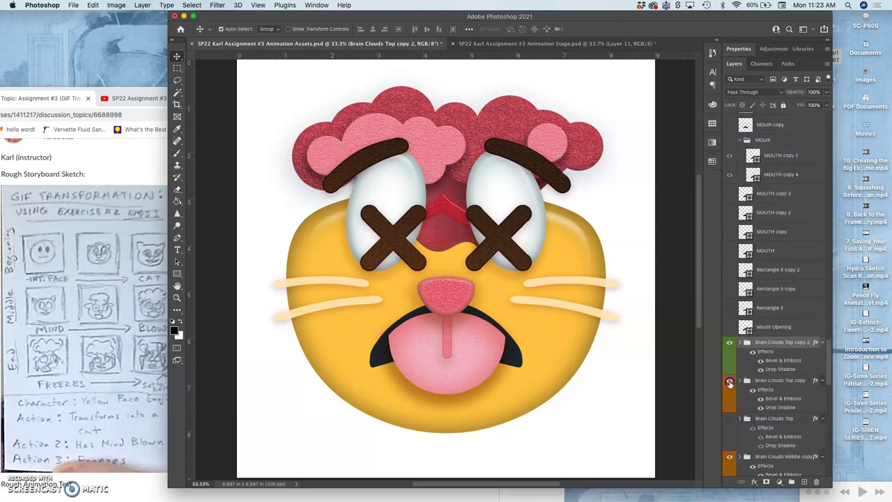
# - Label Brain Clouds Middle copy 2 green and hide the older Middle copy
pyautogui.click(762, 458)
pyautogui.click(746, 449)
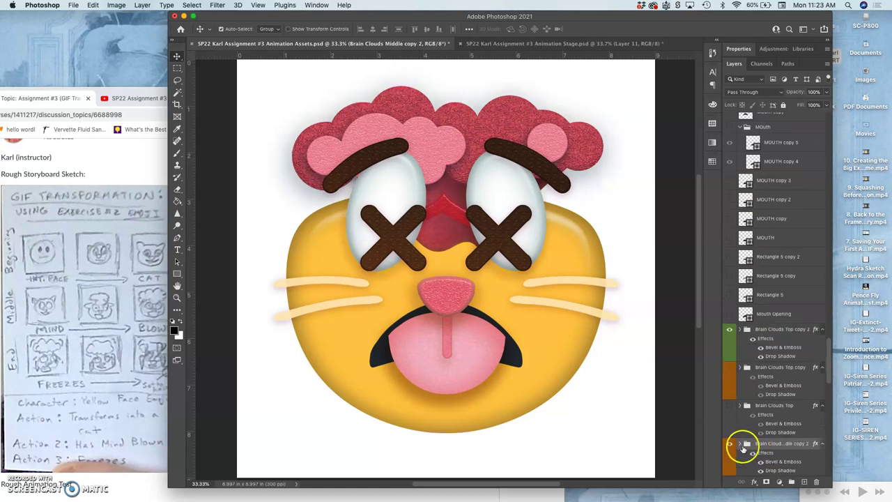
pyautogui.rightClick(733, 436)
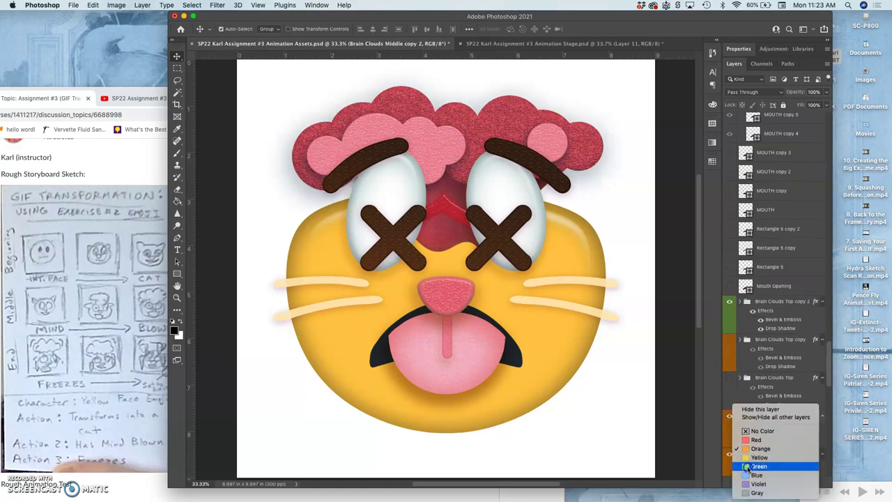
pyautogui.click(757, 465)
pyautogui.scroll(-3, 738, 415)
pyautogui.click(730, 393)
# - Label Brain Explosion Spout copy 2 green
pyautogui.scroll(-3, 730, 398)
pyautogui.click(765, 359)
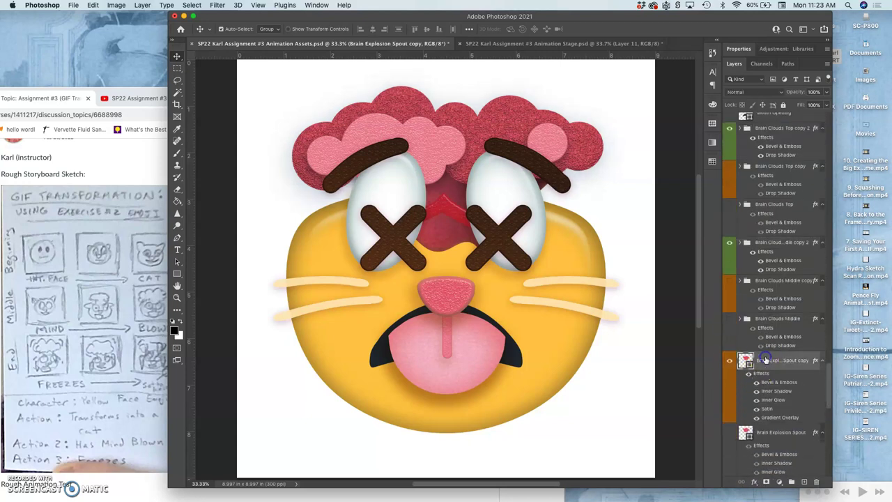
pyautogui.rightClick(733, 372)
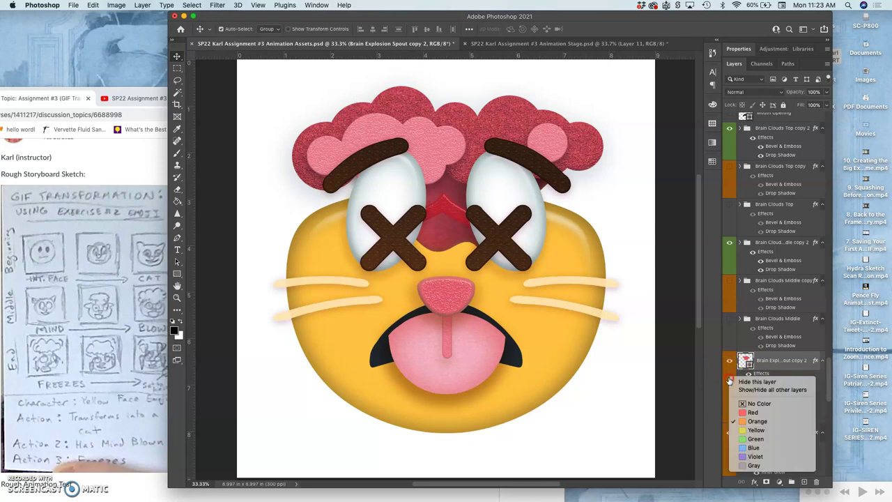
pyautogui.click(743, 439)
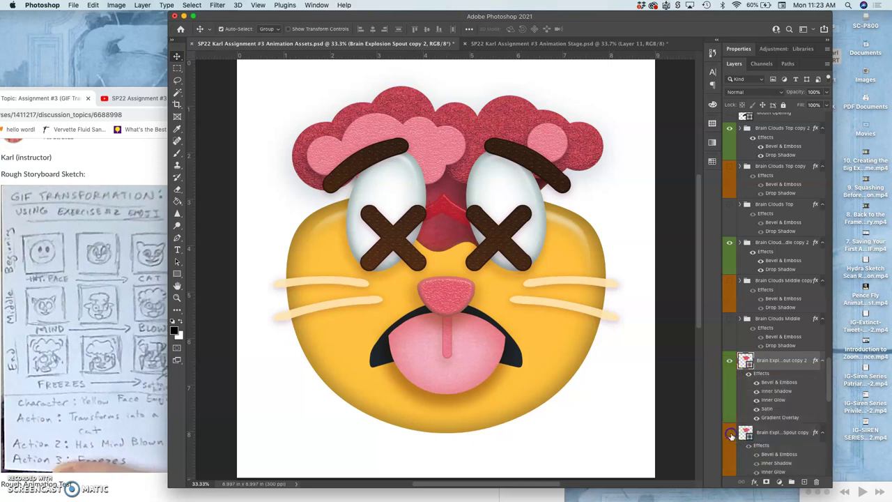
# - Stretch Brain Clouds Top copy 2 slightly wider with Free Transform
pyautogui.click(763, 129)
pyautogui.hotkey('ctrl', 't')
pyautogui.moveTo(368, 159); pyautogui.dragTo(388, 148)
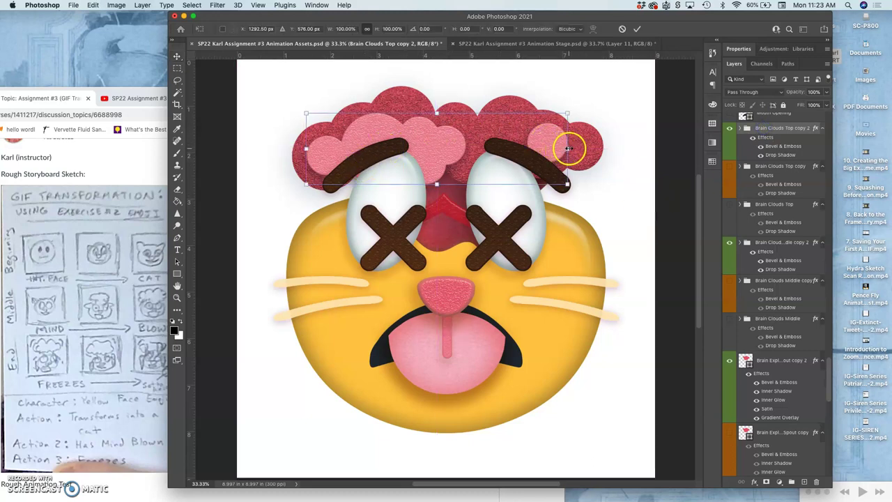
pyautogui.moveTo(569, 148); pyautogui.dragTo(578, 149)
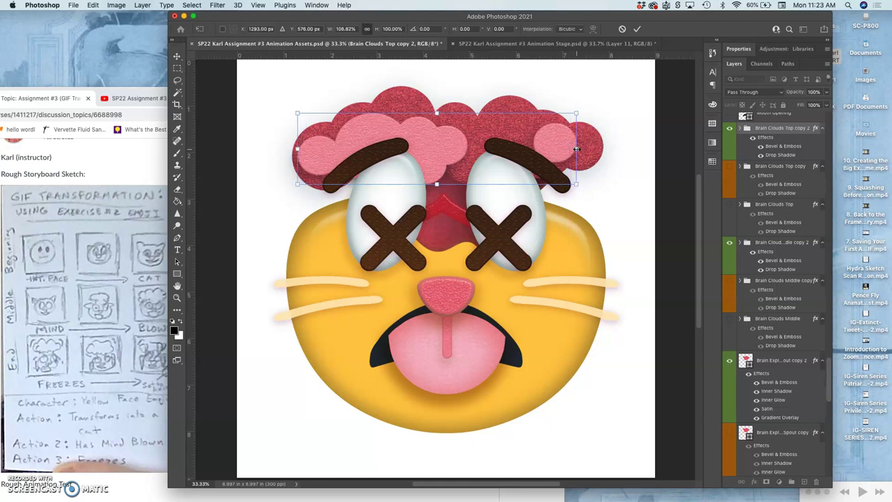
pyautogui.press('Return')
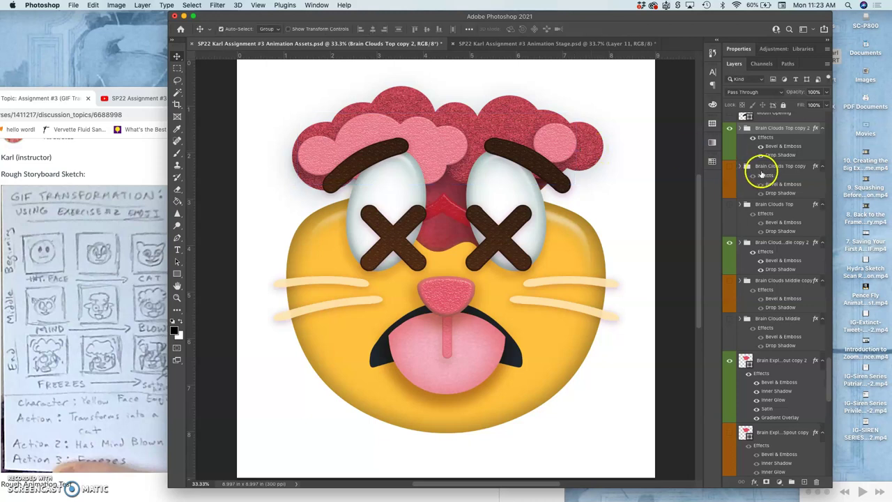
# - Scale Brain Clouds Middle copy 2 up to about 104% wide and 106% tall
pyautogui.click(766, 244)
pyautogui.press('super+t')
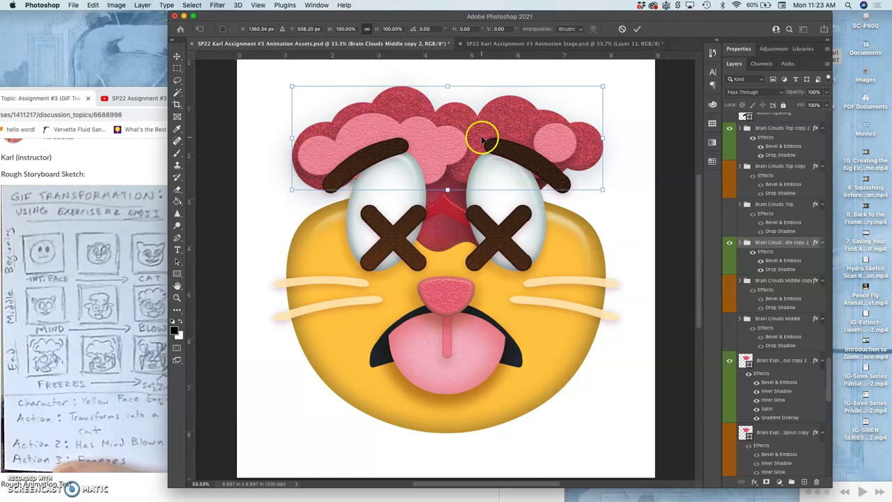
pyautogui.rightClick(481, 136)
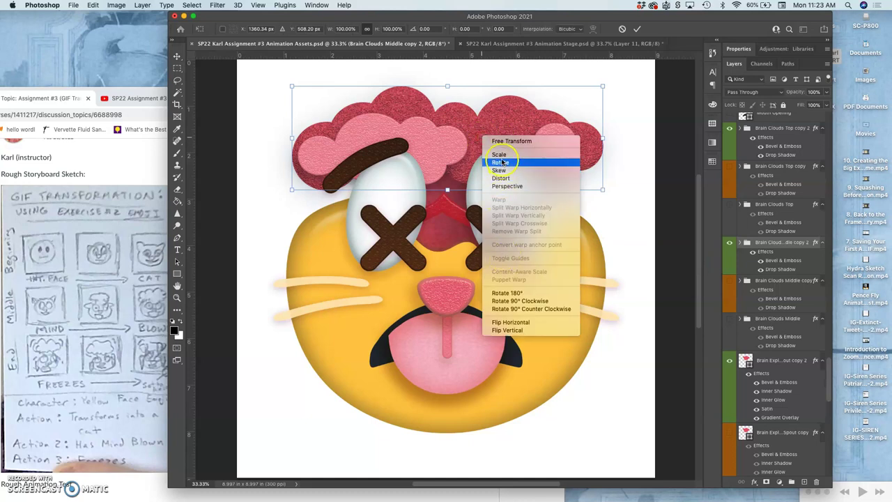
pyautogui.click(500, 155)
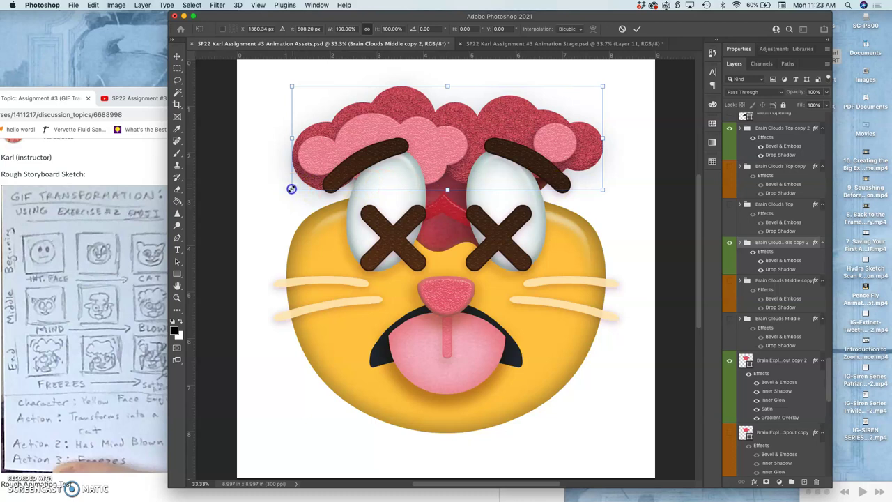
pyautogui.moveTo(293, 188); pyautogui.dragTo(286, 193)
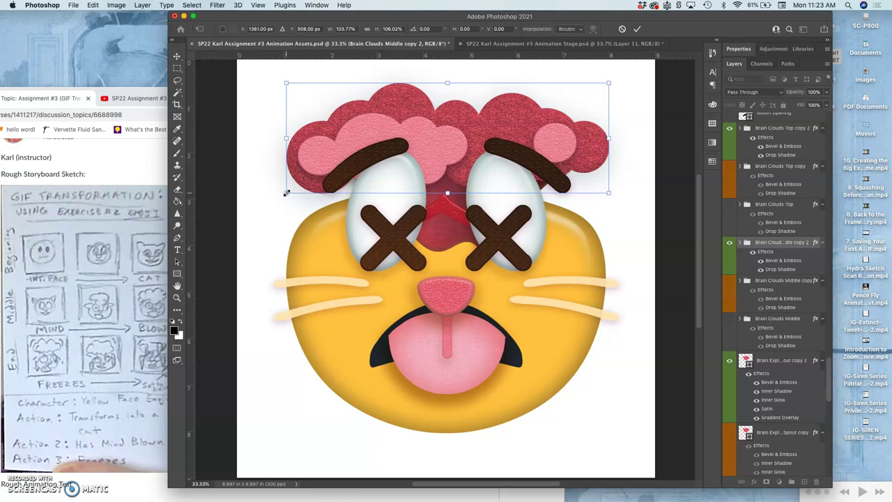
pyautogui.press('Return')
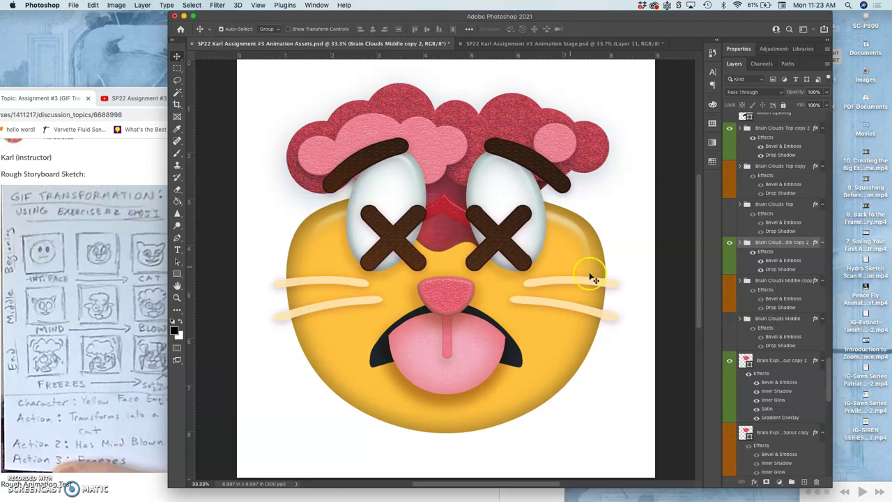
pyautogui.click(768, 365)
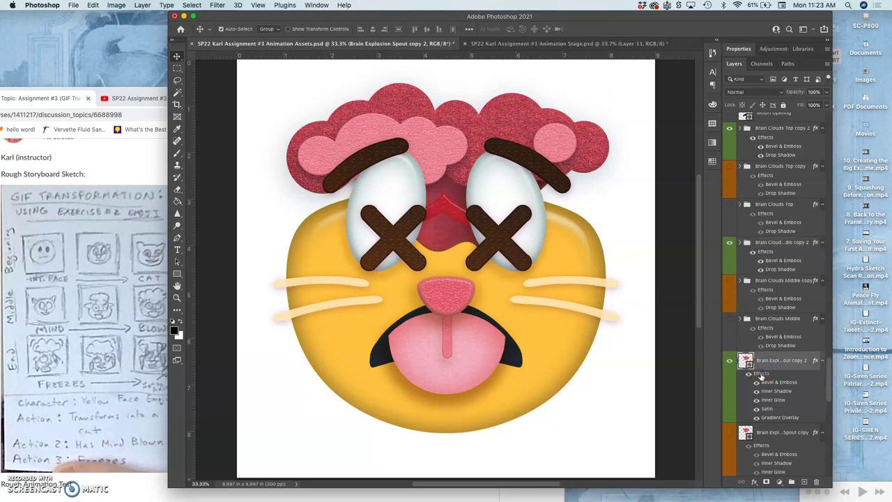
# - Turn off Inner Glow and Satin on the spout copy and lower its Gradient Overlay opacity
pyautogui.doubleClick(762, 374)
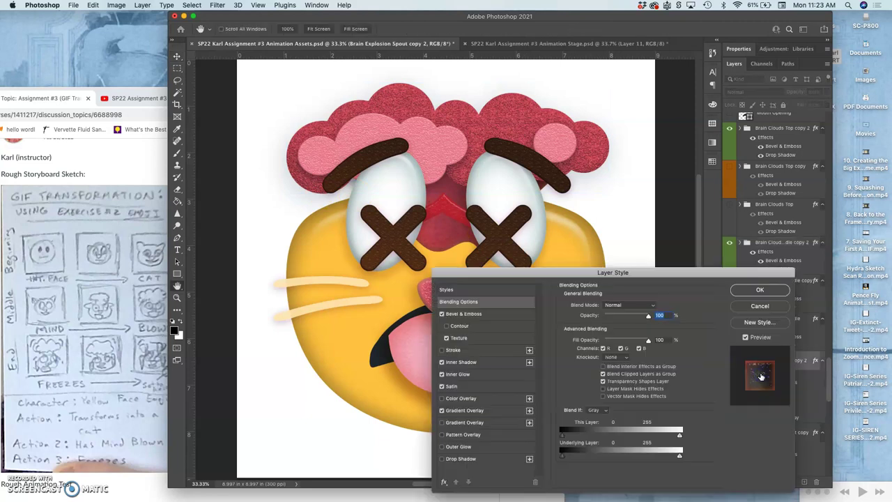
pyautogui.click(442, 374)
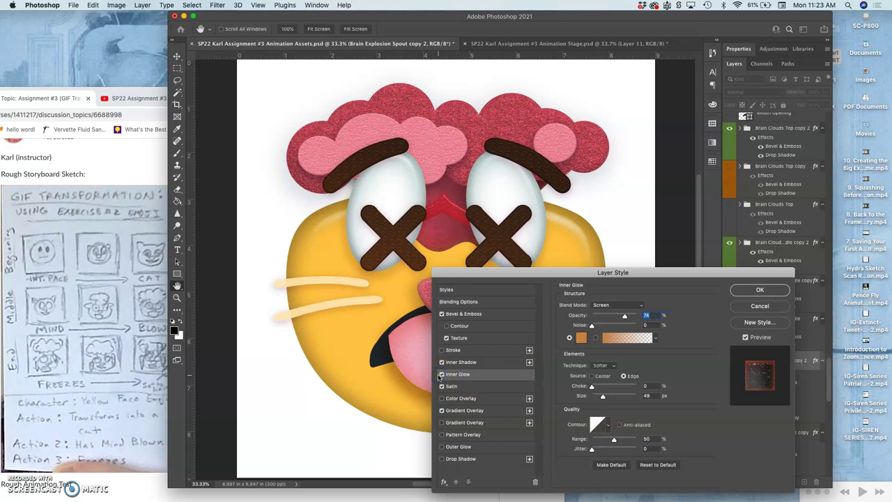
pyautogui.click(442, 375)
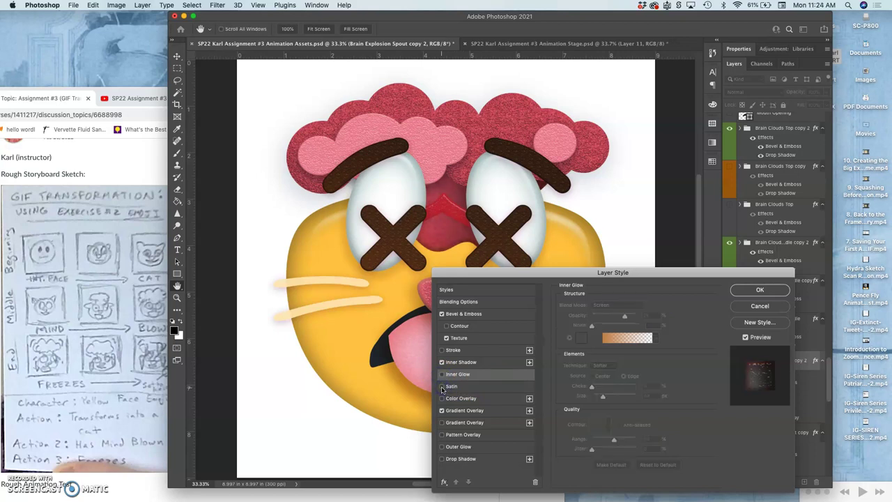
pyautogui.click(441, 410)
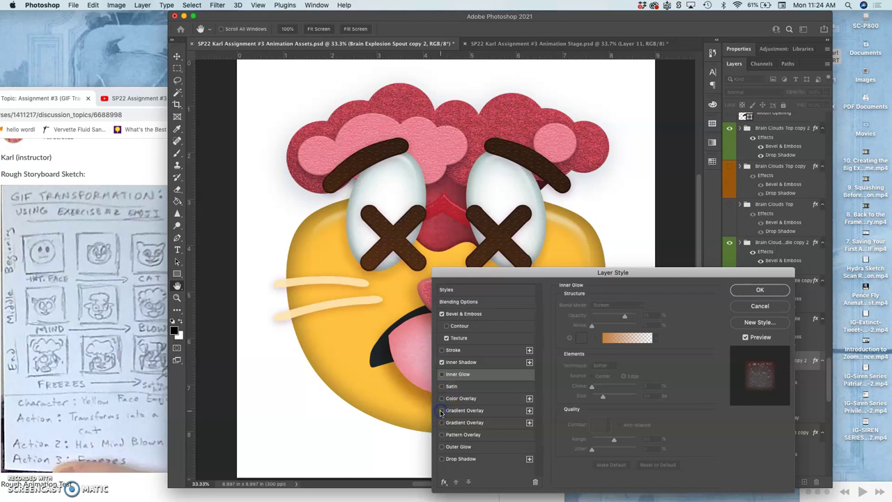
pyautogui.click(441, 411)
pyautogui.click(465, 411)
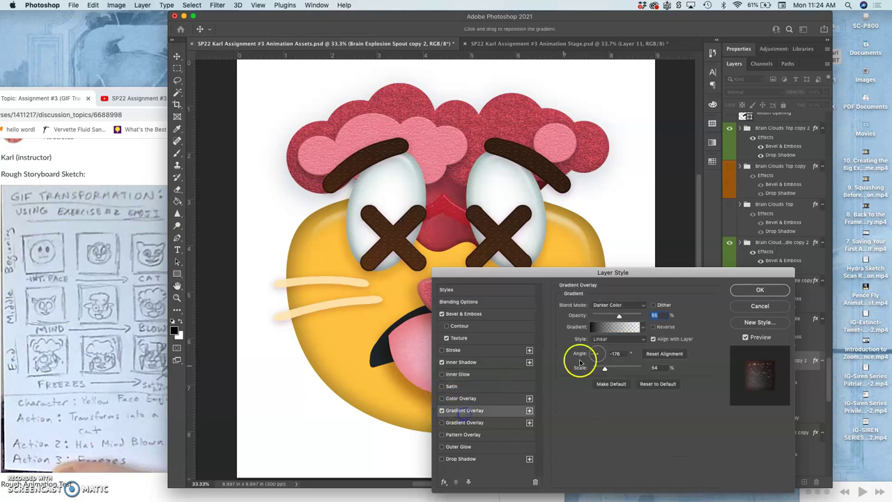
pyautogui.click(619, 317)
pyautogui.click(752, 290)
# - Warp Brain Explosion Spout copy 2, bending the shape near the right brow
pyautogui.press('super+t')
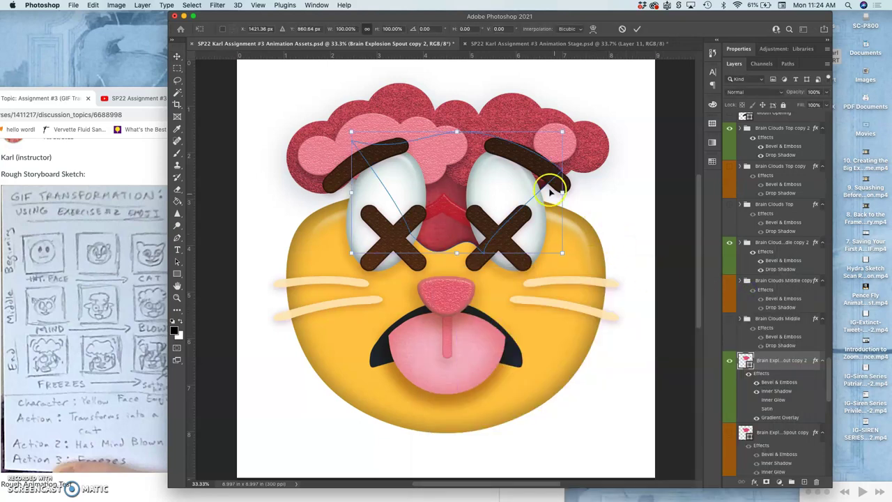
pyautogui.rightClick(540, 178)
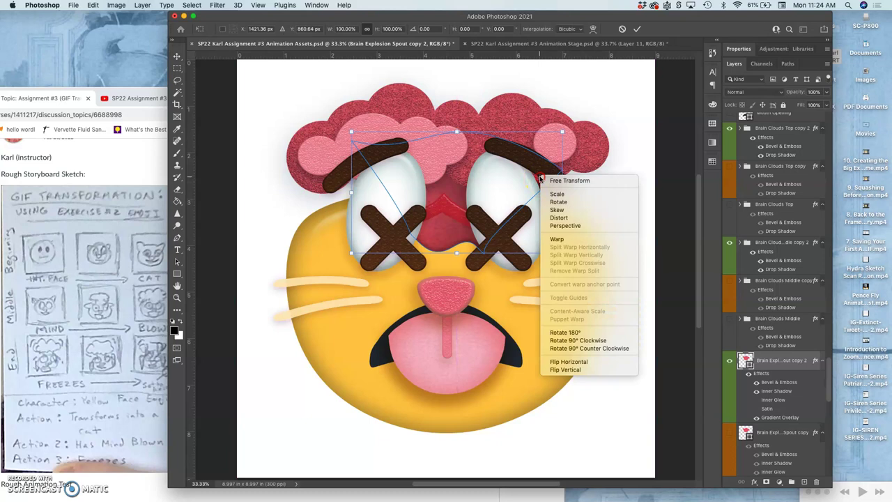
pyautogui.click(557, 239)
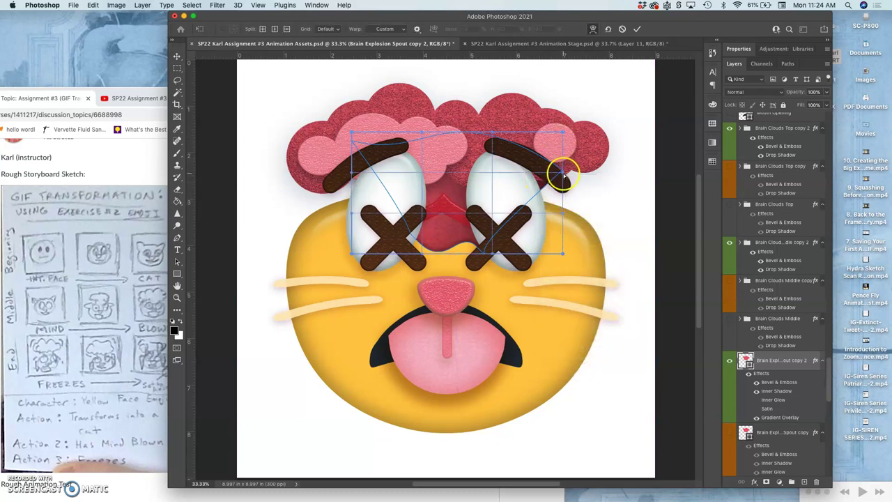
pyautogui.moveTo(557, 168); pyautogui.dragTo(527, 162)
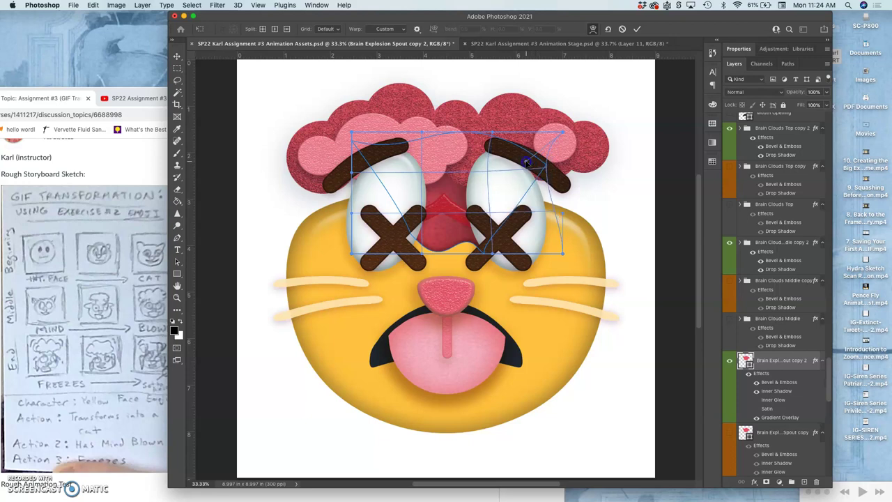
pyautogui.press('Return')
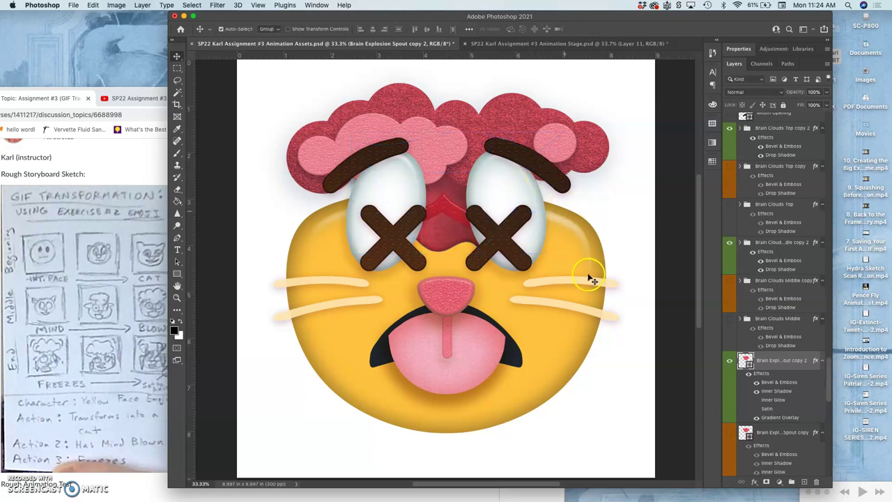
# - Duplicate the whiskers layer and widen the copy slightly on both sides
pyautogui.click(546, 44)
pyautogui.click(432, 45)
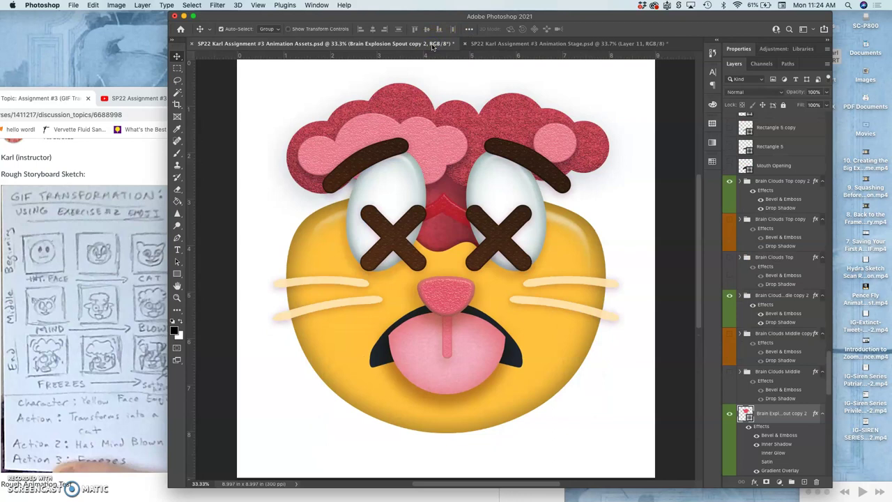
pyautogui.click(488, 256)
pyautogui.click(458, 209)
pyautogui.click(597, 286)
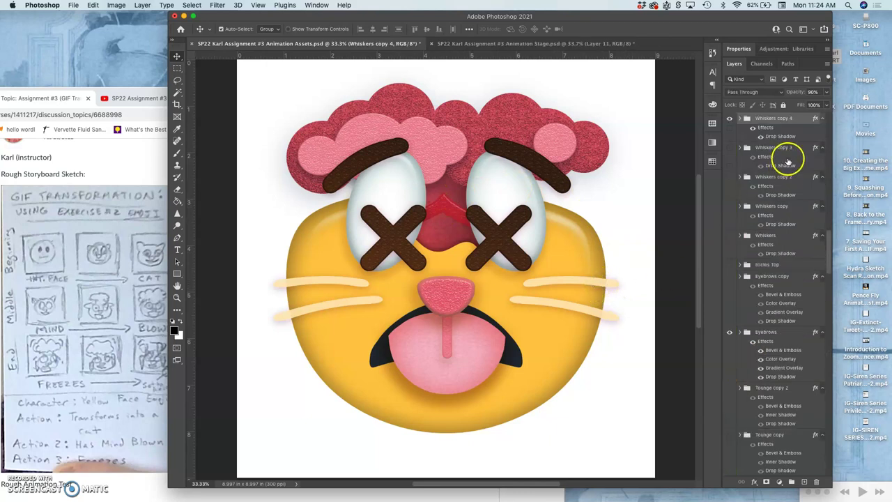
pyautogui.press('super+j')
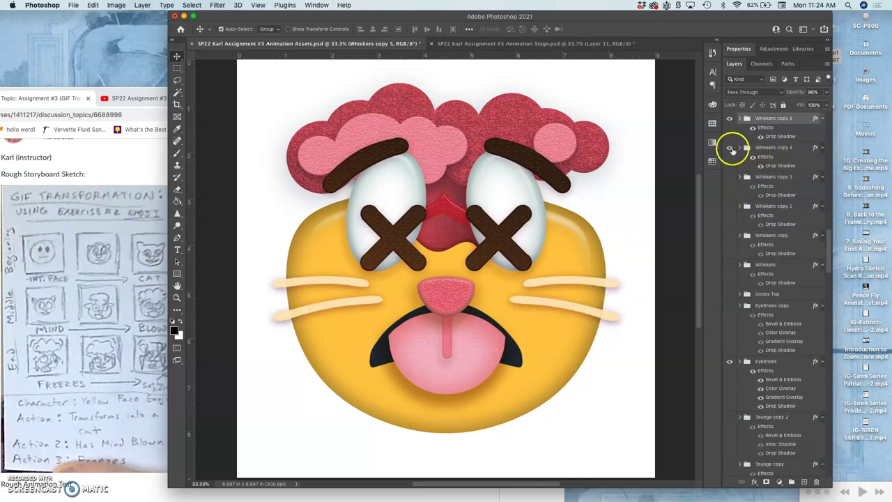
pyautogui.press('super+t')
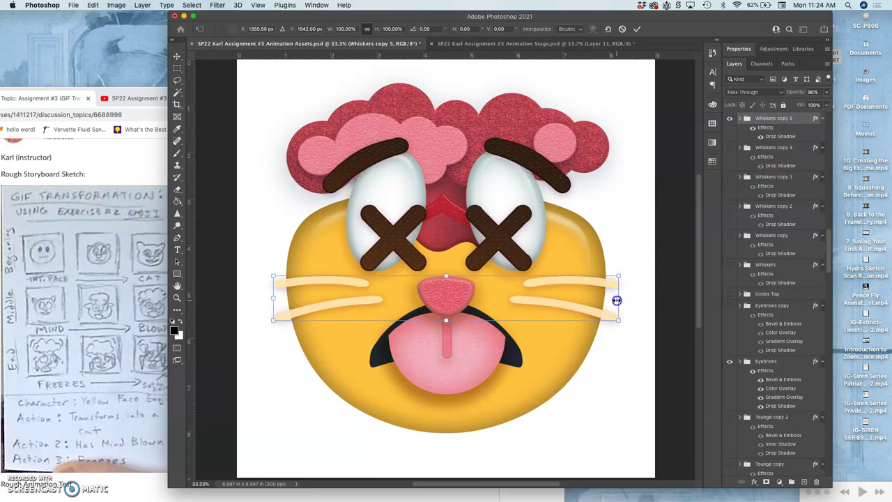
pyautogui.moveTo(617, 300); pyautogui.dragTo(623, 301)
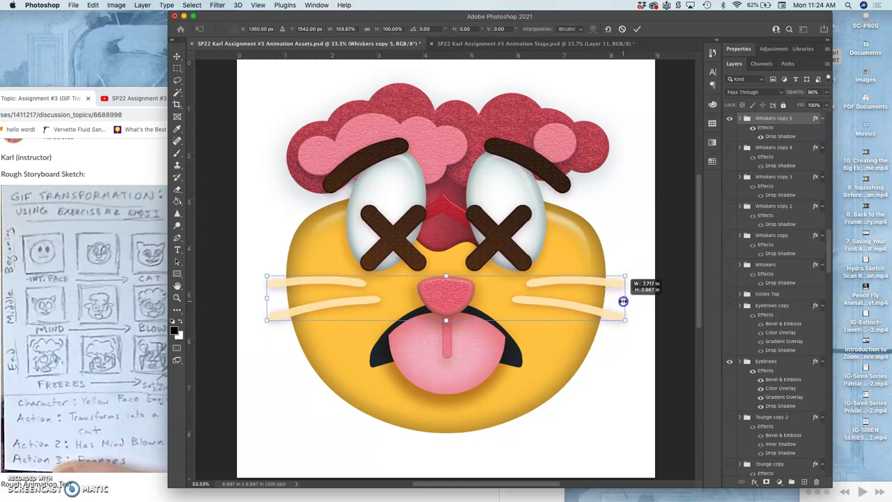
pyautogui.press('Return')
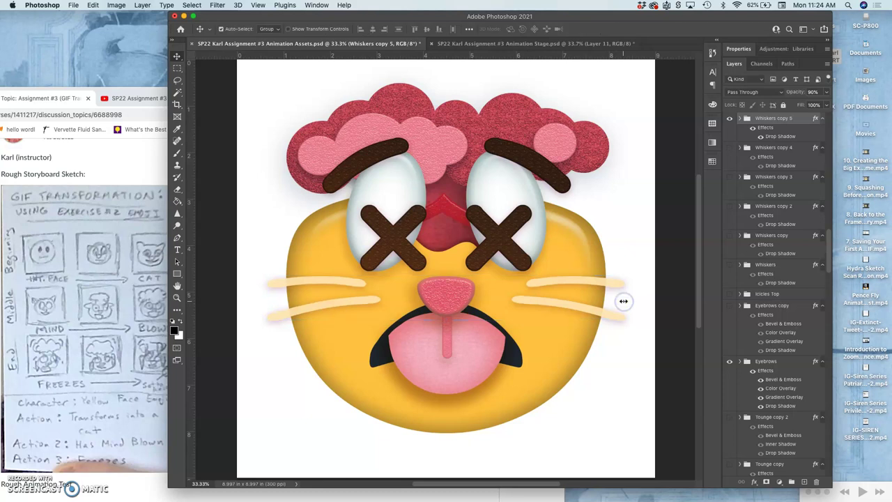
# - Move the whiskers copy into position and stretch it to about 116% height
pyautogui.click(562, 45)
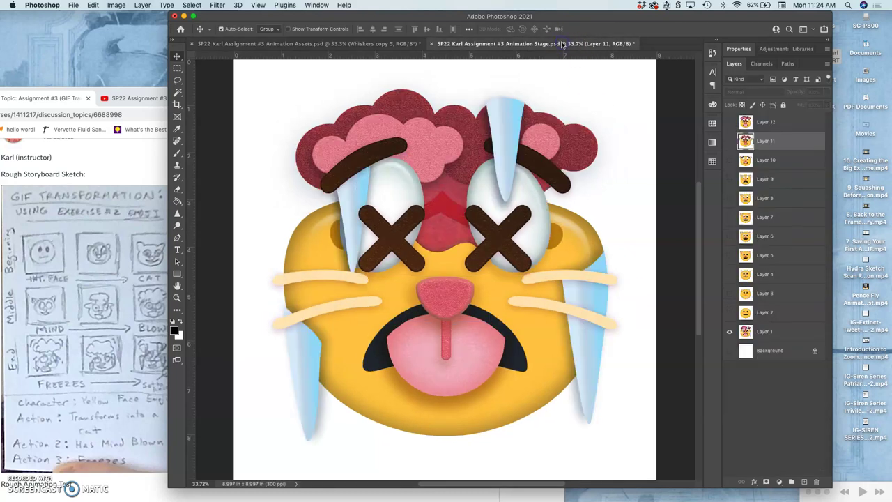
pyautogui.click(382, 44)
pyautogui.moveTo(447, 112); pyautogui.dragTo(495, 178)
pyautogui.hotkey('ctrl', 't')
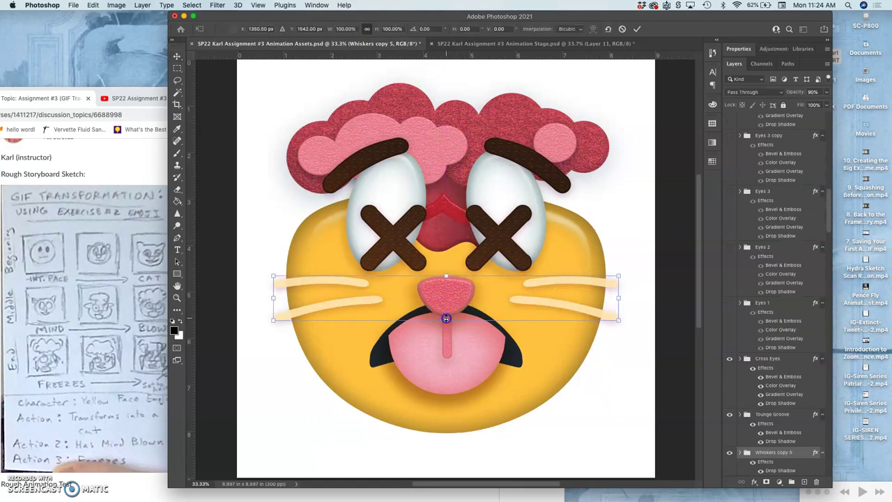
pyautogui.moveTo(446, 320); pyautogui.dragTo(446, 321)
pyautogui.press('Return')
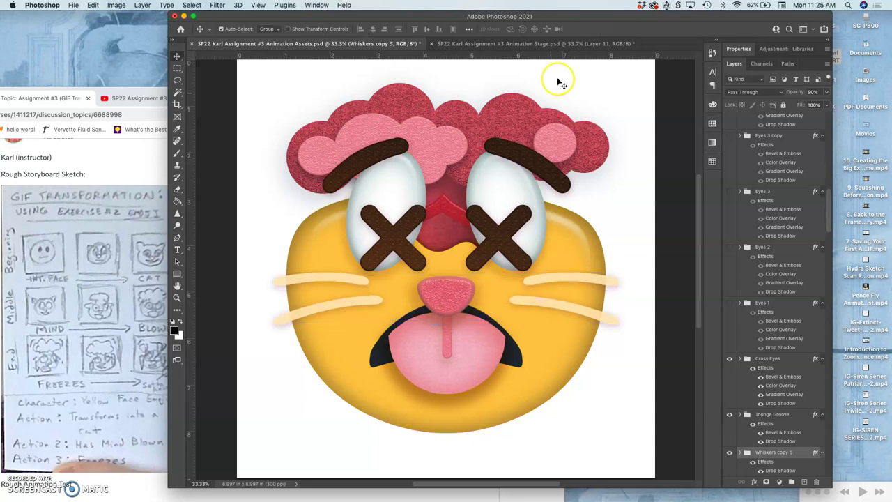
# - Compare the whiskers against the Animation Stage file, ending on the Stage document
pyautogui.click(551, 44)
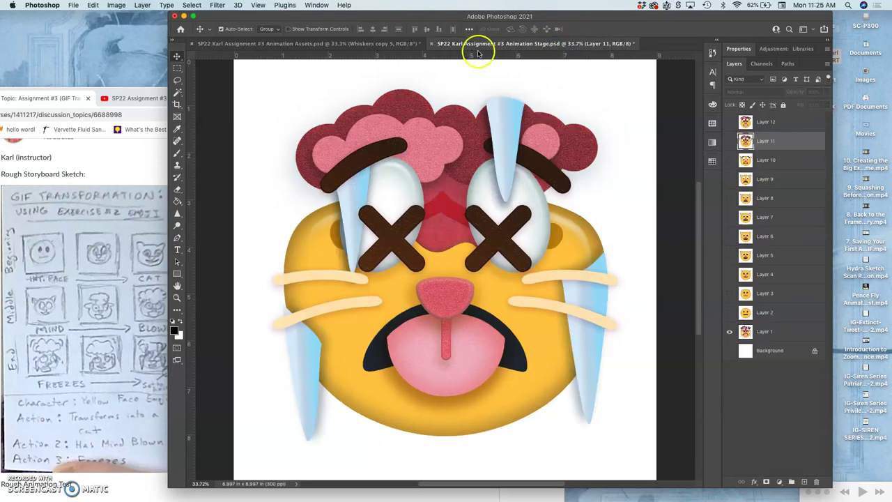
pyautogui.click(404, 43)
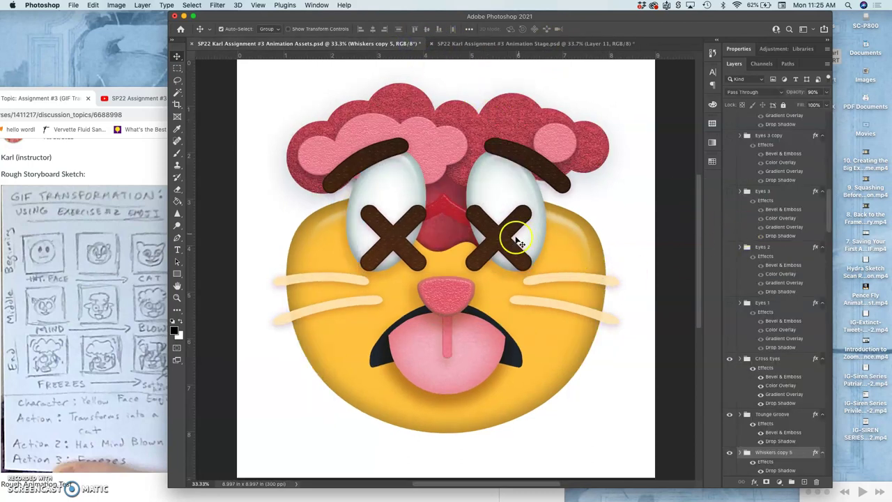
pyautogui.click(516, 44)
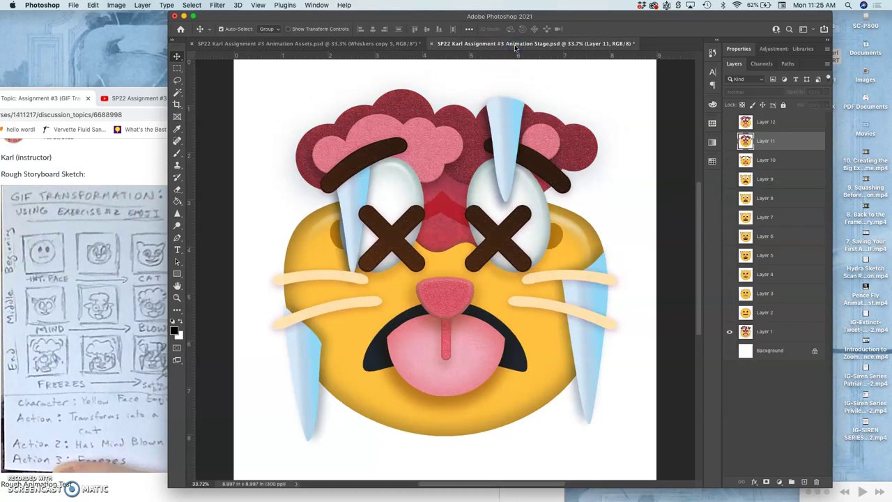
pyautogui.click(404, 44)
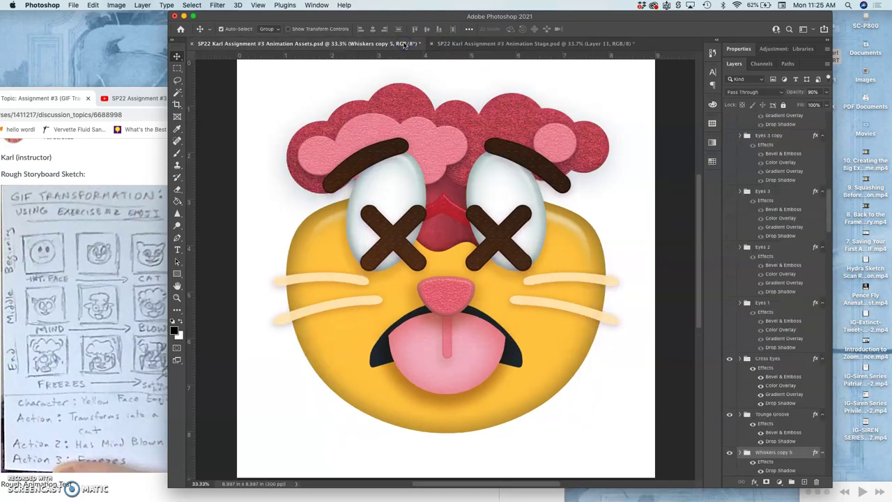
pyautogui.click(473, 45)
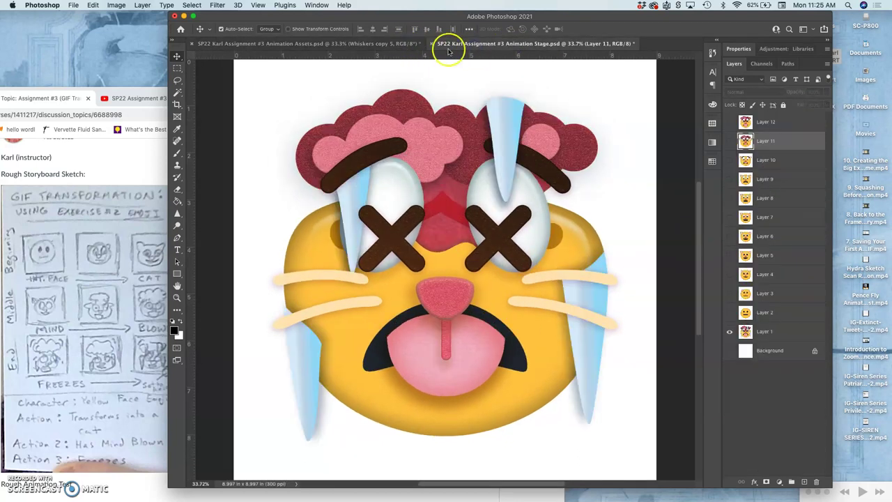
# - In the Assets file, hide MOuth copy 2 and show the Mouth Opening layer
pyautogui.click(381, 45)
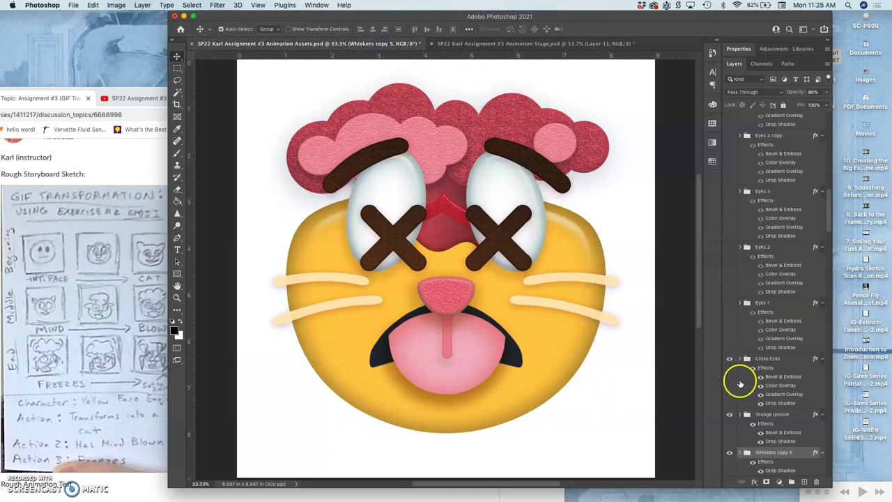
pyautogui.scroll(-5, 766, 414)
pyautogui.scroll(-8, 769, 421)
pyautogui.scroll(-4, 769, 421)
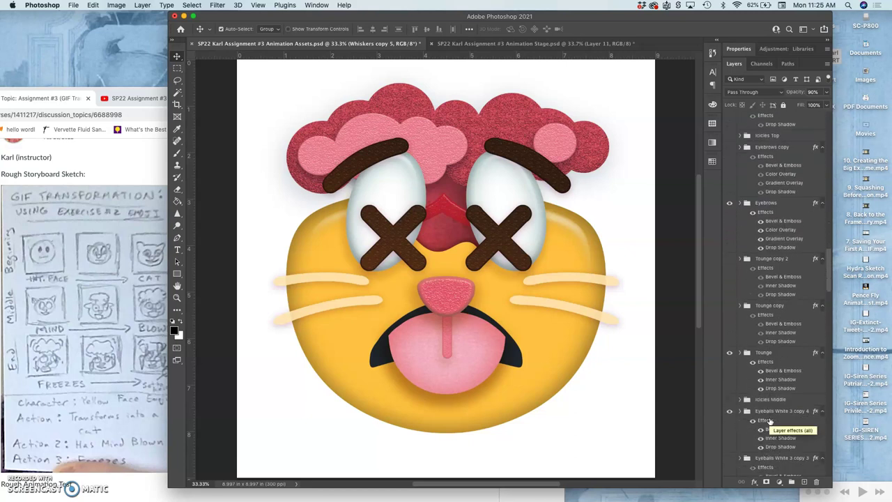
pyautogui.scroll(-10, 770, 421)
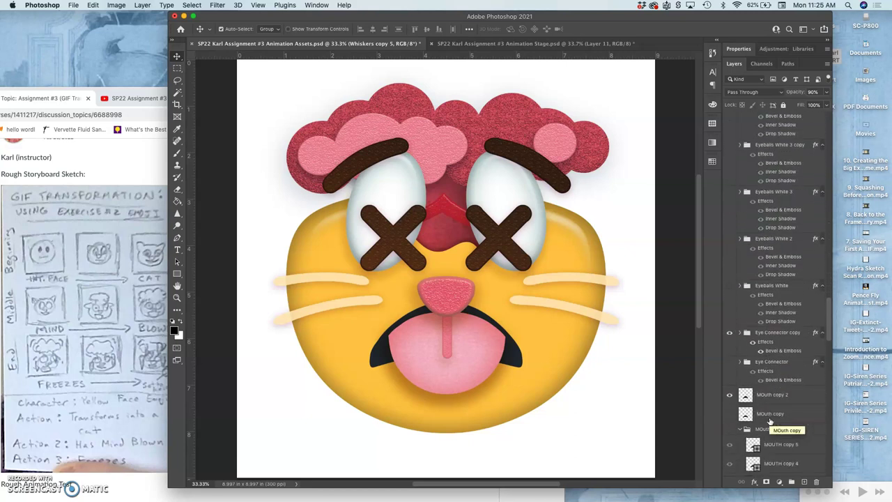
pyautogui.scroll(-4, 770, 421)
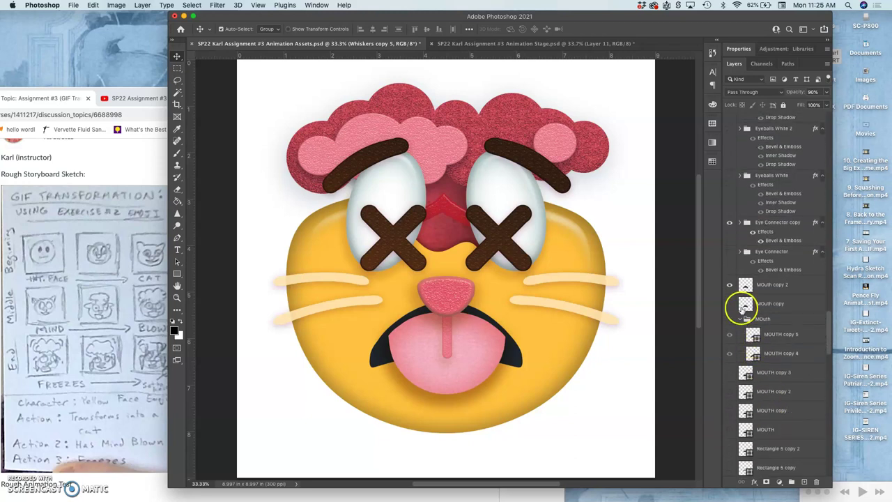
pyautogui.click(729, 291)
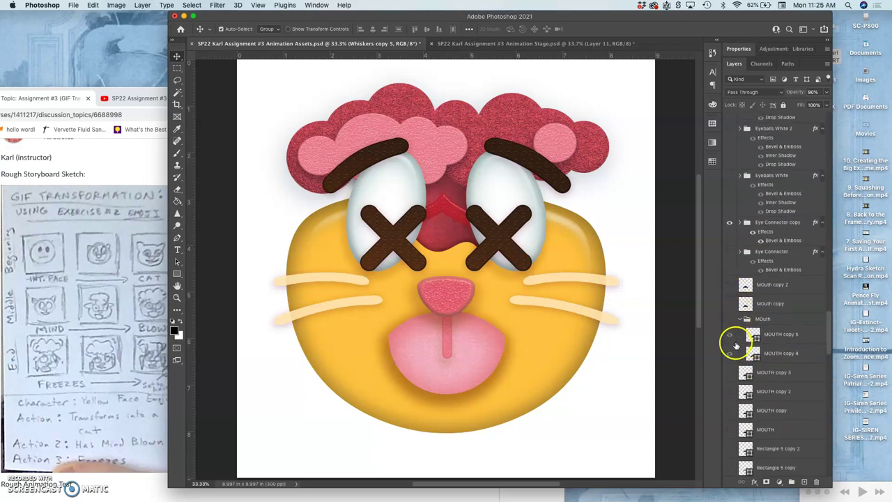
pyautogui.click(739, 321)
pyautogui.scroll(-3, 743, 390)
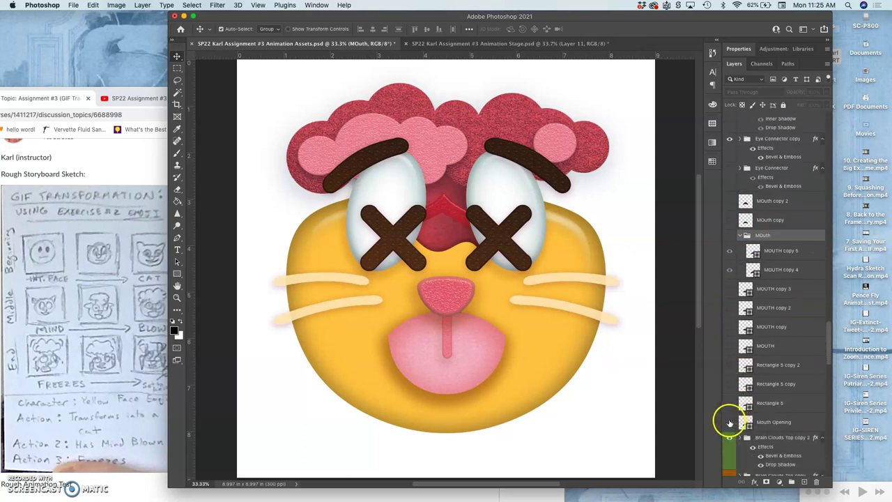
pyautogui.click(729, 422)
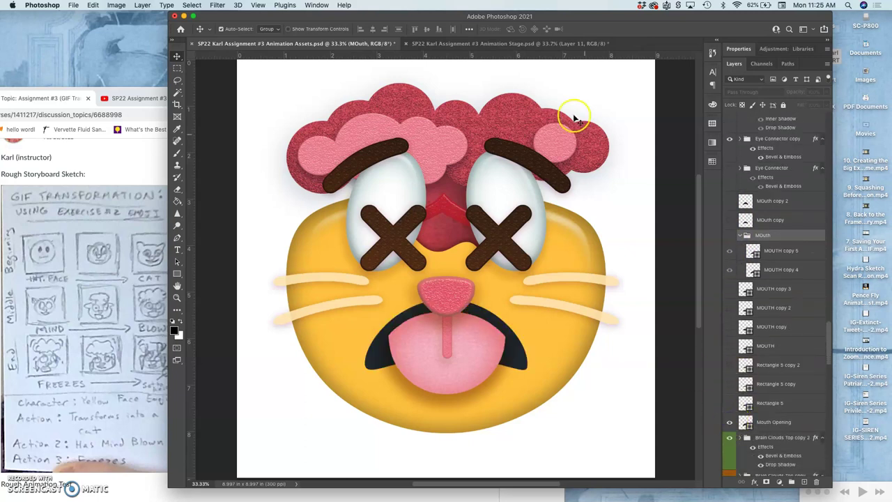
# - Compare the assets emoji with the frozen frame in the Animation Stage file
pyautogui.click(516, 45)
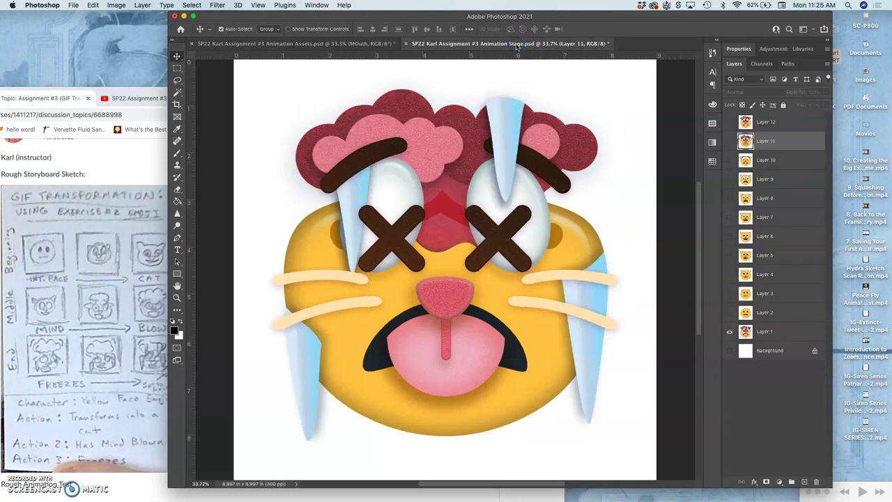
pyautogui.click(379, 44)
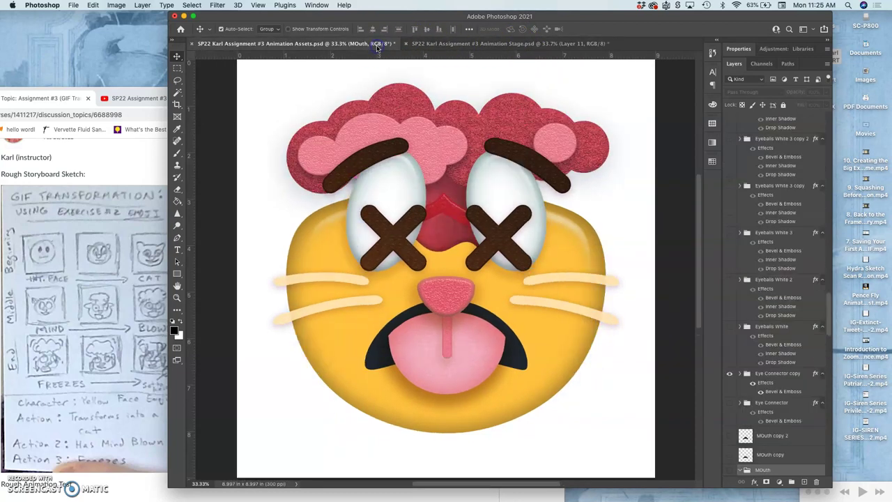
pyautogui.click(443, 44)
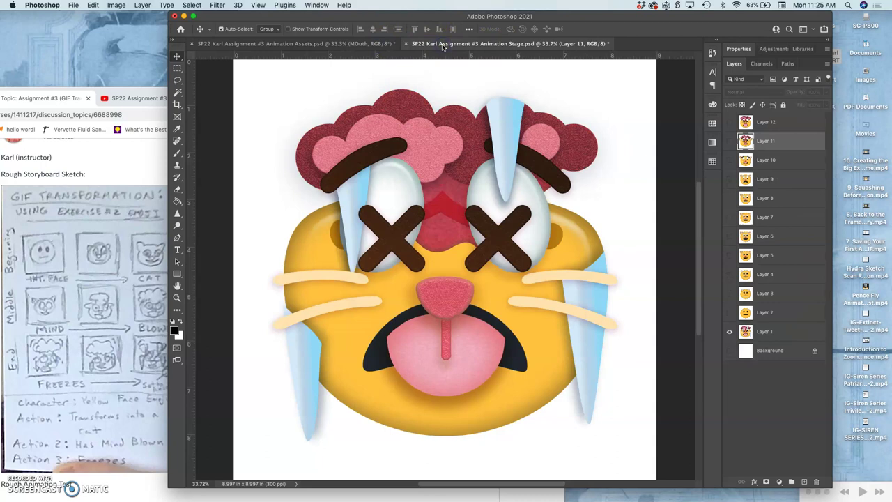
pyautogui.click(359, 46)
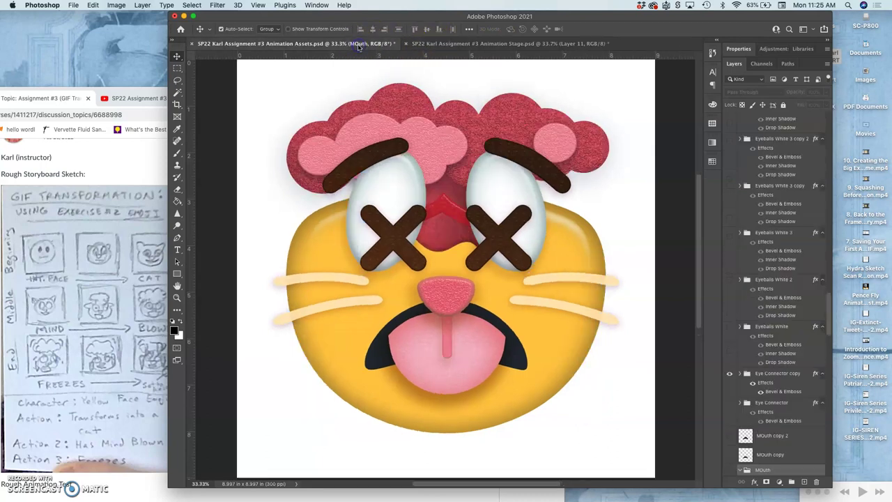
pyautogui.hscroll(2, 346, 94)
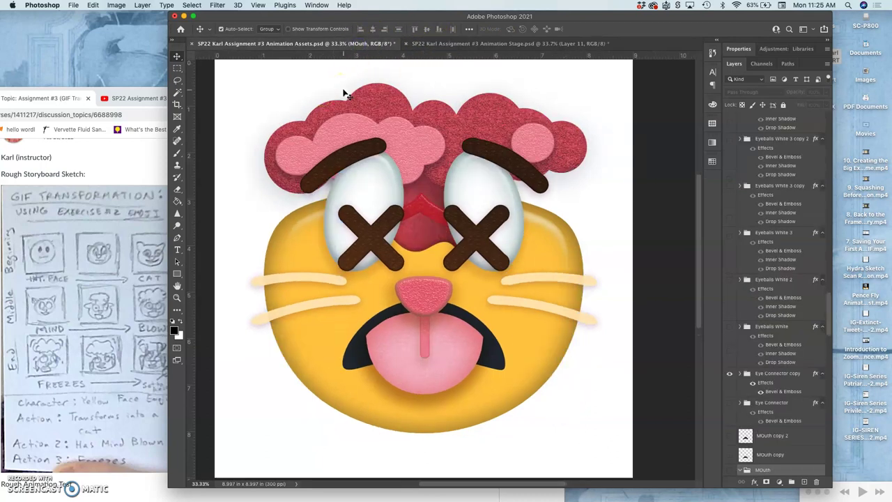
pyautogui.hscroll(-2, 346, 94)
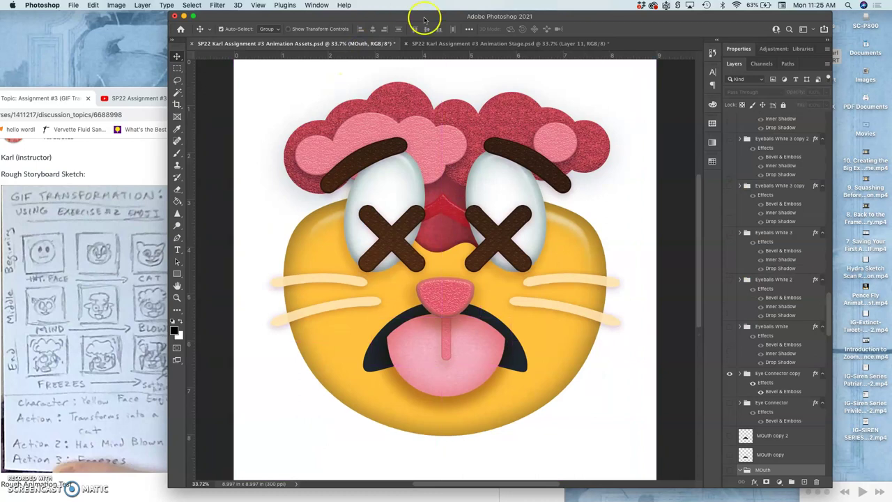
pyautogui.click(442, 44)
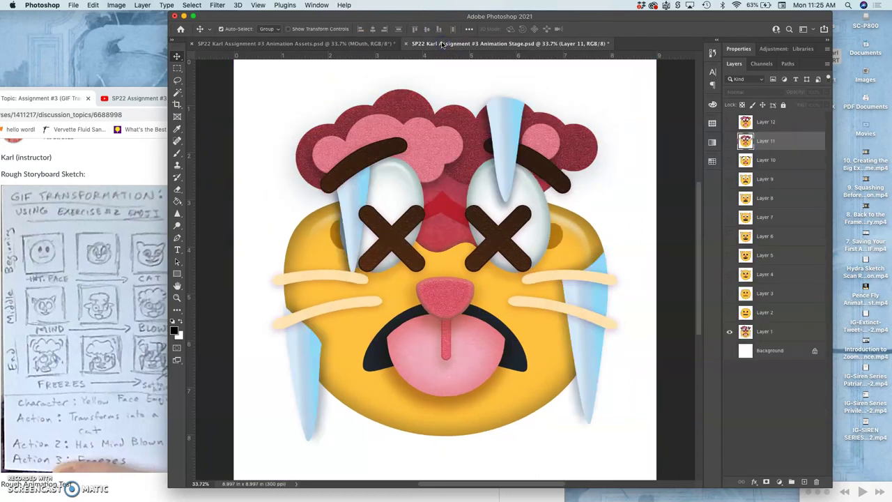
pyautogui.click(300, 45)
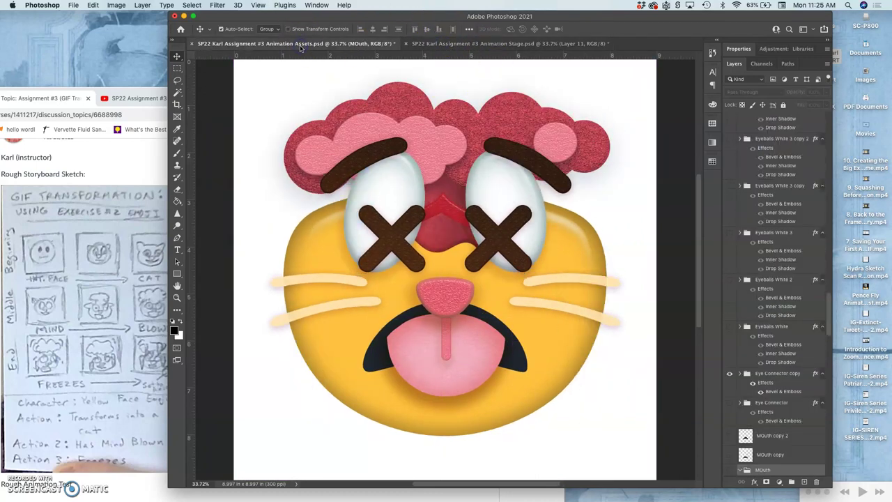
pyautogui.click(442, 44)
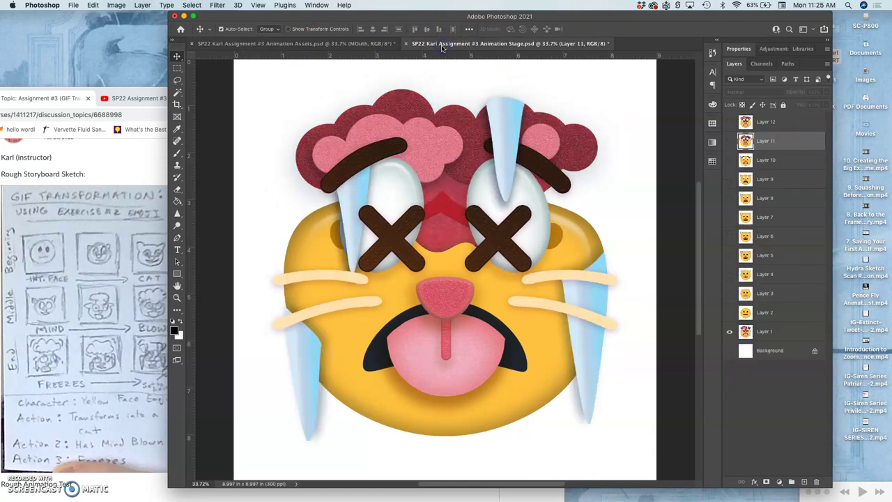
pyautogui.click(371, 44)
pyautogui.click(497, 45)
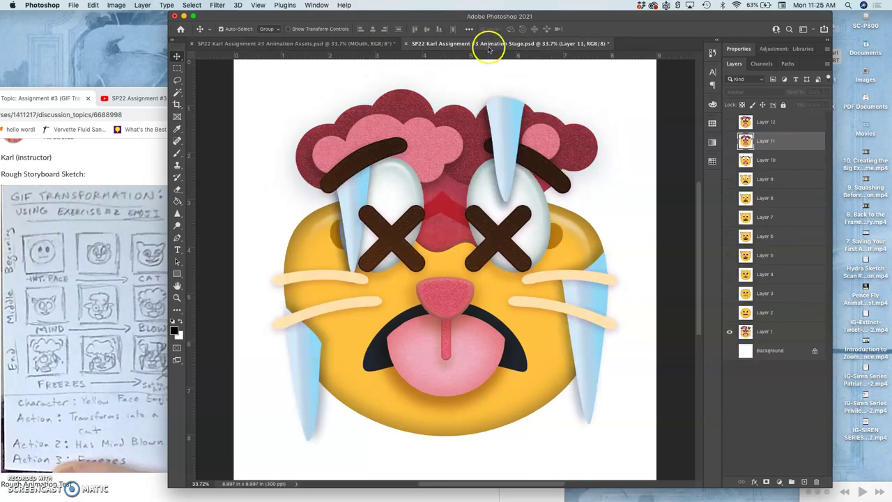
pyautogui.click(377, 44)
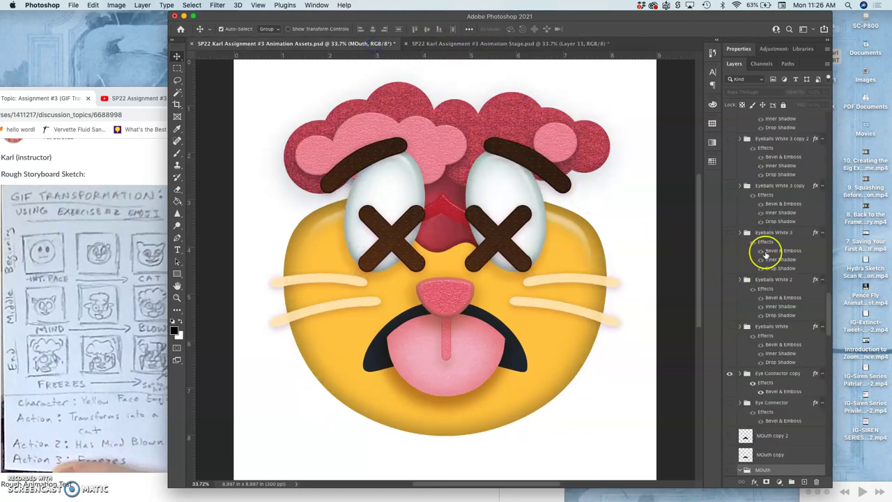
# - Hide the Eyeballs White 3 copy 4 group and show the original Eyeballs White group
pyautogui.scroll(4, 763, 254)
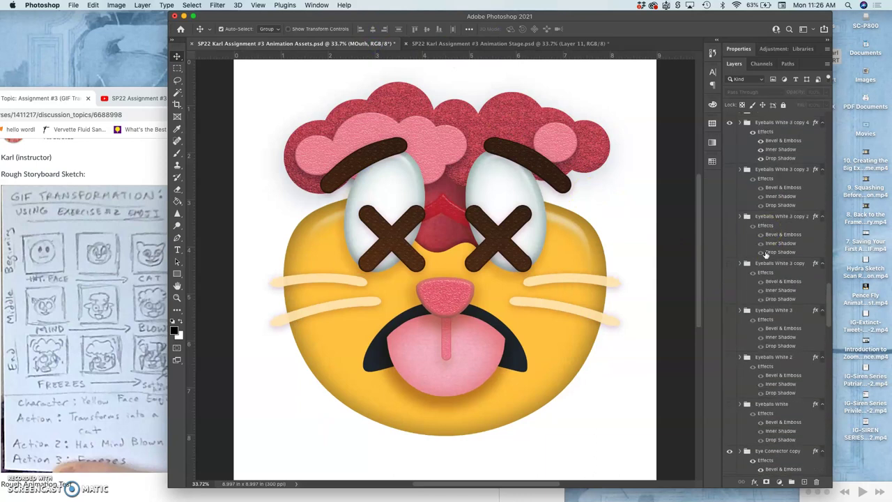
pyautogui.scroll(-5, 766, 254)
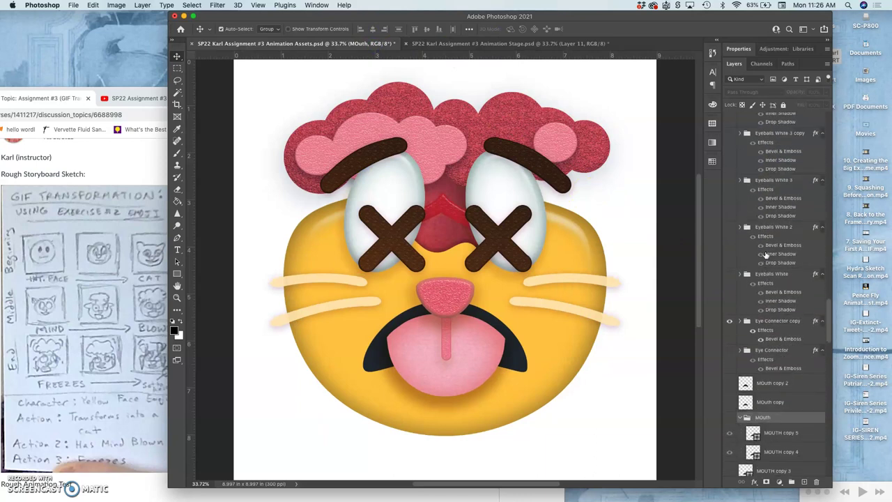
pyautogui.scroll(-10, 765, 293)
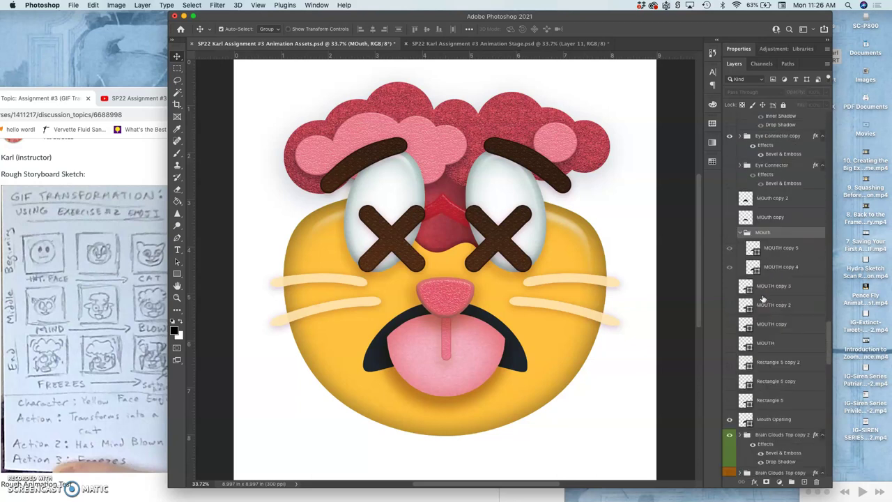
pyautogui.scroll(-10, 765, 298)
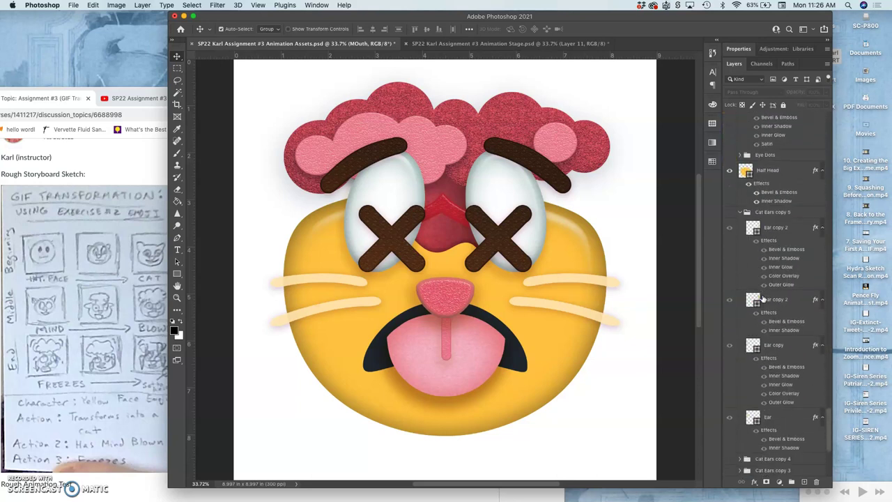
pyautogui.scroll(-8, 764, 299)
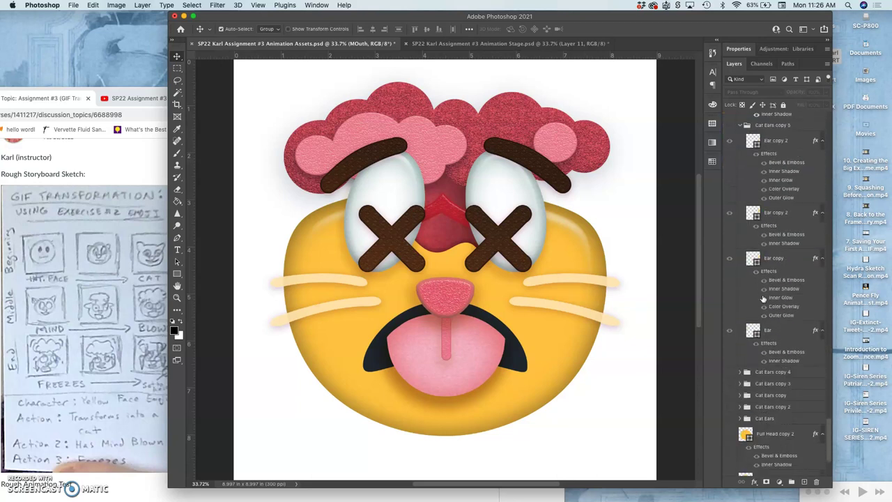
pyautogui.click(524, 193)
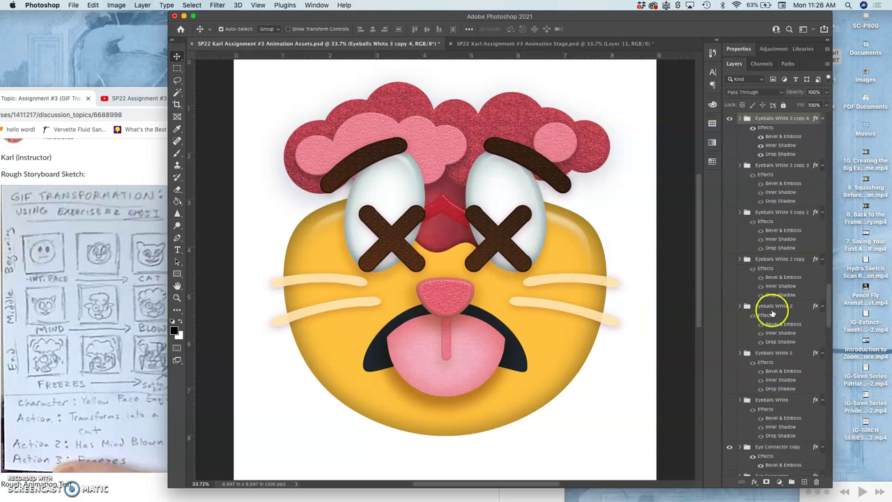
pyautogui.click(730, 119)
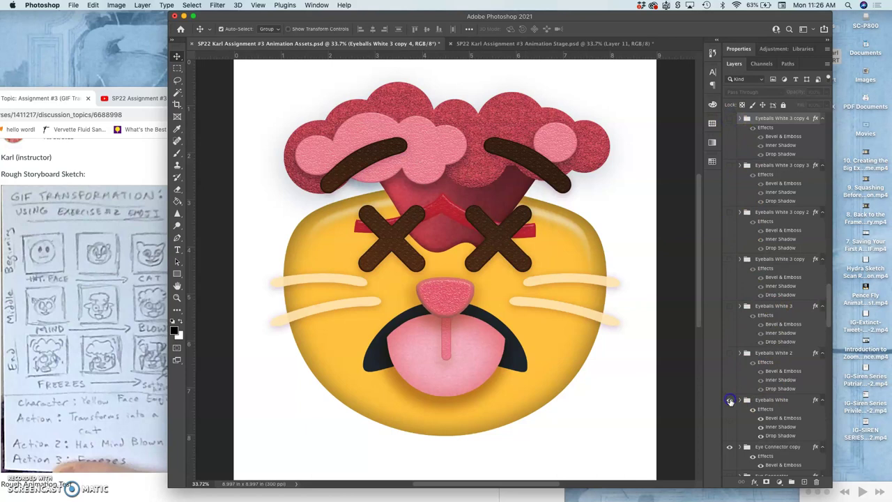
pyautogui.click(730, 401)
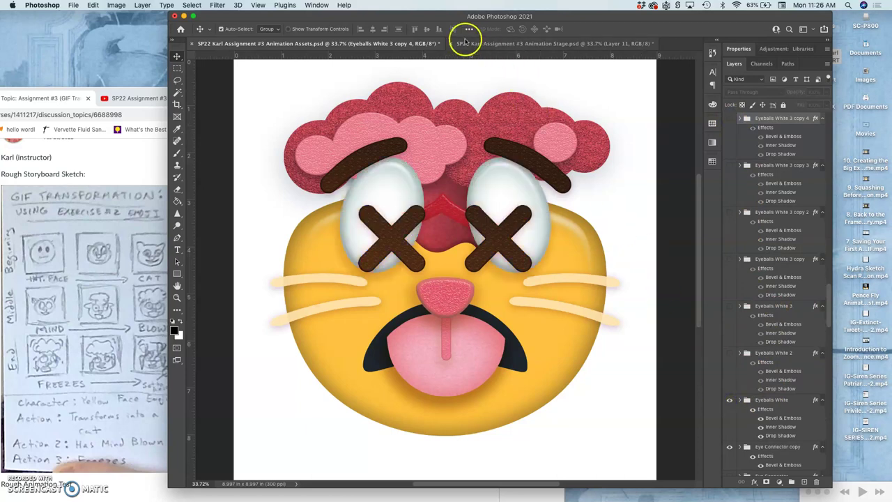
# - Check the eyes against the icicle cat in the Stage file, then return to Assets
pyautogui.click(490, 45)
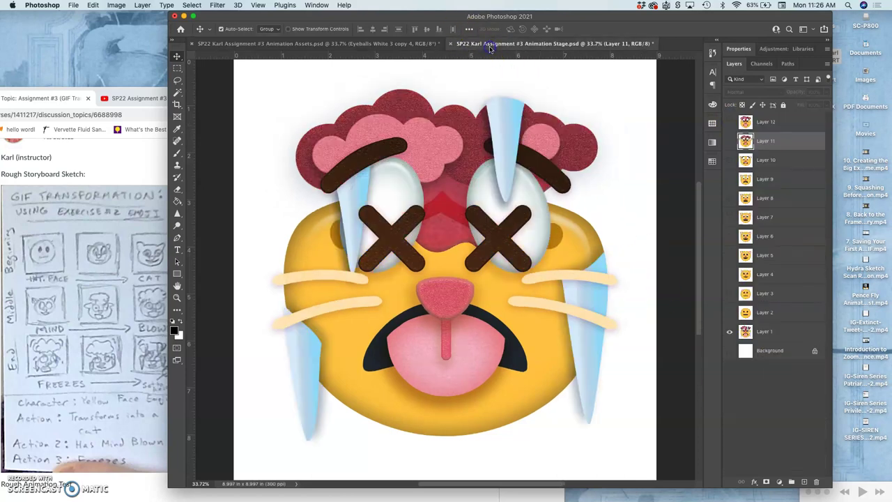
pyautogui.click(407, 45)
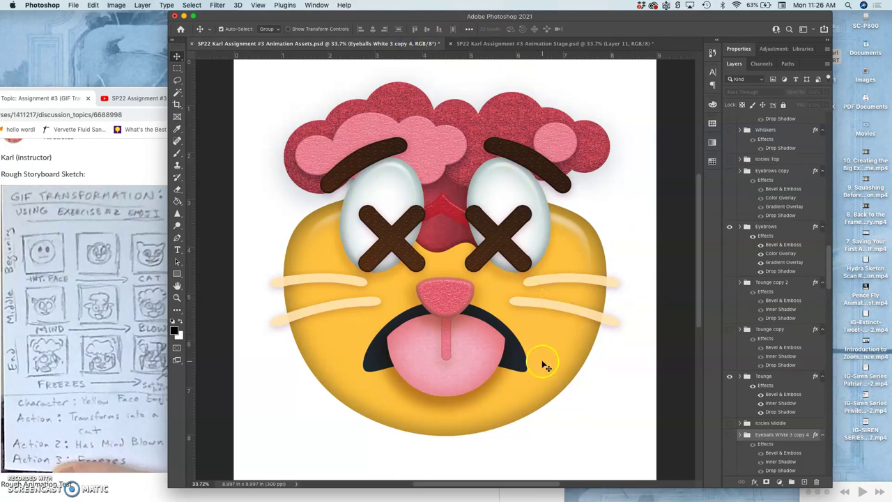
pyautogui.click(531, 45)
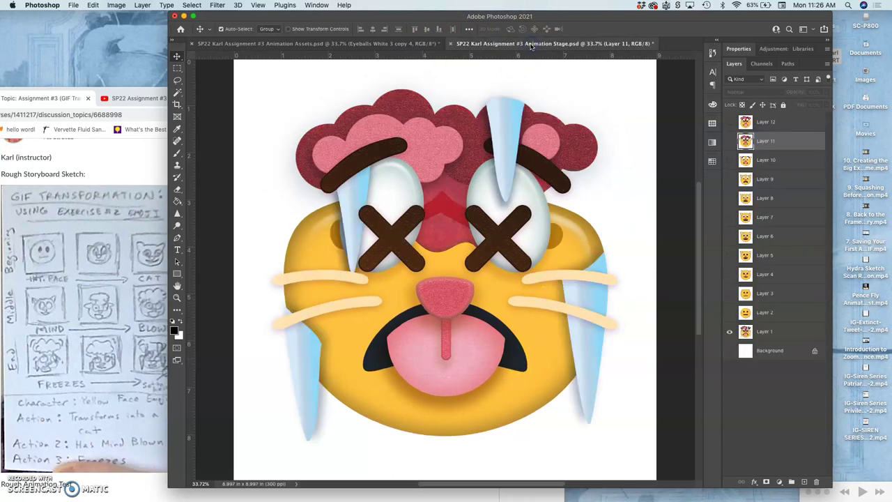
pyautogui.click(412, 44)
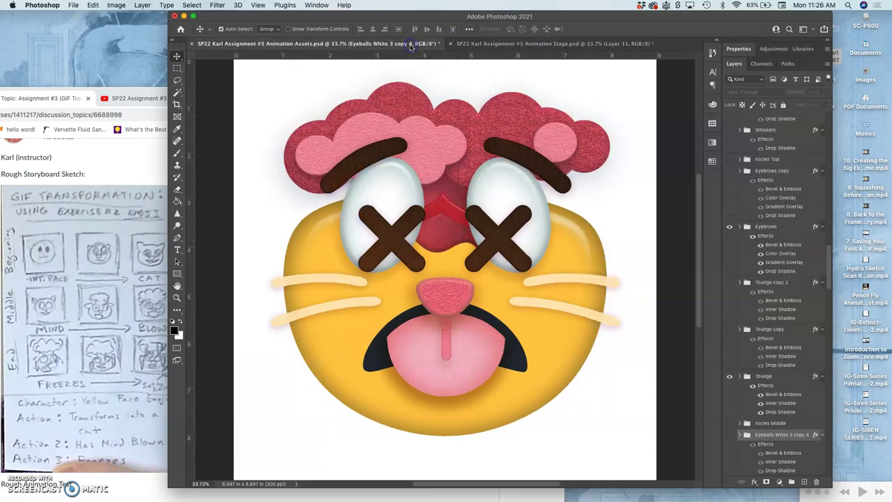
# - Set the Tounge Groove layer to 68% opacity and check it against the Stage file
pyautogui.click(450, 343)
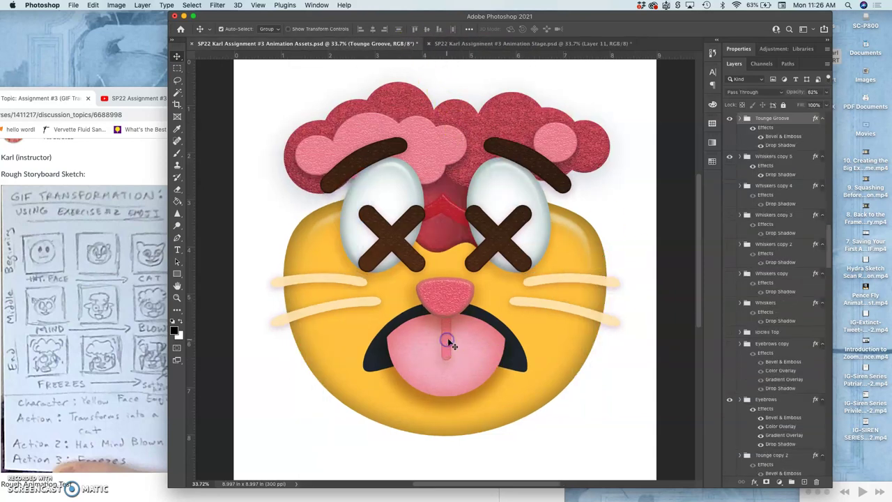
pyautogui.click(827, 95)
pyautogui.click(545, 44)
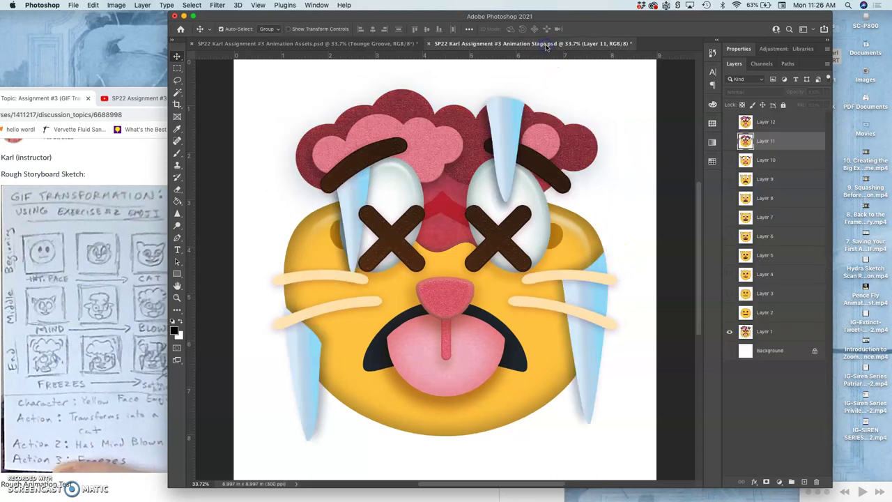
pyautogui.click(402, 44)
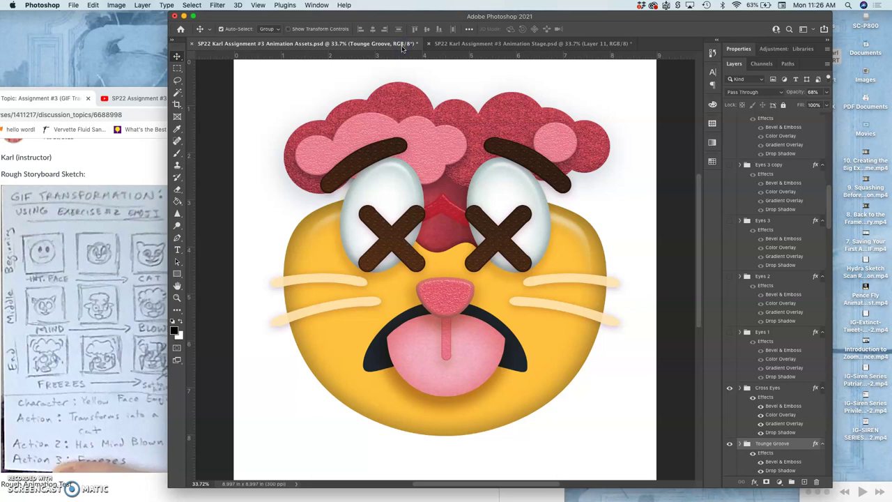
# - Adjust Nose copy 9's Inner Glow to 84% opacity in its layer style
pyautogui.click(439, 293)
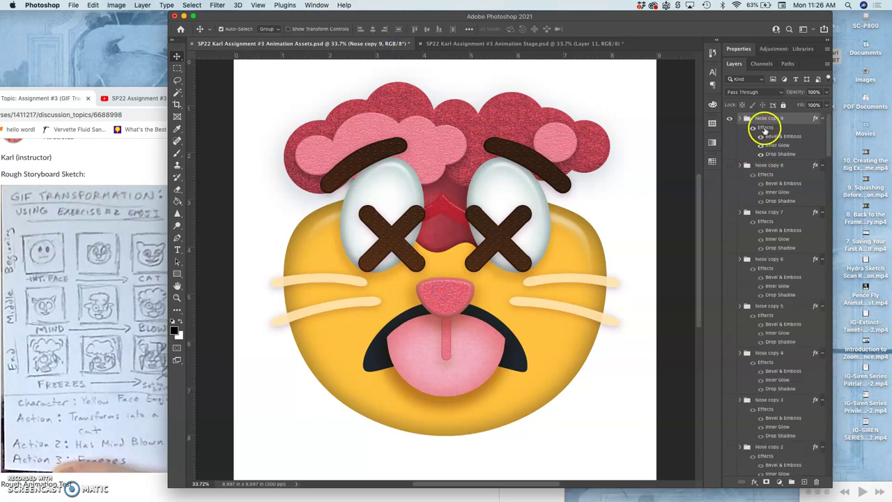
pyautogui.doubleClick(764, 128)
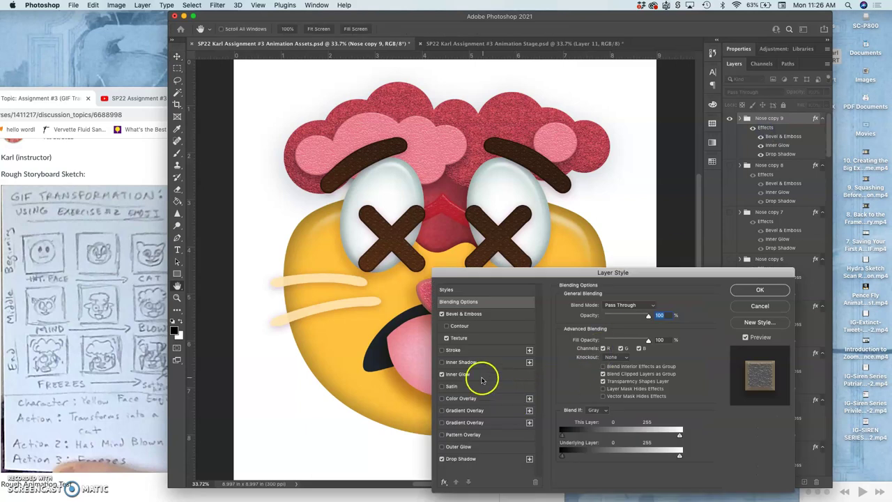
pyautogui.click(476, 377)
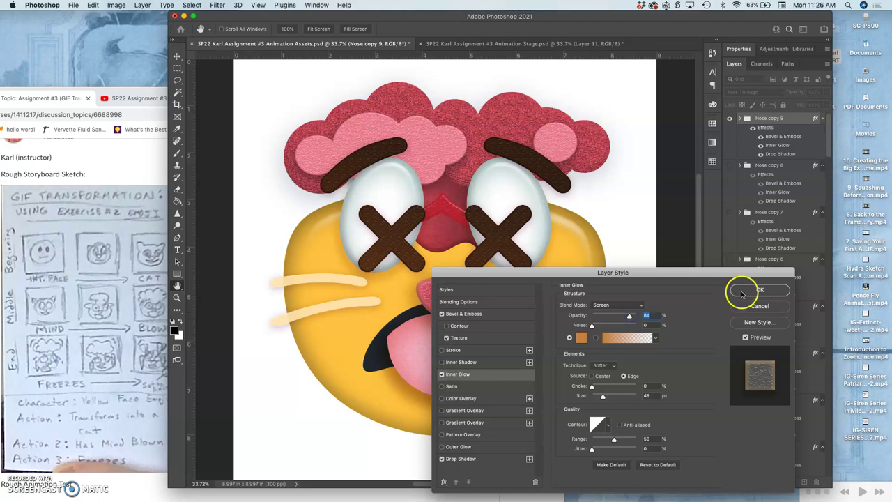
pyautogui.click(759, 290)
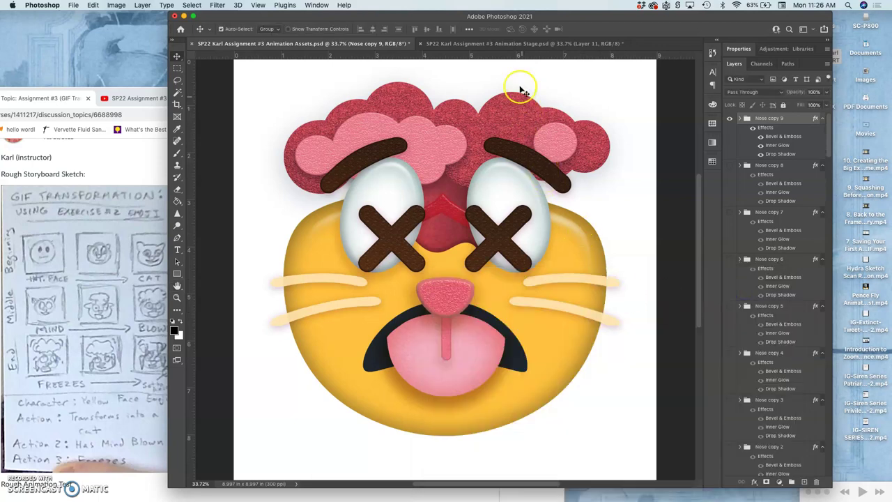
# - Compare the Animation Stage and Assets files, ending on the Stage file
pyautogui.click(516, 44)
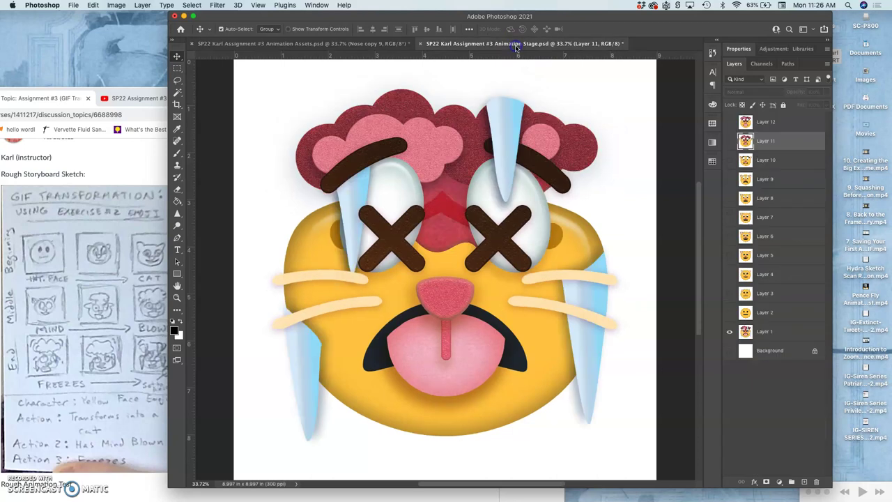
pyautogui.click(382, 46)
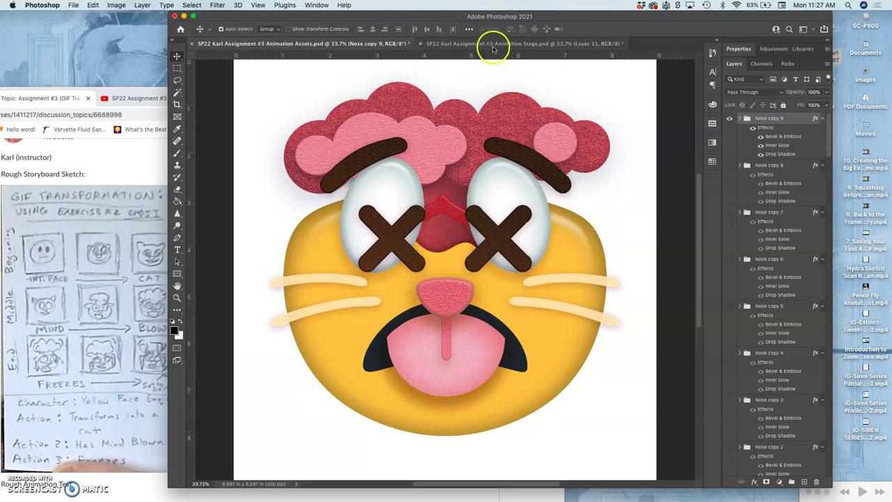
pyautogui.click(454, 43)
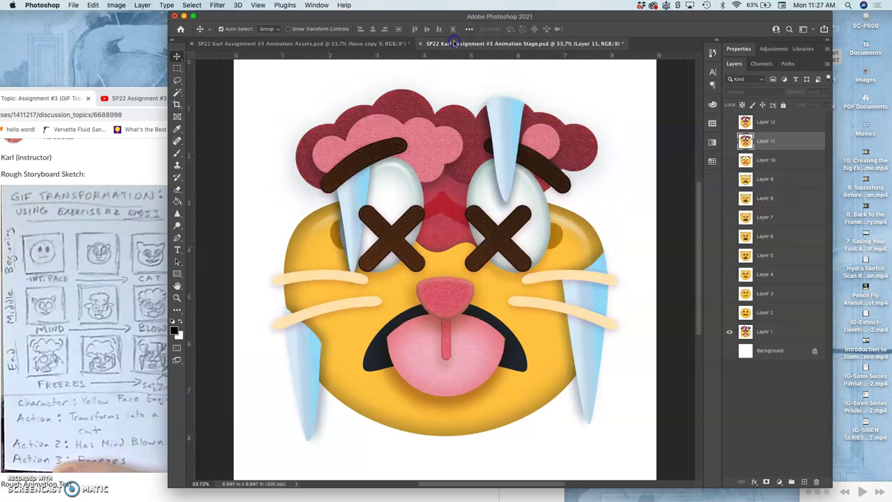
# - Return to Animation Assets and scroll the Layers panel to the Icicles Middle group
pyautogui.click(383, 43)
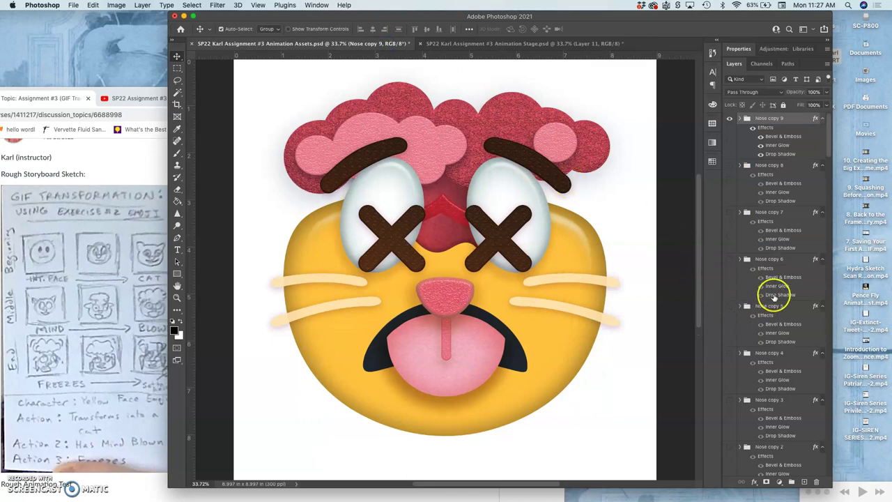
pyautogui.scroll(-10, 771, 296)
pyautogui.scroll(-10, 772, 300)
pyautogui.scroll(-10, 771, 299)
pyautogui.scroll(-10, 772, 298)
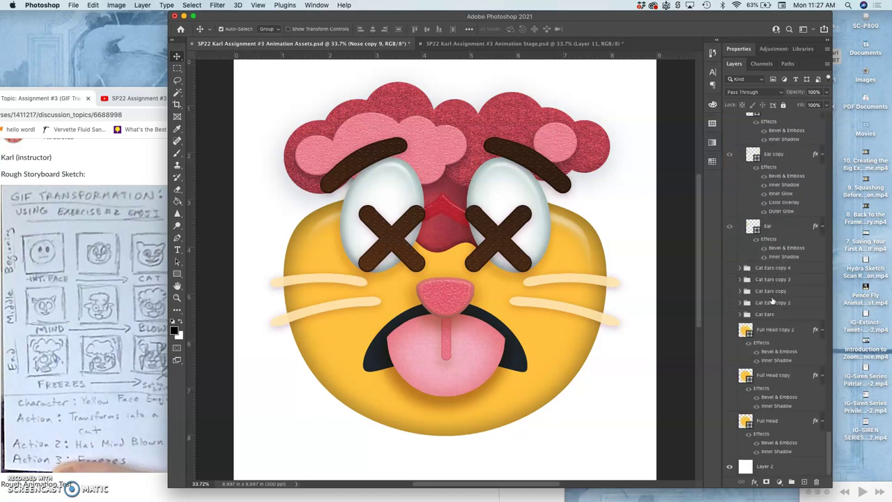
pyautogui.scroll(10, 772, 301)
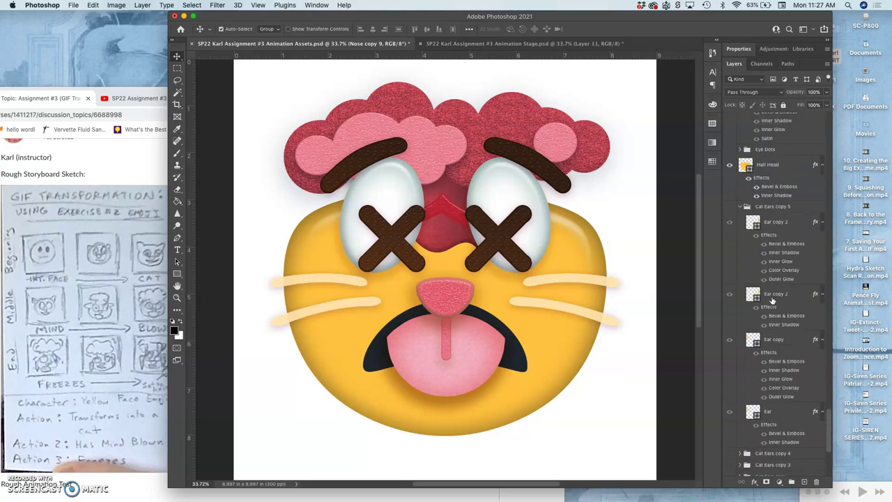
pyautogui.scroll(10, 771, 300)
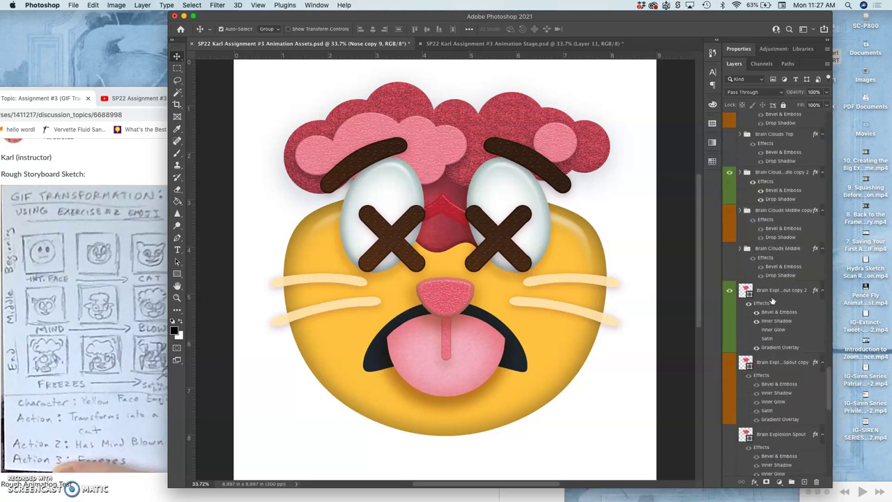
pyautogui.scroll(10, 771, 301)
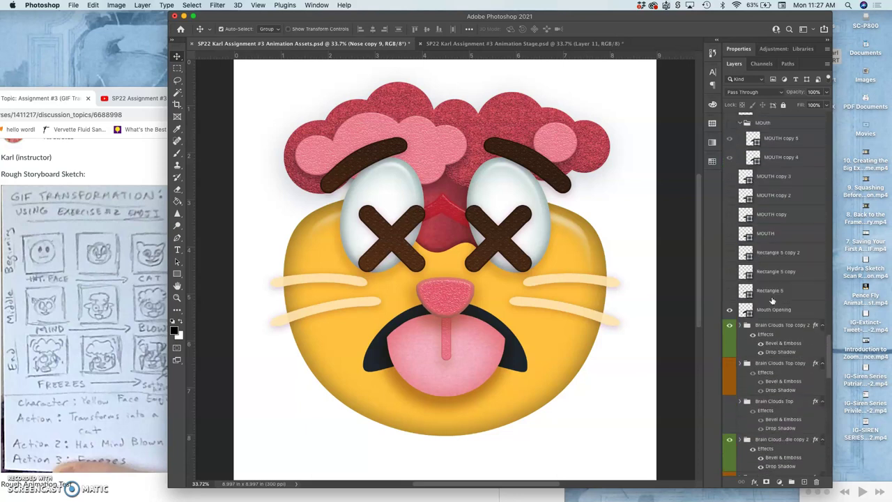
pyautogui.scroll(10, 772, 301)
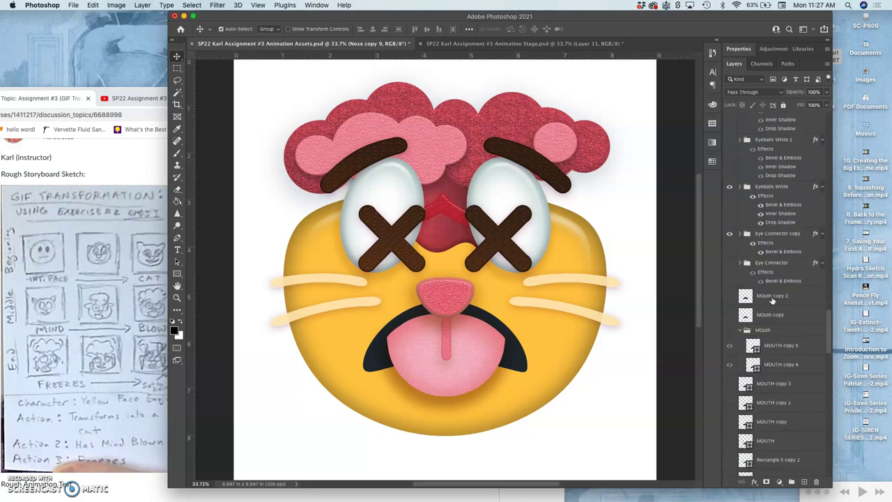
pyautogui.scroll(10, 772, 300)
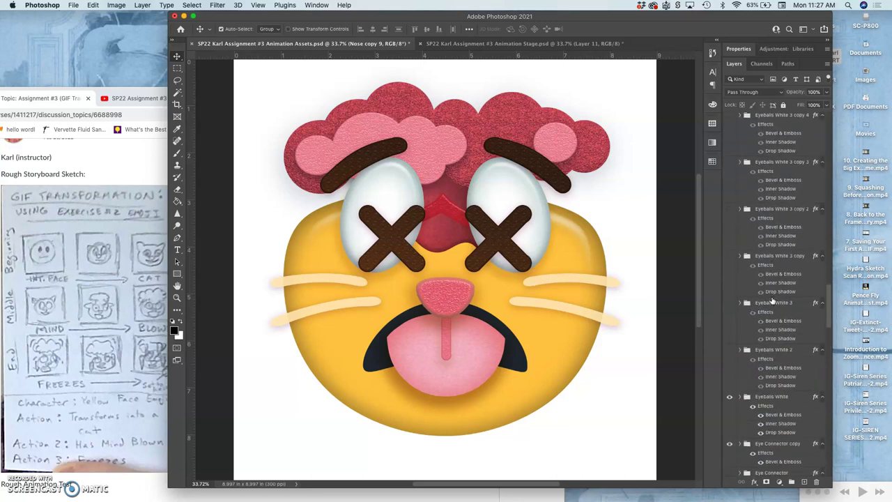
pyautogui.scroll(3, 772, 300)
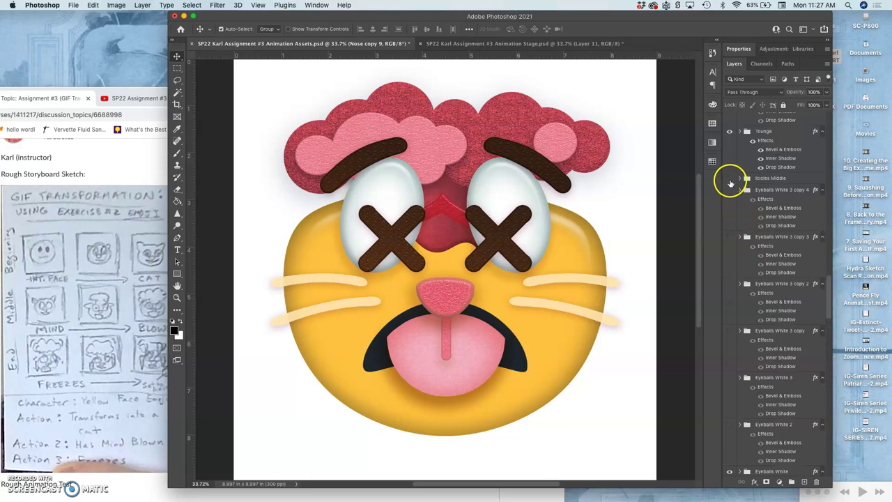
# - Make a blue-labelled copy of Icicles Middle and hide the original group
pyautogui.click(729, 179)
pyautogui.click(767, 179)
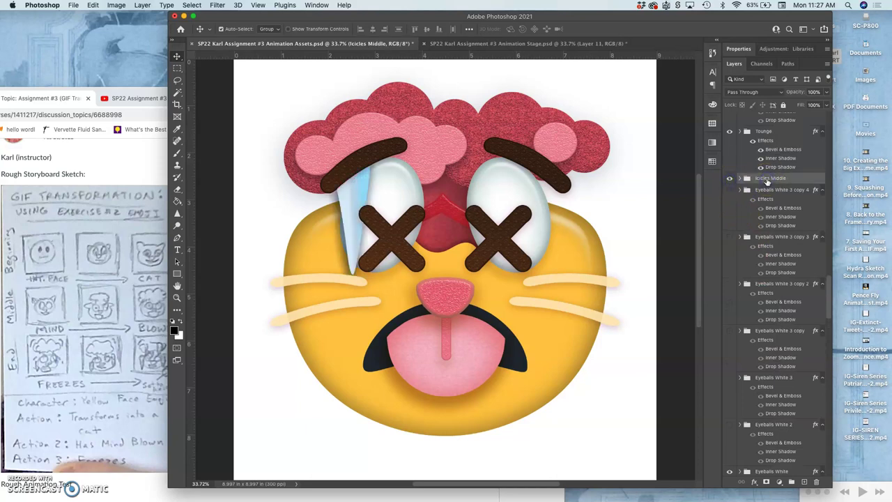
pyautogui.press('super+j')
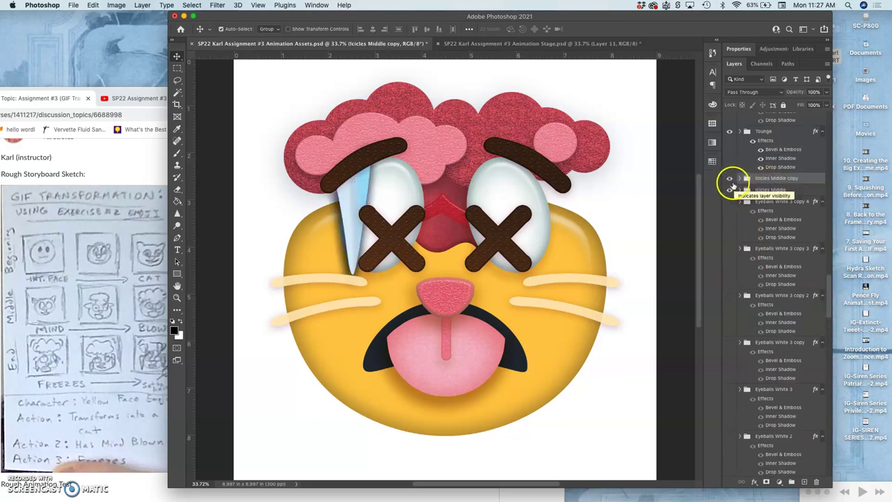
pyautogui.rightClick(731, 183)
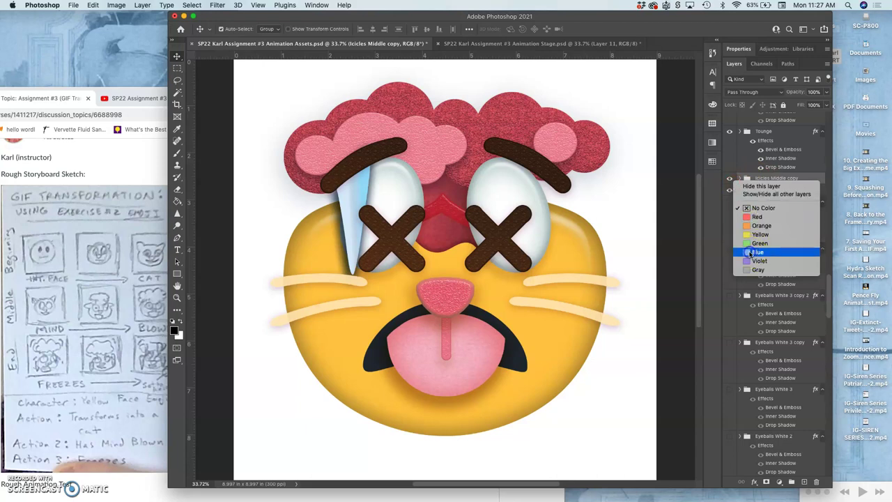
pyautogui.click(757, 252)
pyautogui.click(730, 190)
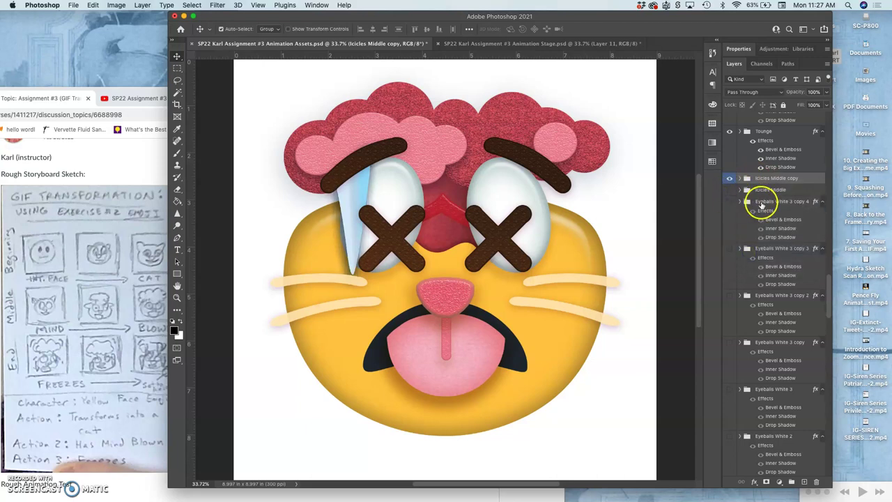
# - Reveal Icicles Top and squash it from the bottom to about 86% height
pyautogui.scroll(3, 760, 207)
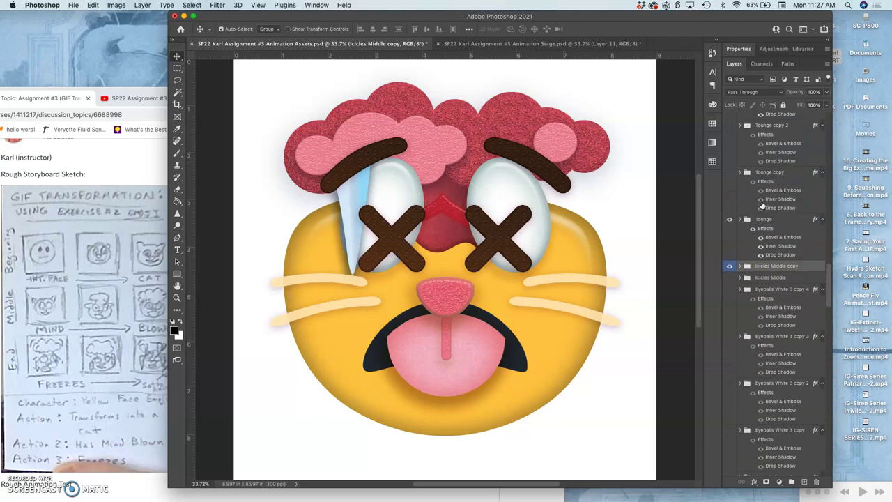
pyautogui.scroll(5, 762, 206)
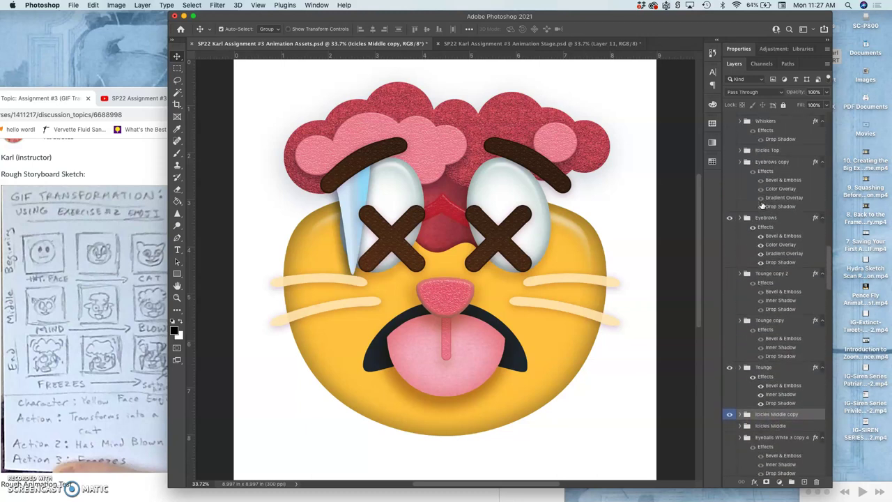
pyautogui.click(729, 150)
pyautogui.click(751, 151)
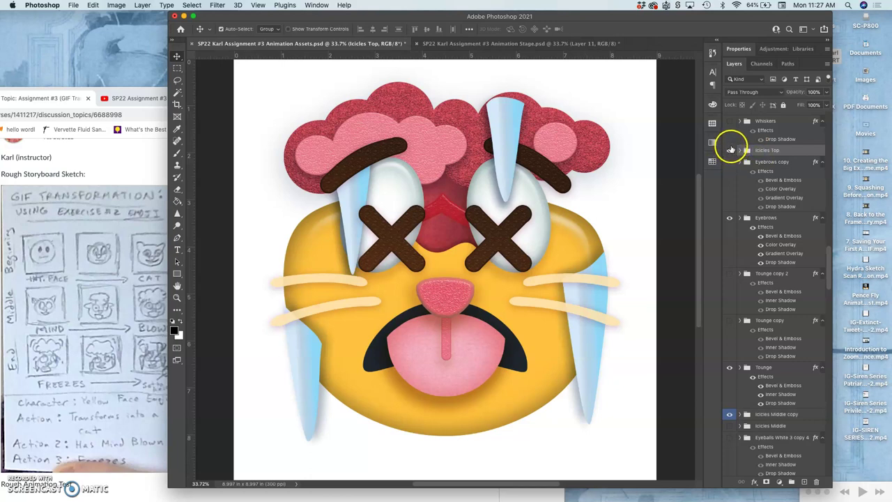
pyautogui.rightClick(730, 150)
pyautogui.click(760, 207)
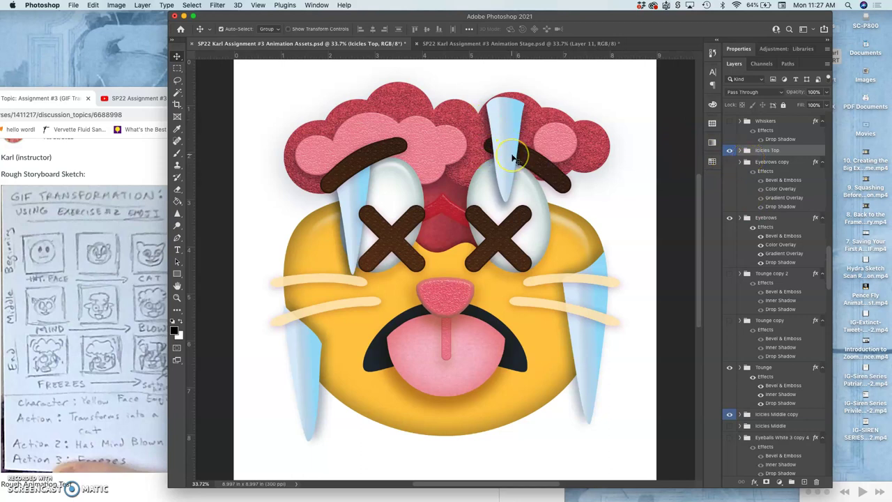
pyautogui.press('super')
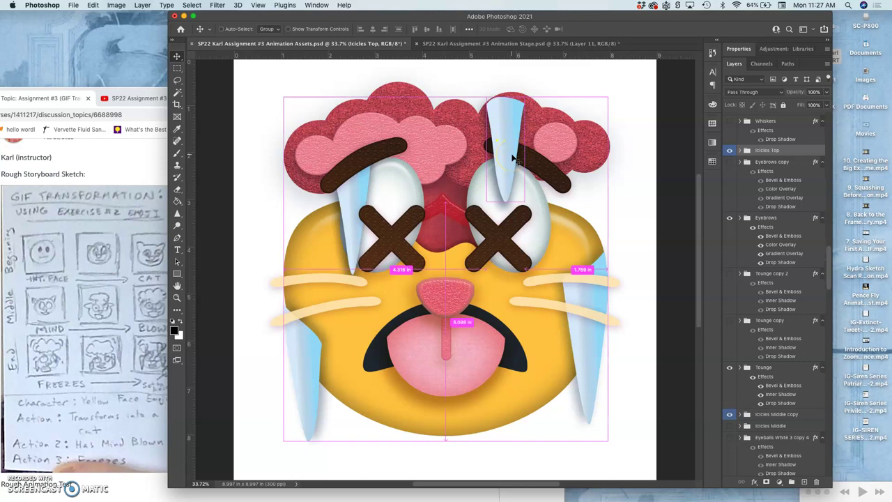
pyautogui.press('super+t')
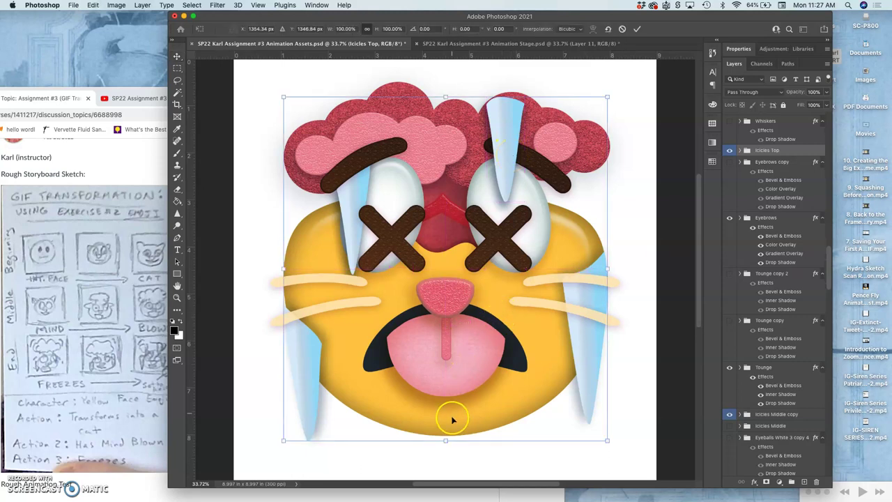
pyautogui.moveTo(446, 440); pyautogui.dragTo(424, 389)
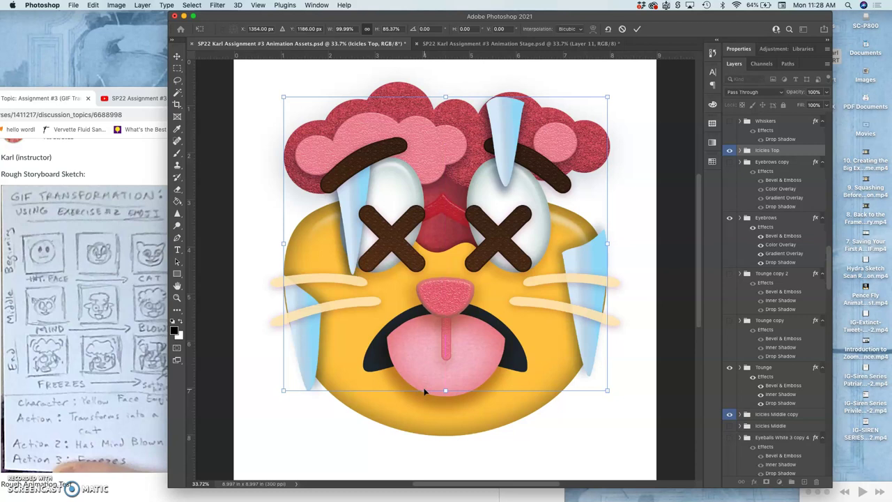
pyautogui.press('Return')
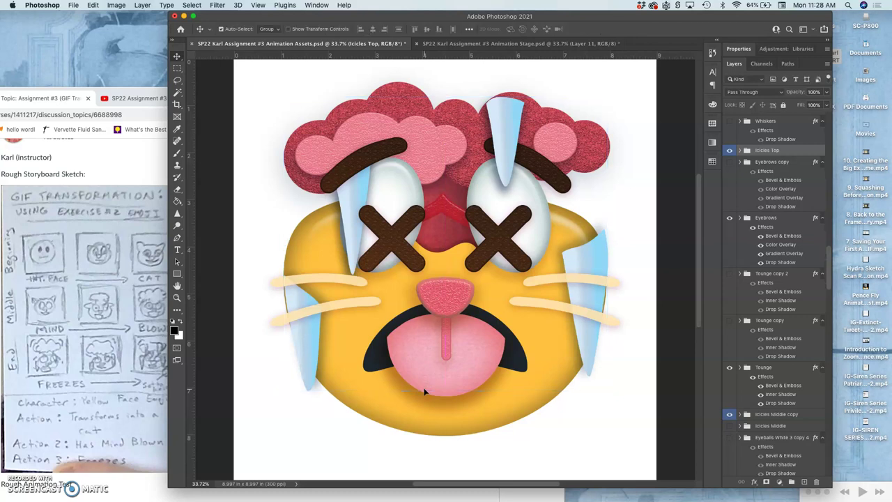
# - Set the Icicles Top group to Pin Light blending at 71% opacity
pyautogui.click(827, 92)
pyautogui.moveTo(800, 101); pyautogui.dragTo(791, 103)
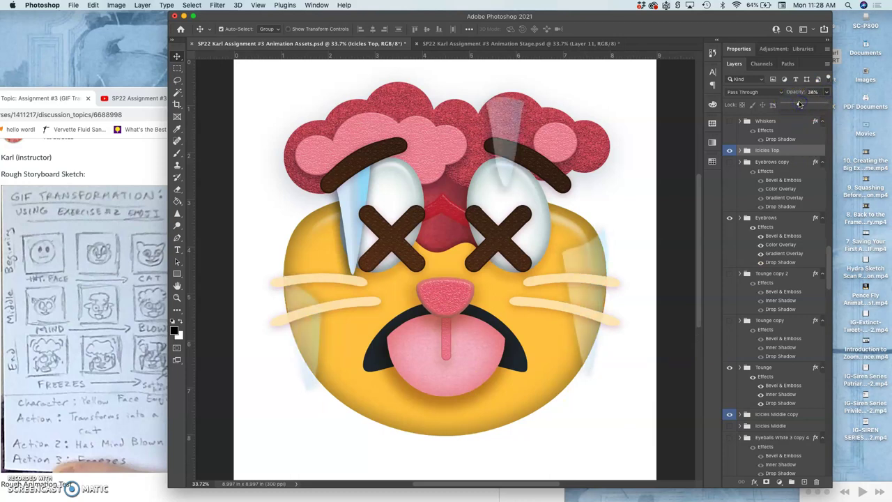
pyautogui.click(757, 91)
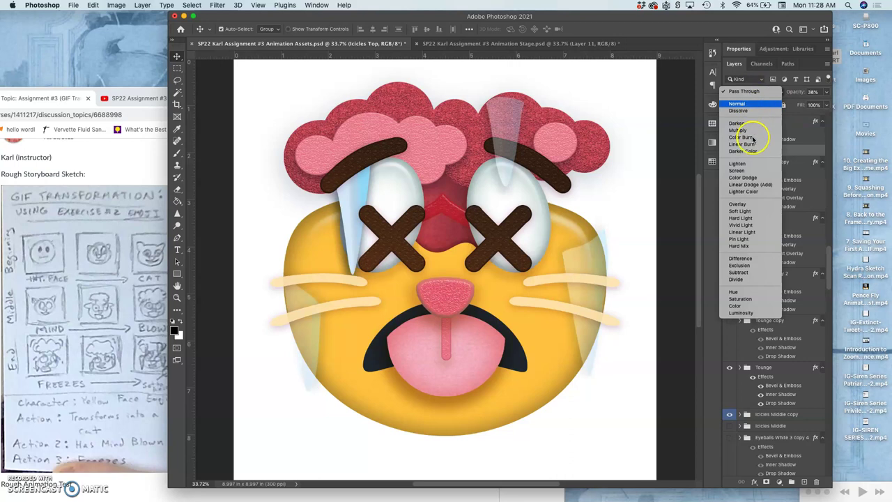
pyautogui.click(741, 240)
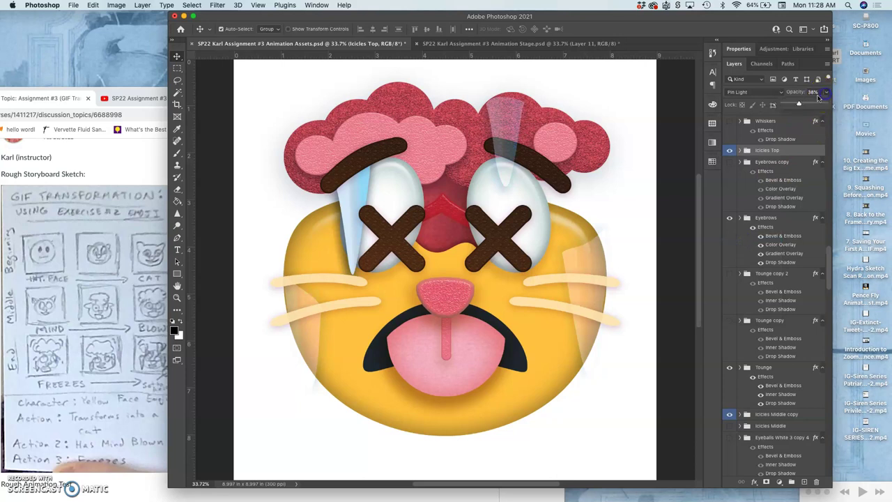
pyautogui.moveTo(823, 104); pyautogui.dragTo(823, 104)
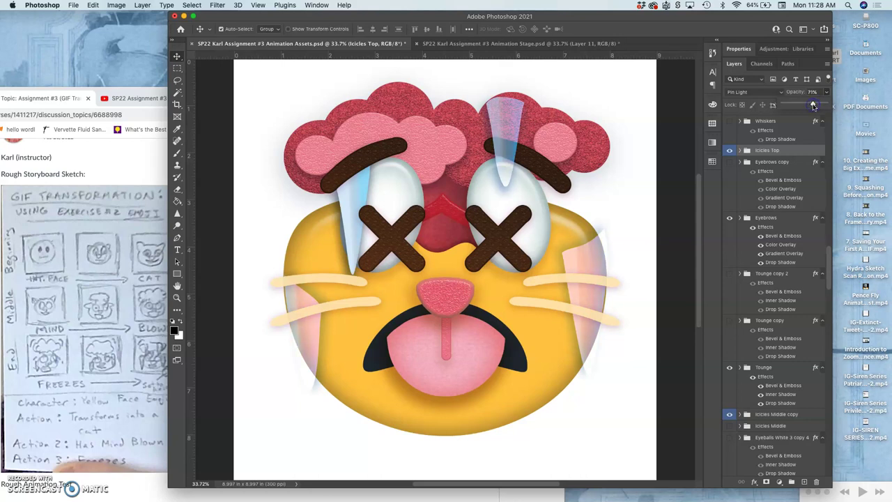
pyautogui.click(776, 106)
# - Switch auto-select to individual layers, check each icicle layer's visibility, then collapse Icicles Top
pyautogui.click(279, 30)
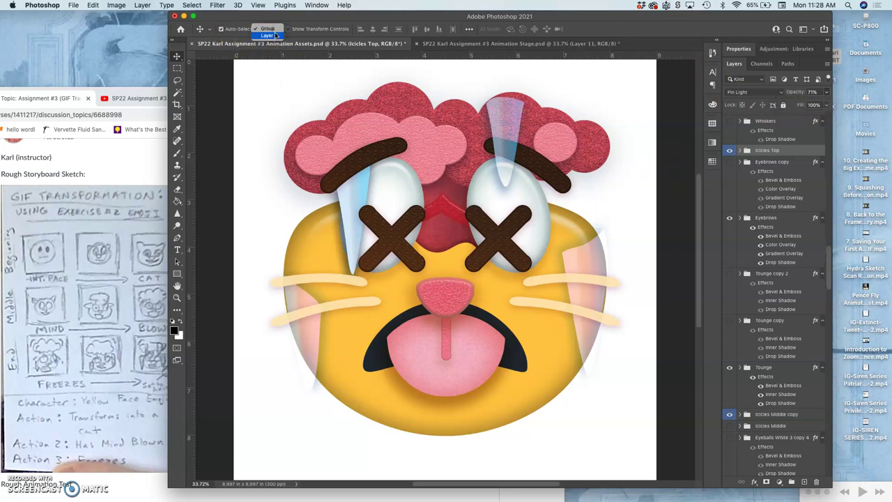
pyautogui.click(276, 35)
pyautogui.click(512, 122)
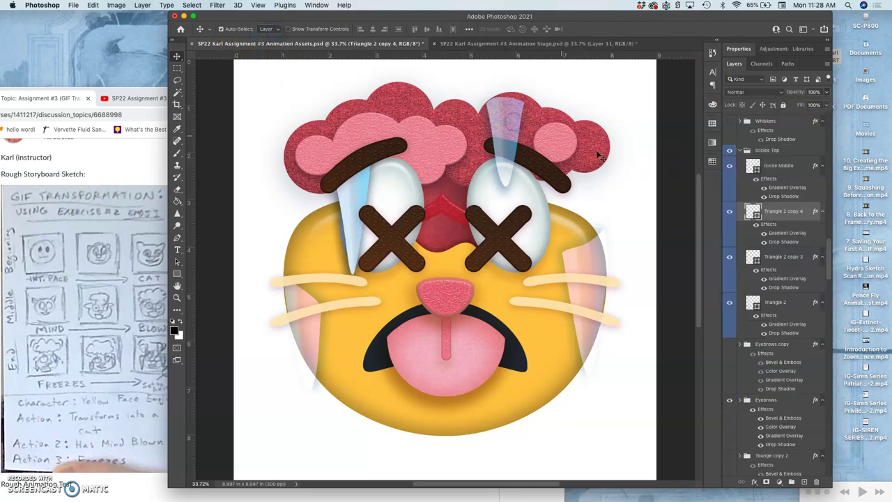
pyautogui.click(730, 170)
pyautogui.click(730, 213)
pyautogui.click(730, 258)
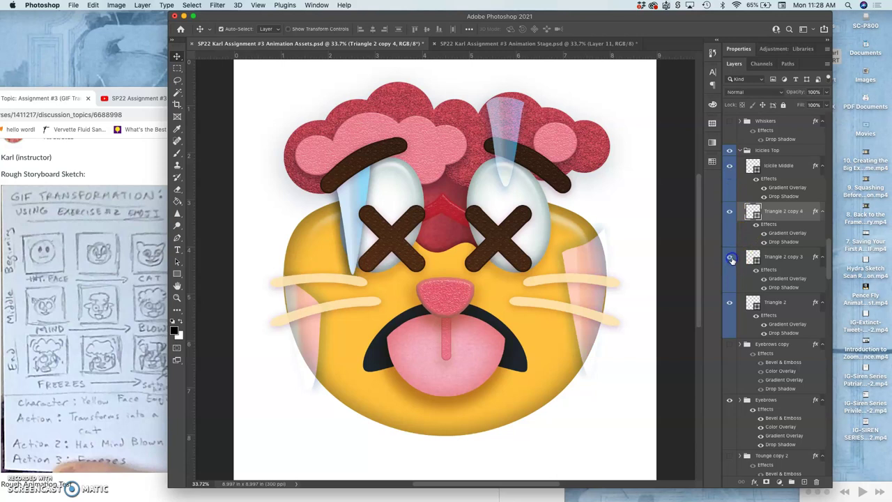
pyautogui.click(730, 258)
pyautogui.click(730, 301)
pyautogui.click(730, 303)
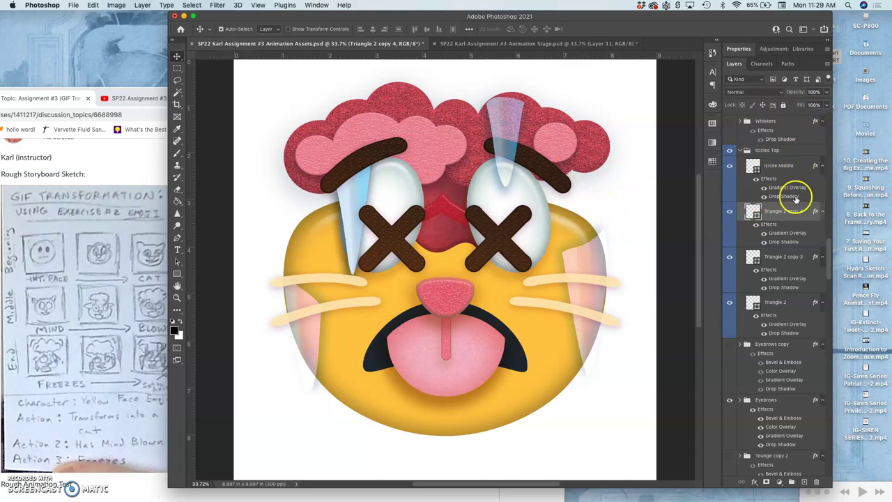
pyautogui.click(769, 155)
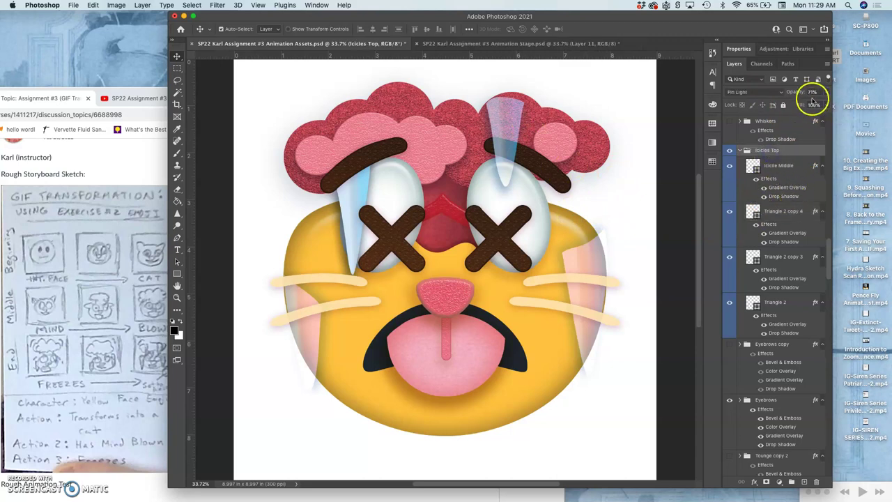
pyautogui.click(740, 150)
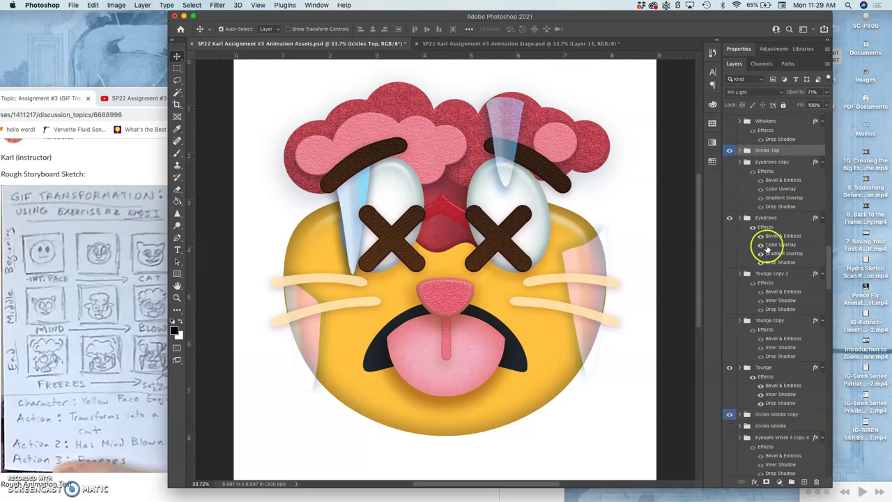
# - Shorten the Icicles Middle copy icicle to about 91% of its height with Free Transform
pyautogui.scroll(-5, 767, 248)
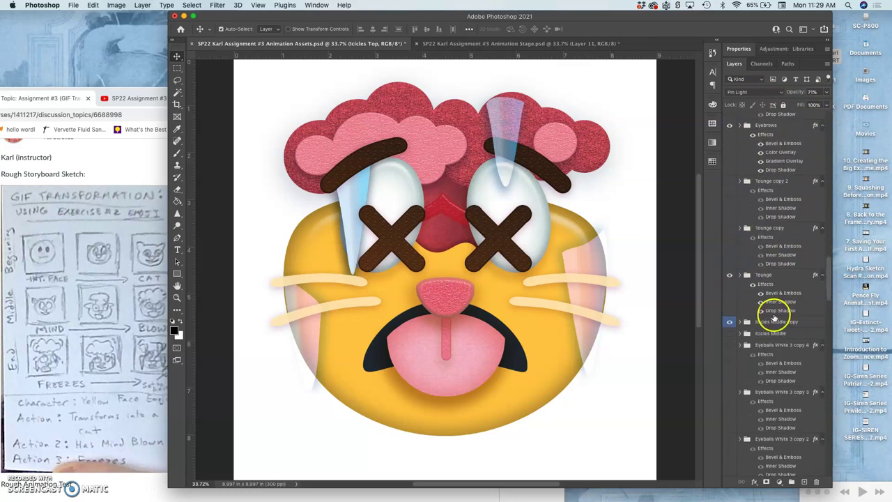
pyautogui.click(774, 320)
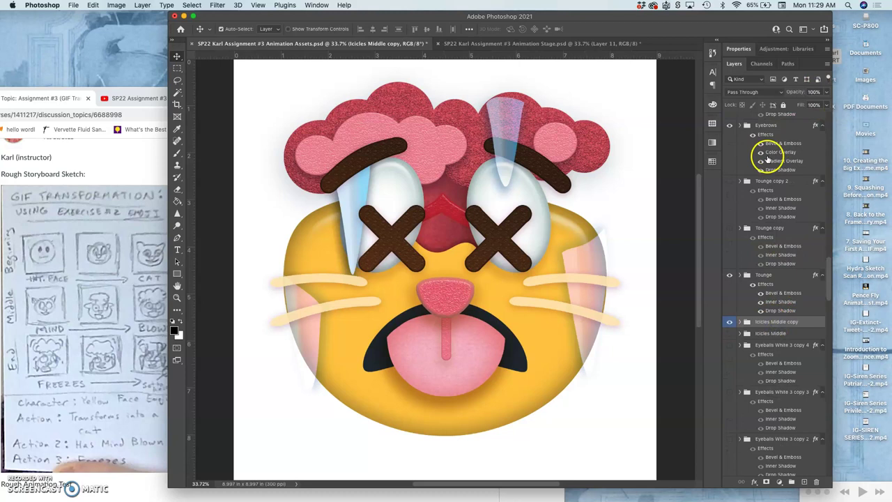
pyautogui.press('super+t')
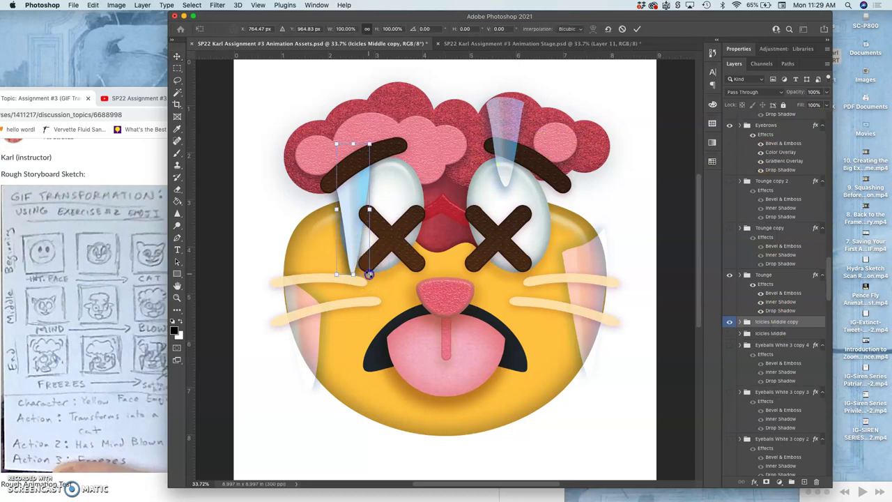
pyautogui.moveTo(354, 275); pyautogui.dragTo(353, 228)
pyautogui.press('Return')
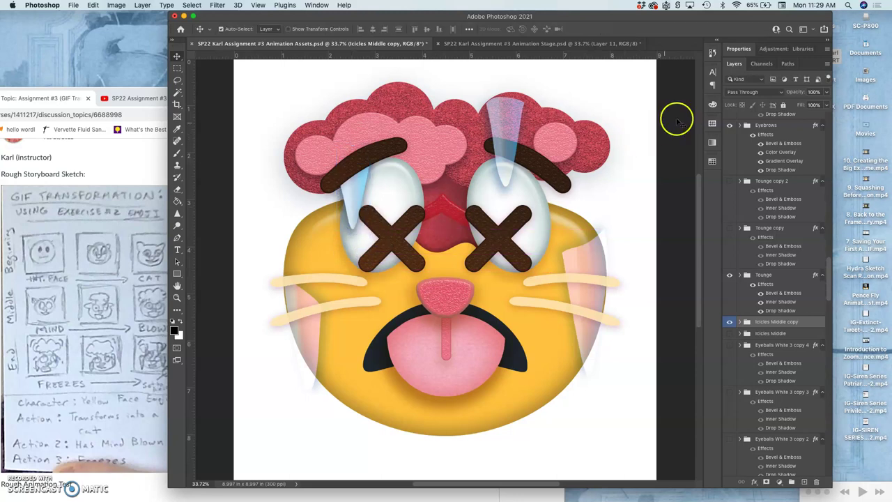
# - Give Icicles Middle copy 71% opacity and Pin Light blending
pyautogui.click(827, 93)
pyautogui.moveTo(814, 103); pyautogui.dragTo(813, 104)
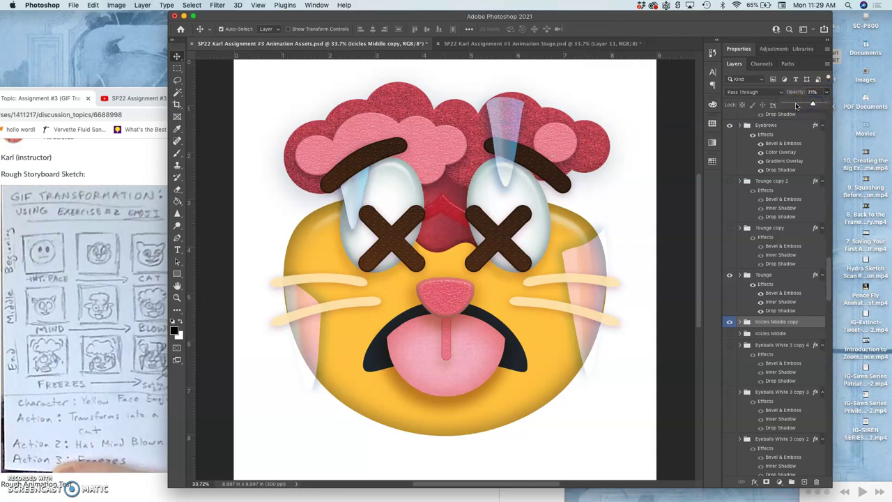
pyautogui.click(750, 93)
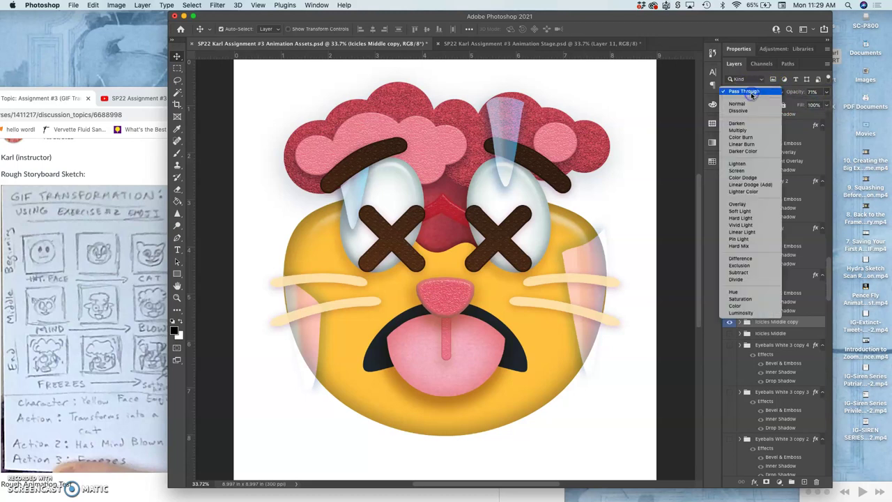
pyautogui.click(739, 239)
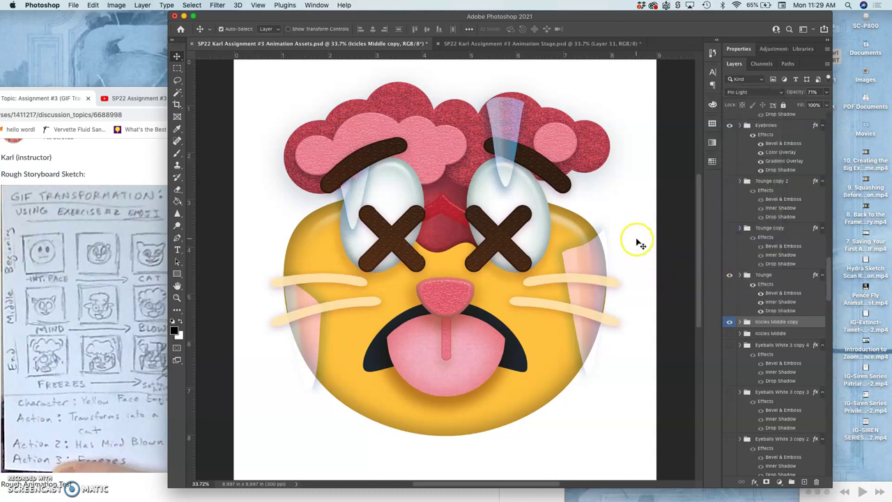
# - Show Layer 12 in Animation Stage, then select the top layer Nose copy 9 in Animation Assets
pyautogui.click(570, 43)
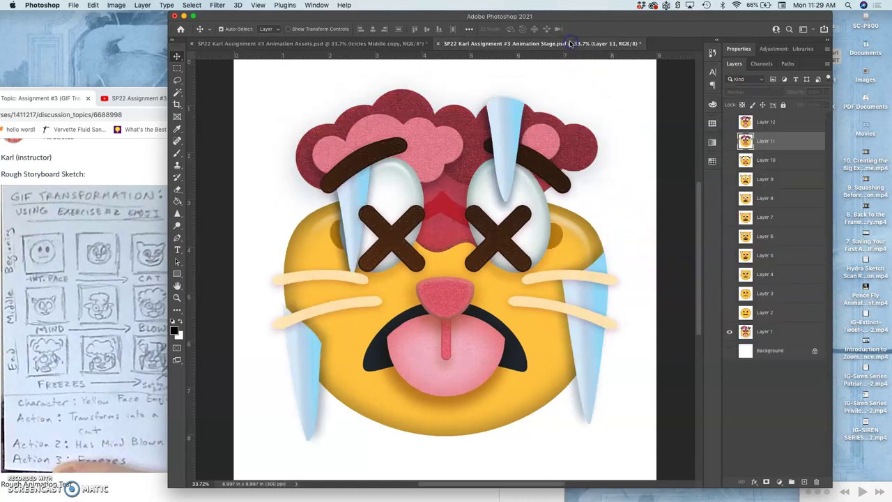
pyautogui.click(729, 123)
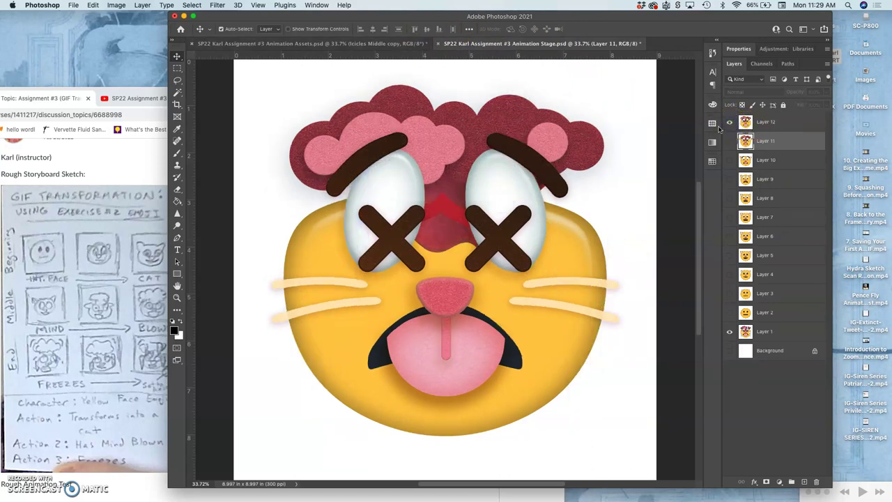
pyautogui.click(407, 44)
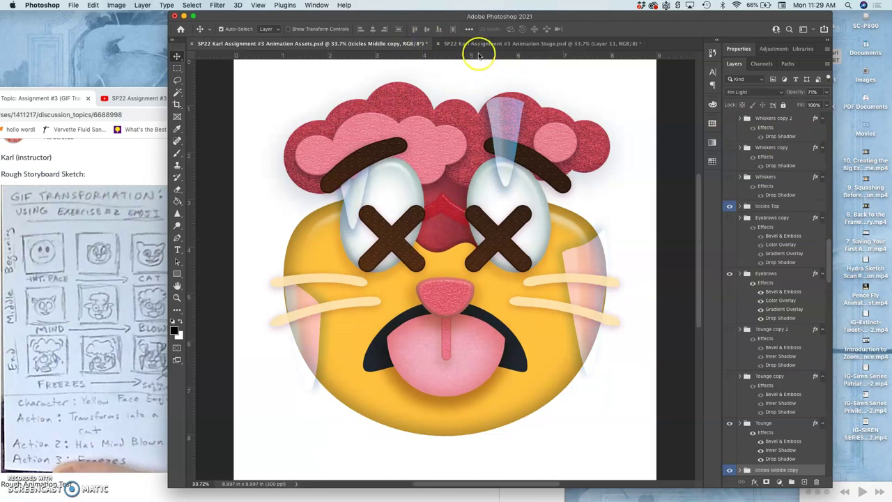
pyautogui.click(501, 44)
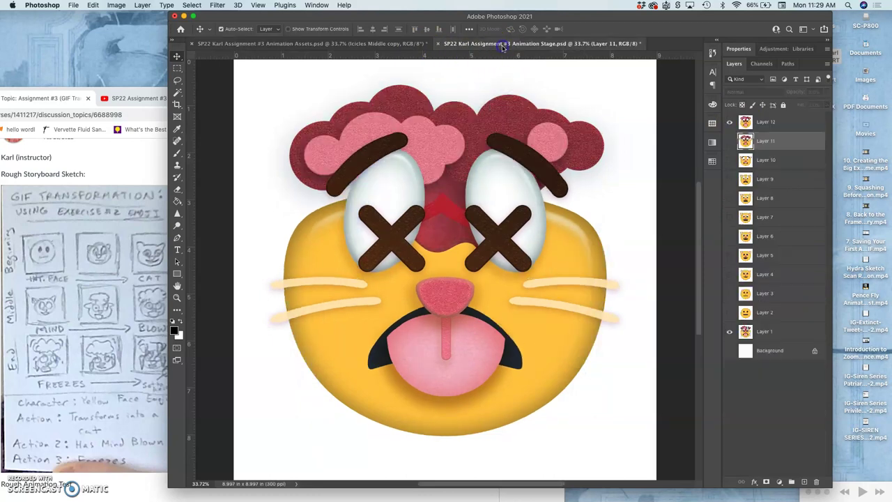
pyautogui.click(396, 43)
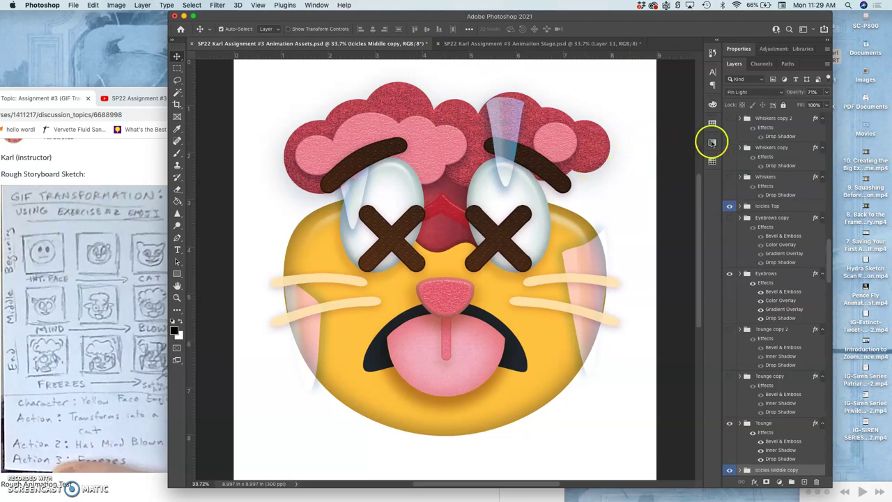
pyautogui.scroll(10, 743, 149)
pyautogui.click(757, 119)
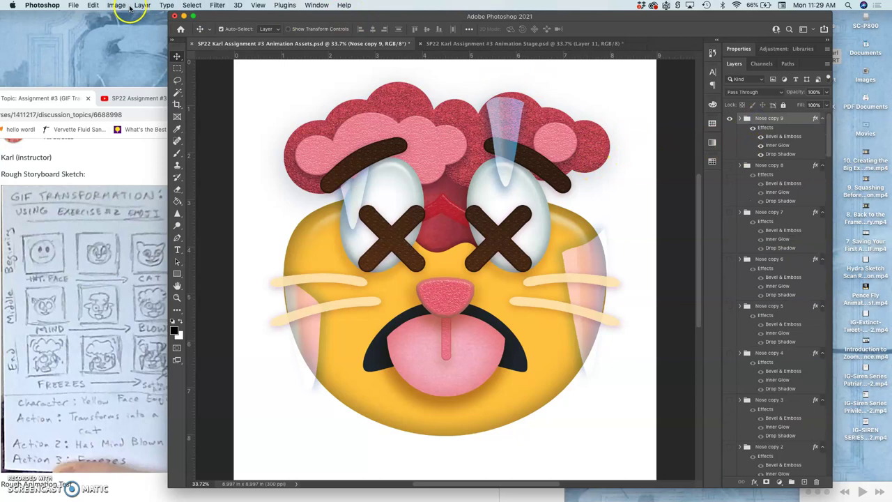
# - Stamp all visible layers into a new merged Layer 3 with Cmd+Opt+Shift+E
pyautogui.click(140, 6)
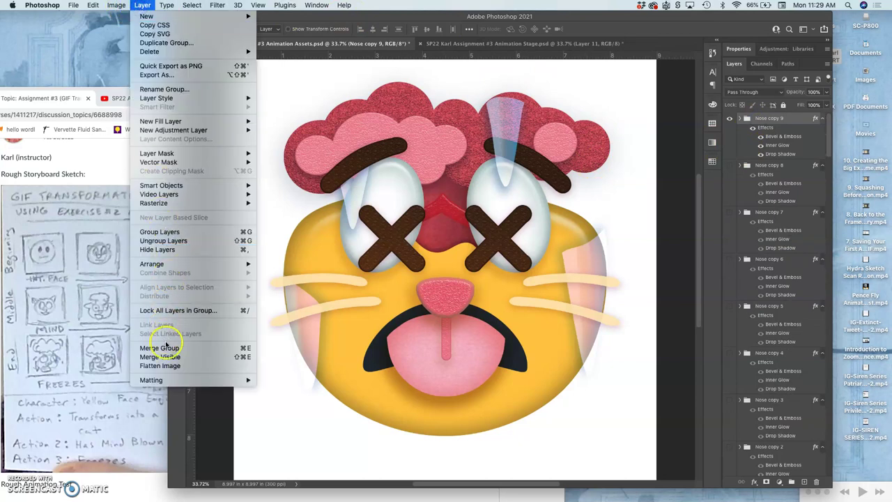
pyautogui.click(235, 318)
pyautogui.click(304, 292)
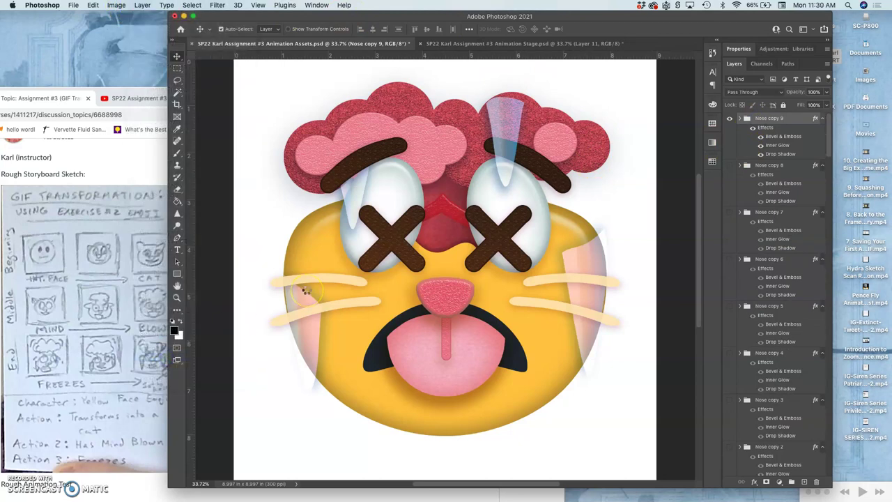
pyautogui.press('super+alt+shift+e')
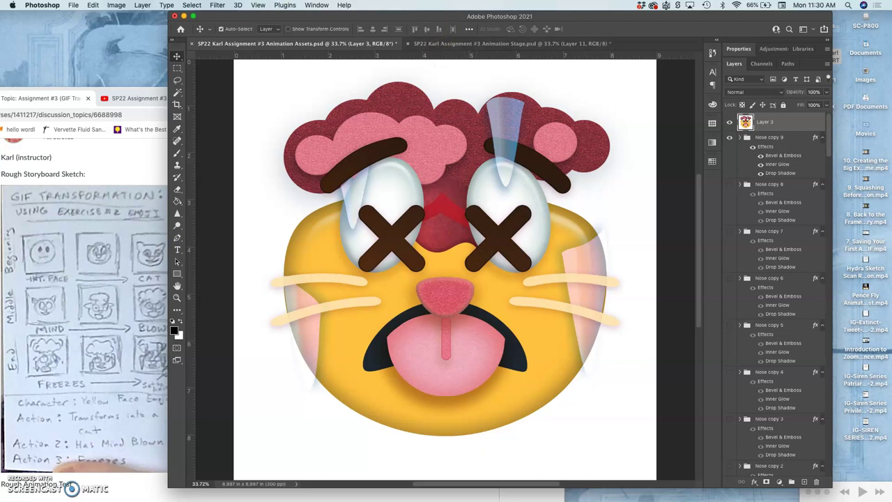
# - Select the entire canvas and copy the merged freezing frame
pyautogui.click(192, 5)
pyautogui.click(195, 17)
pyautogui.click(93, 5)
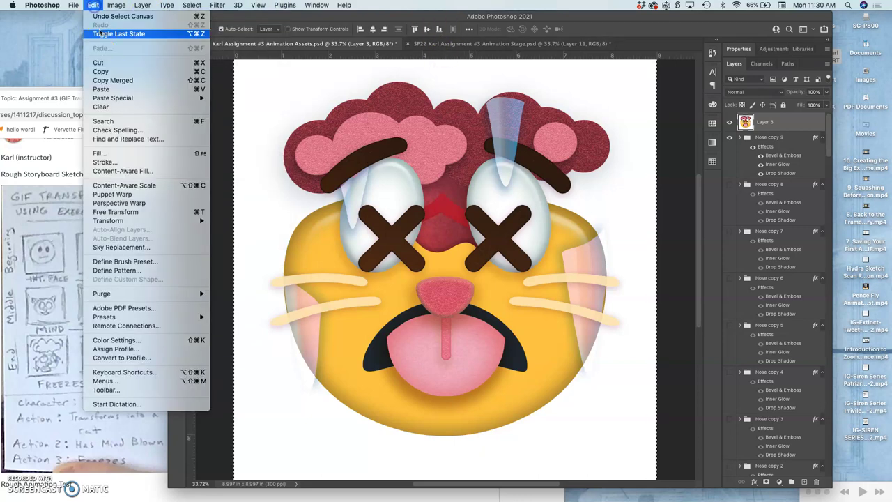
pyautogui.click(101, 71)
# - Paste the frame into Animation Stage as top Layer 13, compare with Layer 12, and save
pyautogui.click(508, 42)
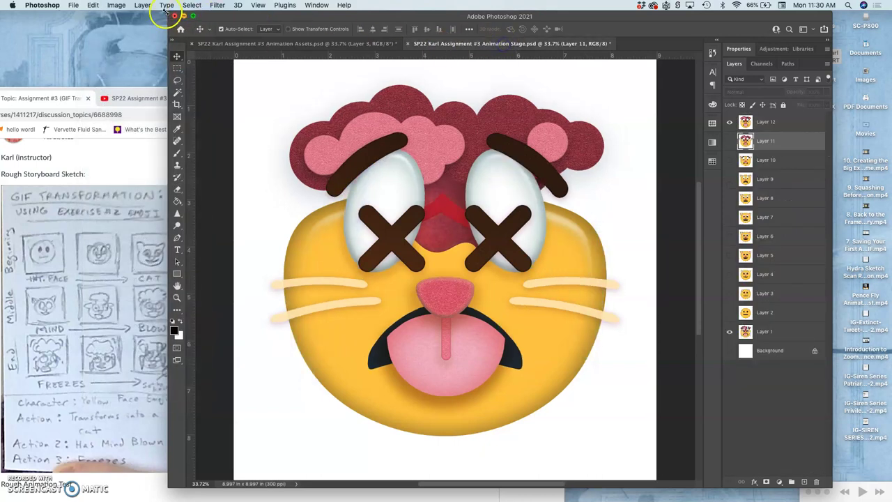
pyautogui.click(93, 5)
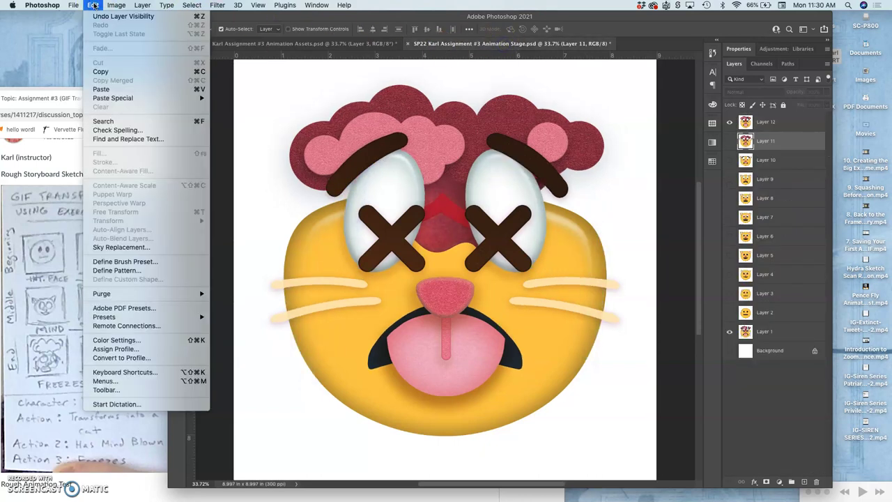
pyautogui.click(101, 89)
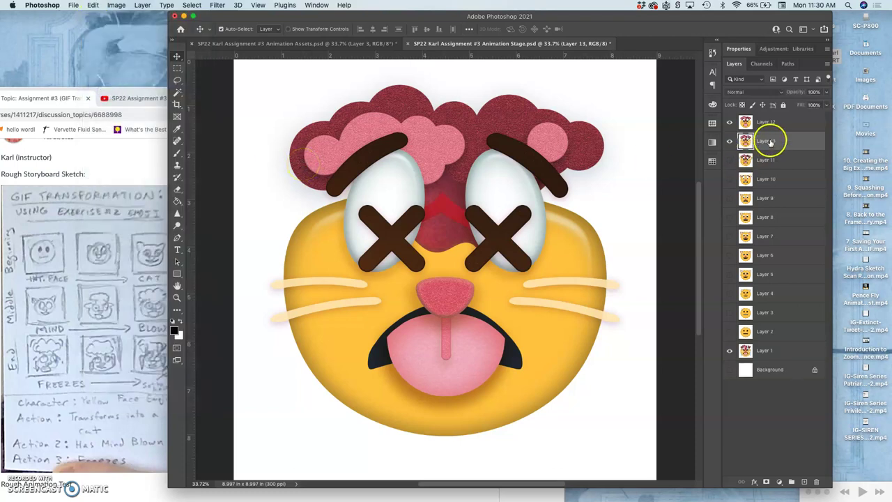
pyautogui.moveTo(764, 137); pyautogui.dragTo(769, 121)
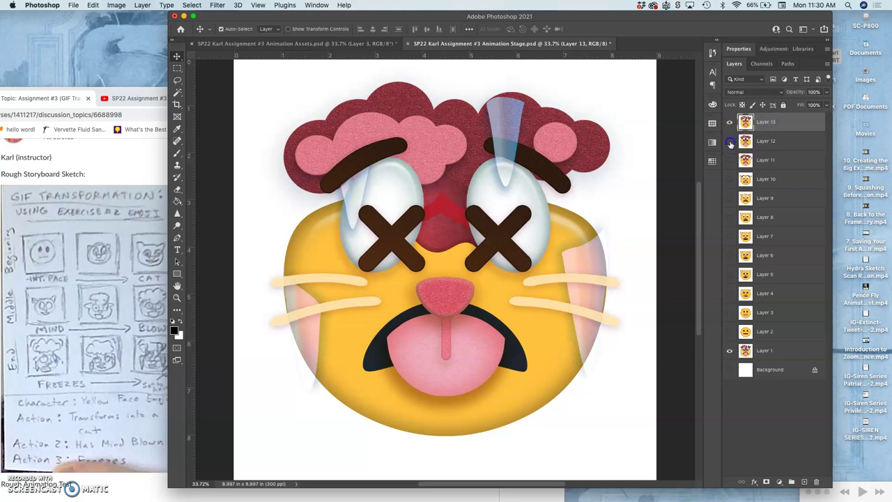
pyautogui.click(730, 141)
pyautogui.click(730, 122)
pyautogui.click(730, 122)
pyautogui.press('super+s')
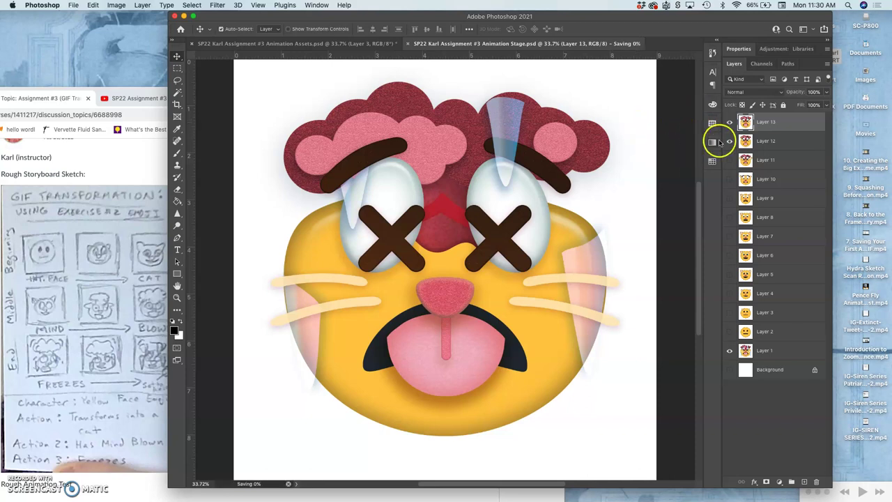
# - Hide Layer 12, delete the temporary Layer 3 in Animation Assets, and return to Animation Stage
pyautogui.click(730, 142)
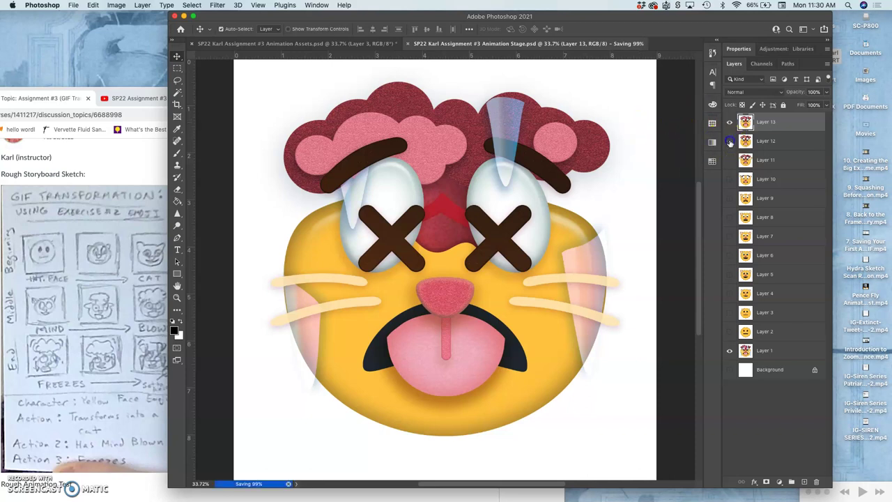
pyautogui.click(348, 44)
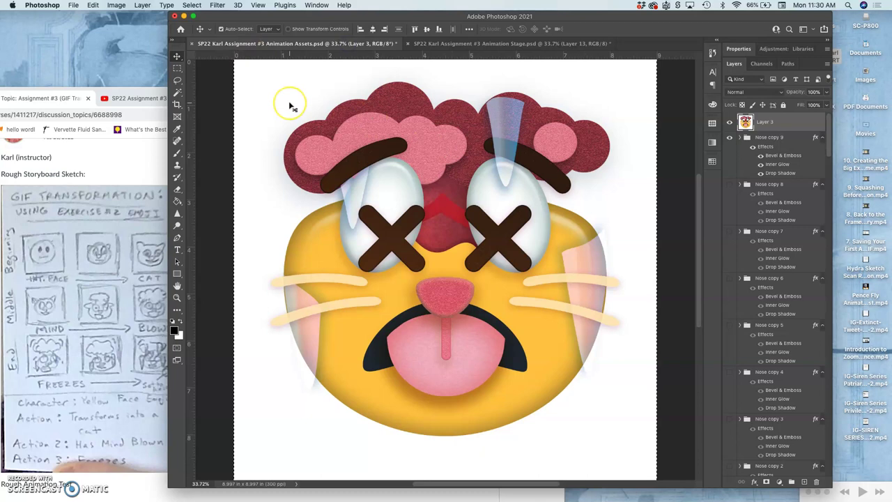
pyautogui.press('Delete')
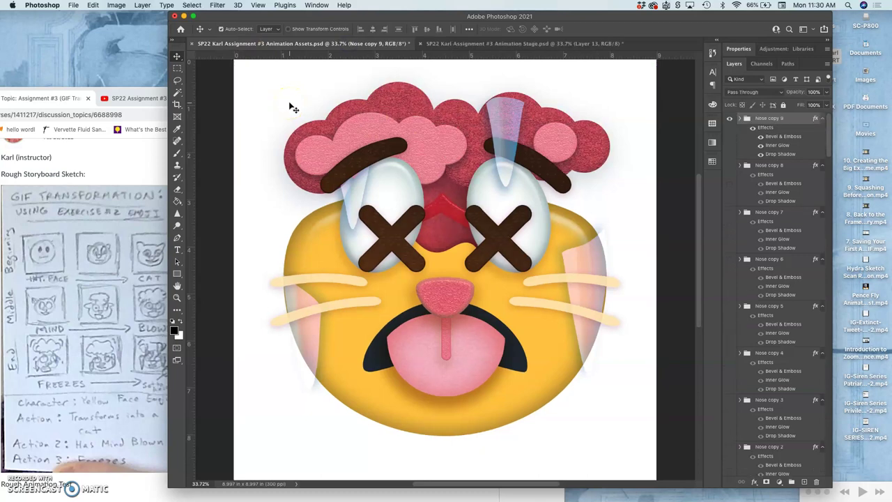
pyautogui.click(534, 44)
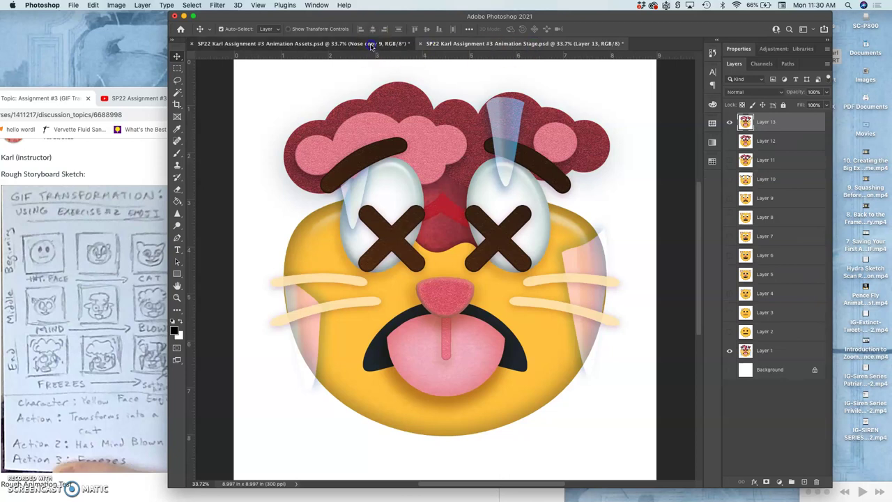